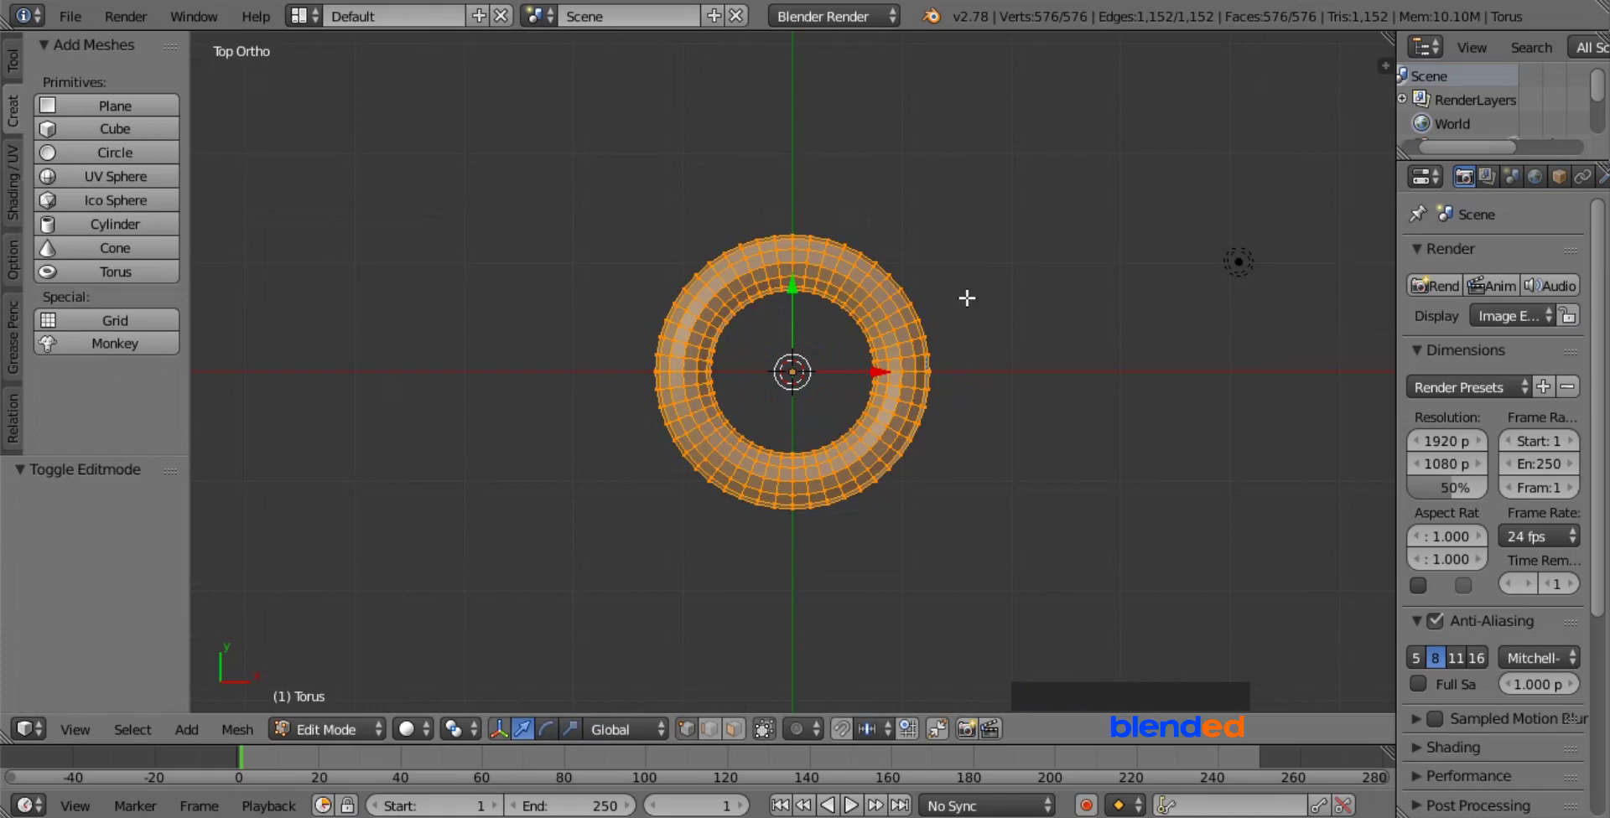
- In wireframe display, delete all the torus vertices on the negative X side of the Y axis
key("z")
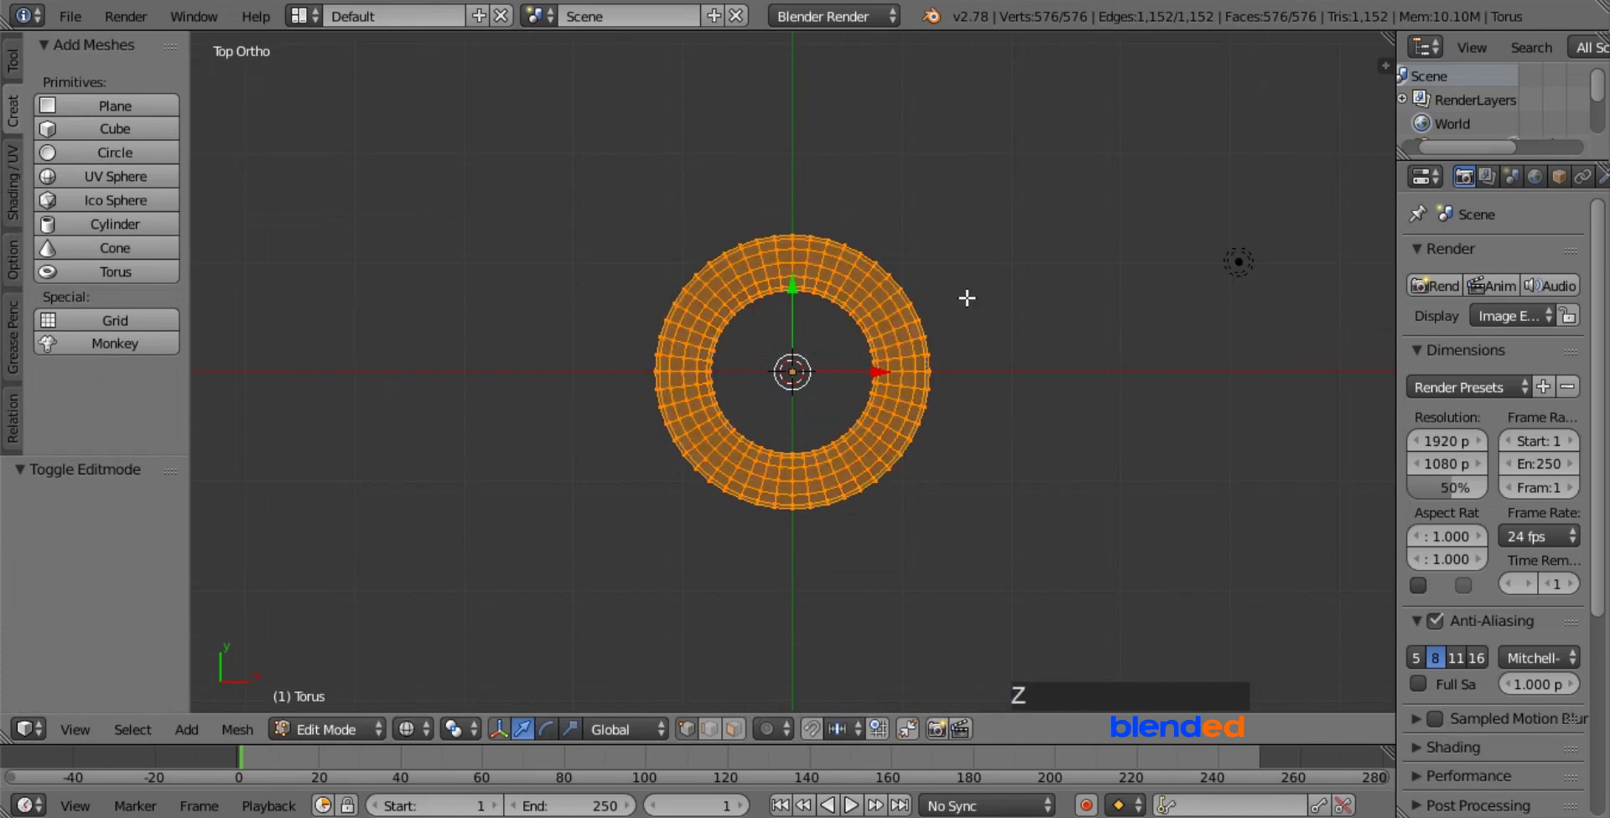
key("a")
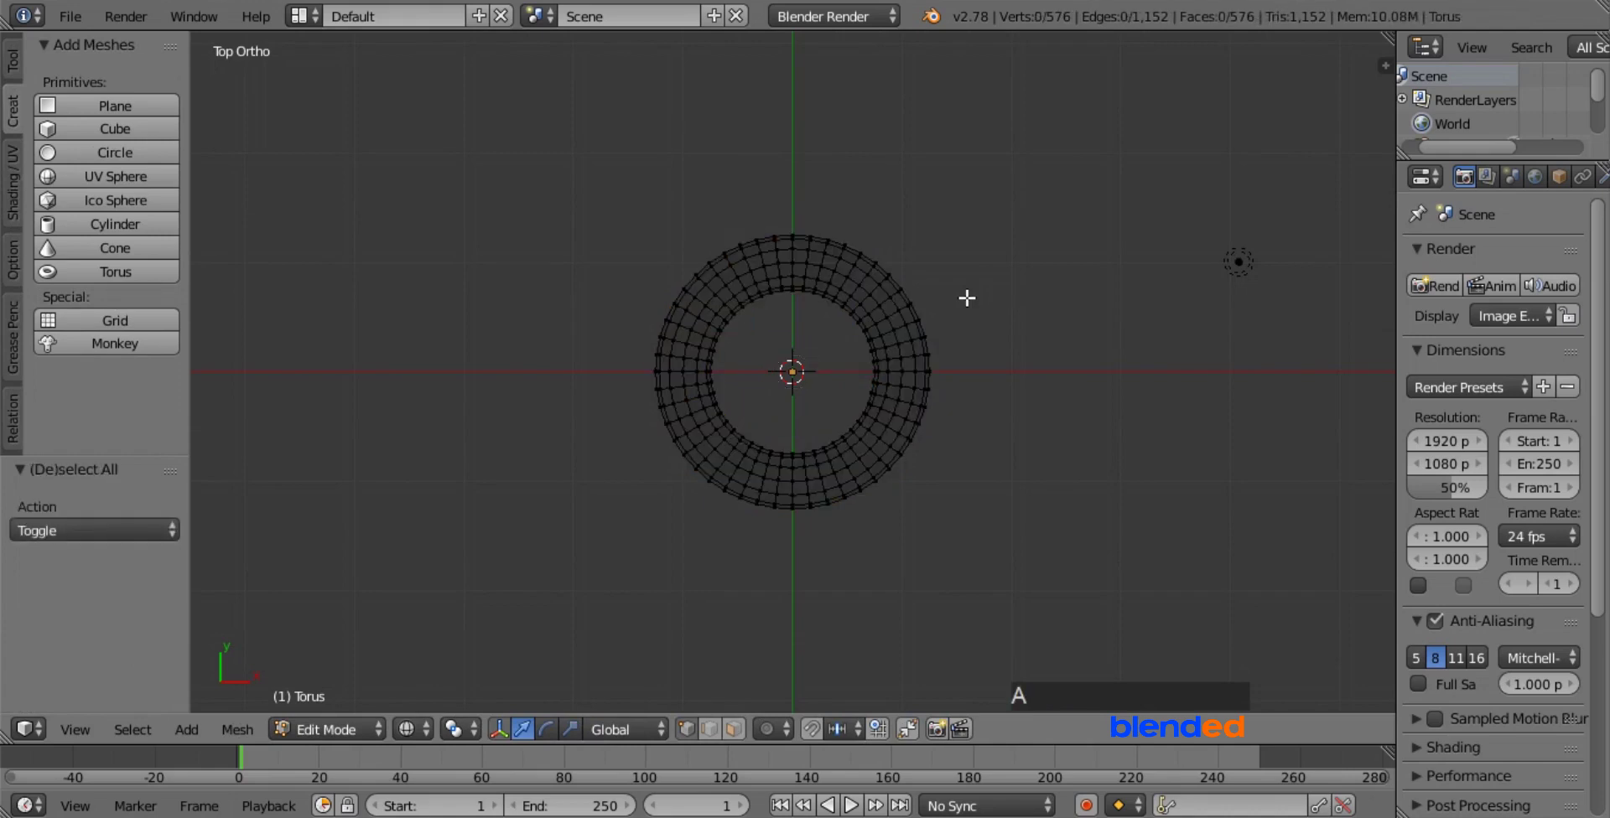
key("b")
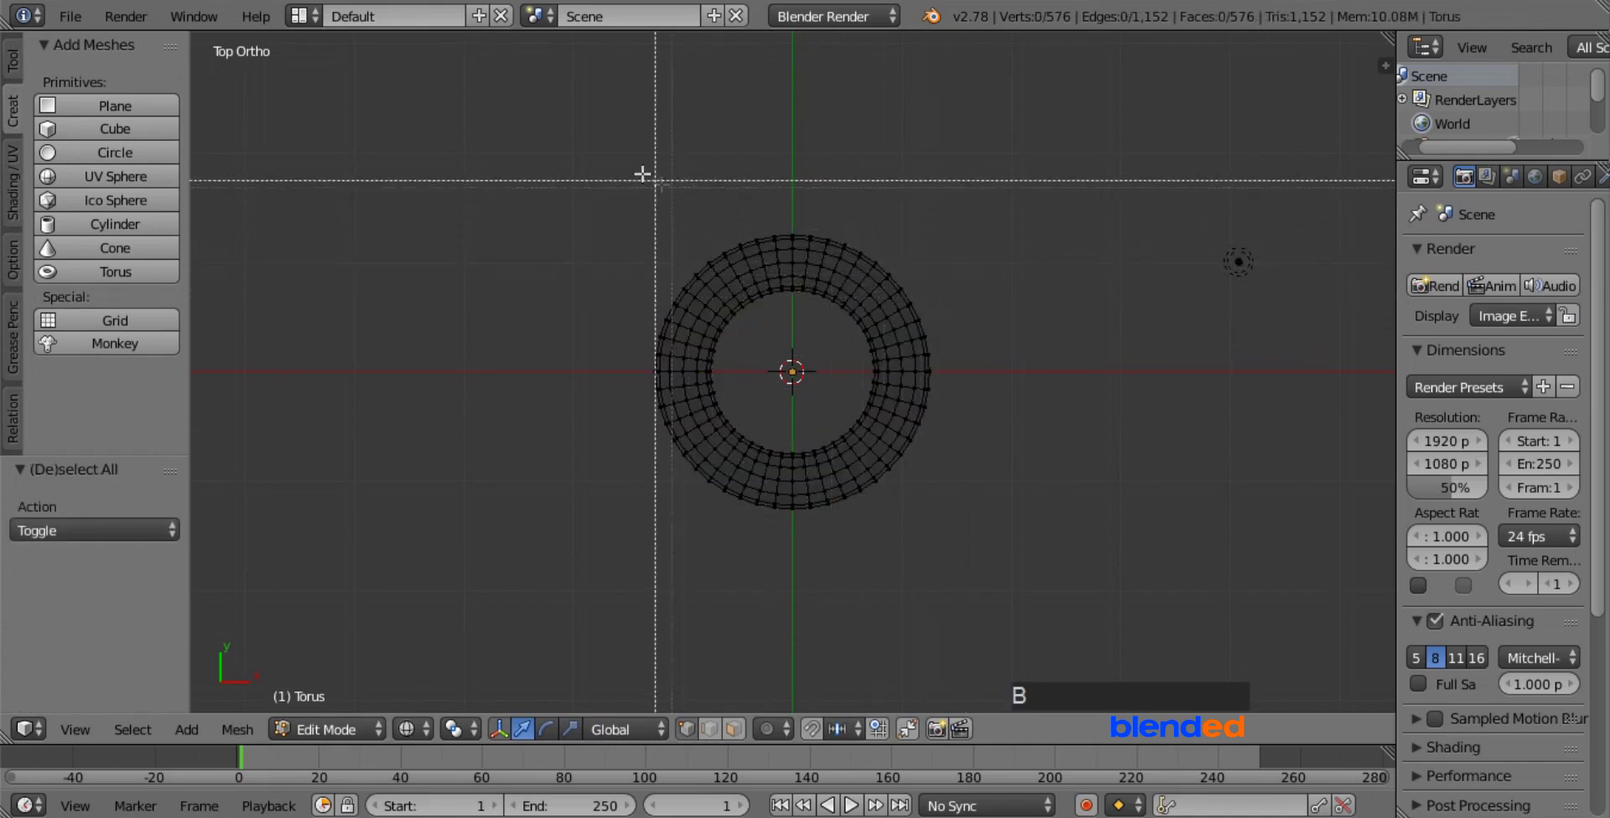
left_click_drag(616, 146, 786, 625)
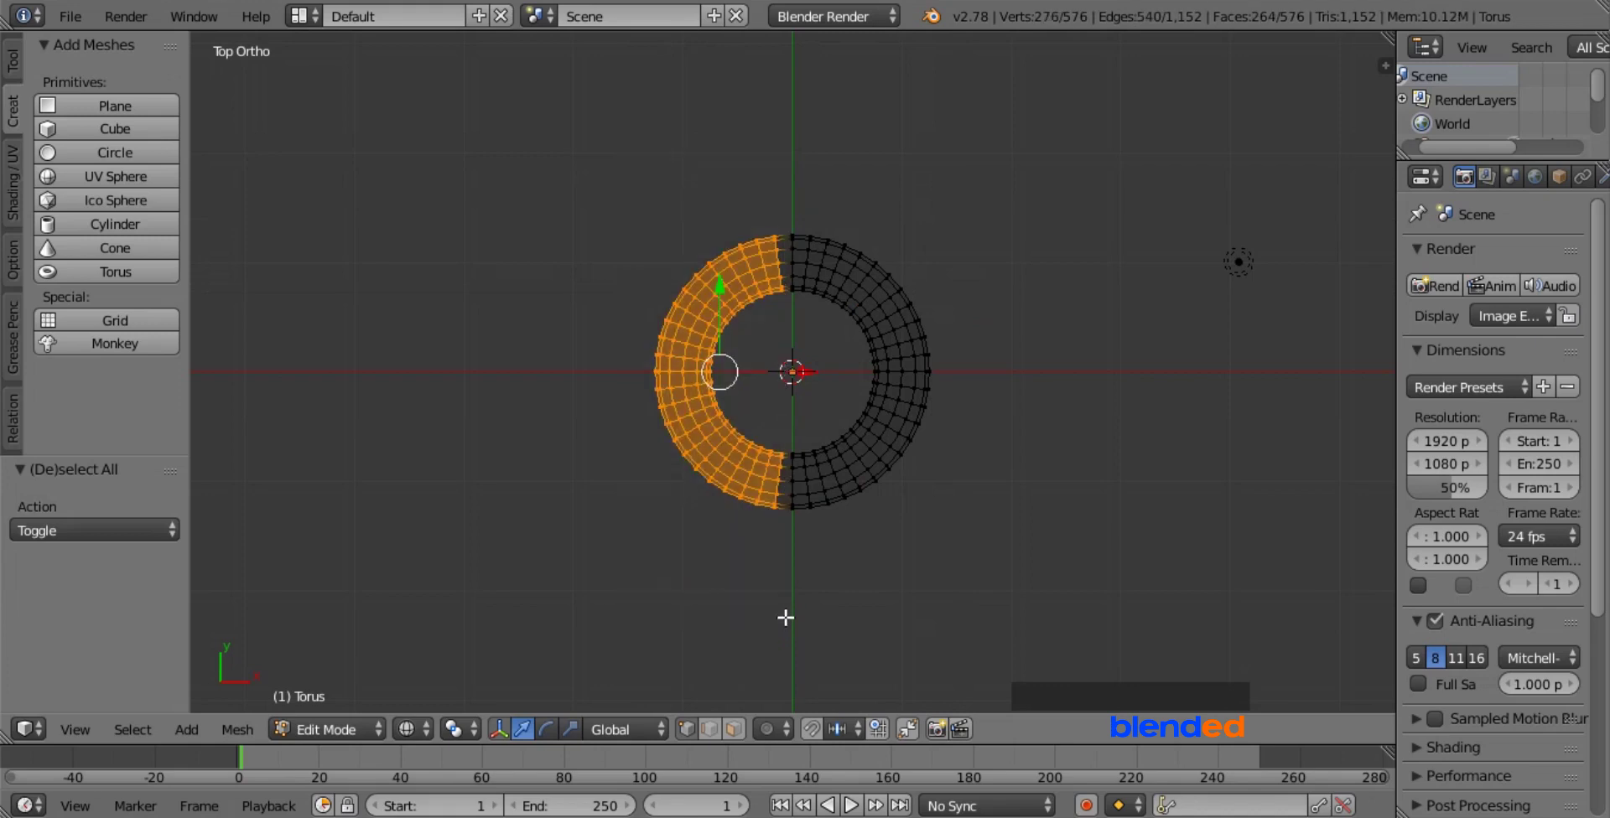
key("x")
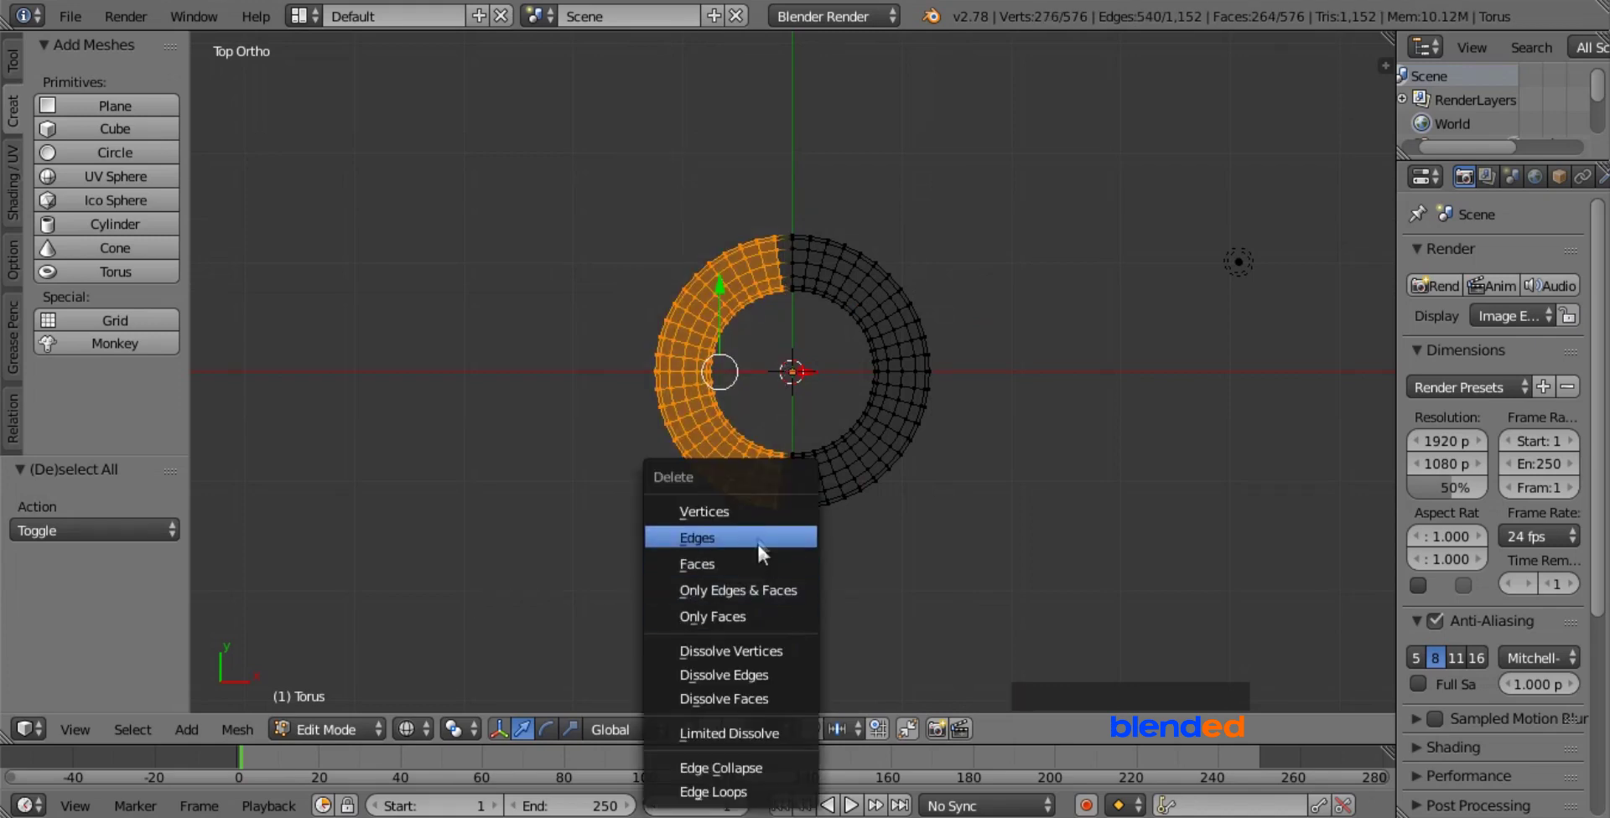
left_click(752, 515)
- Delete the vertices of the remaining half torus below the X axis, keeping the quarter section's boundary on the axis
key("b")
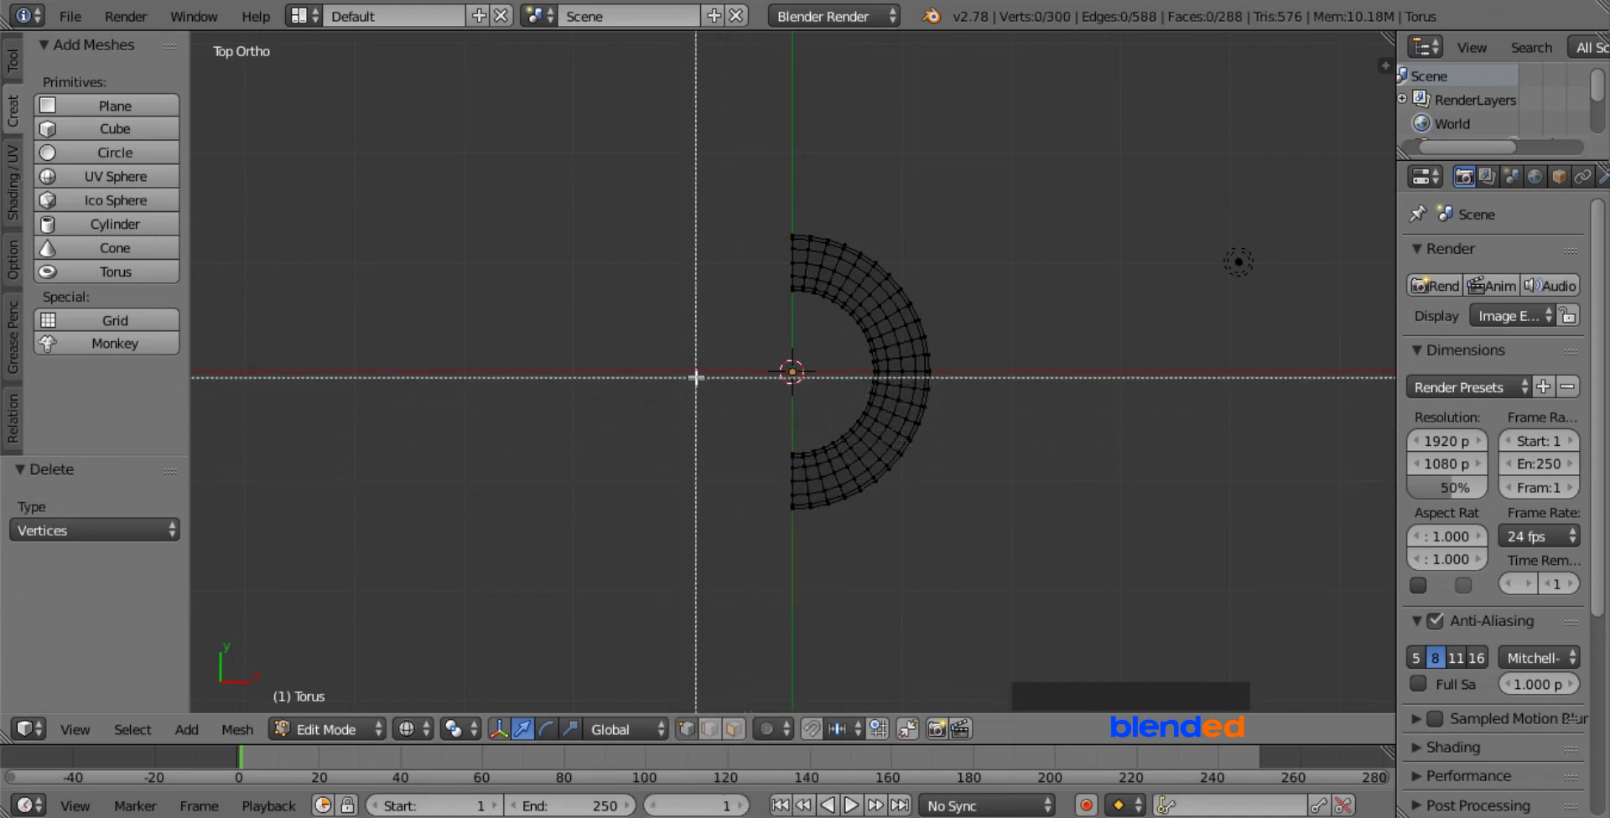
left_click_drag(696, 375, 1190, 574)
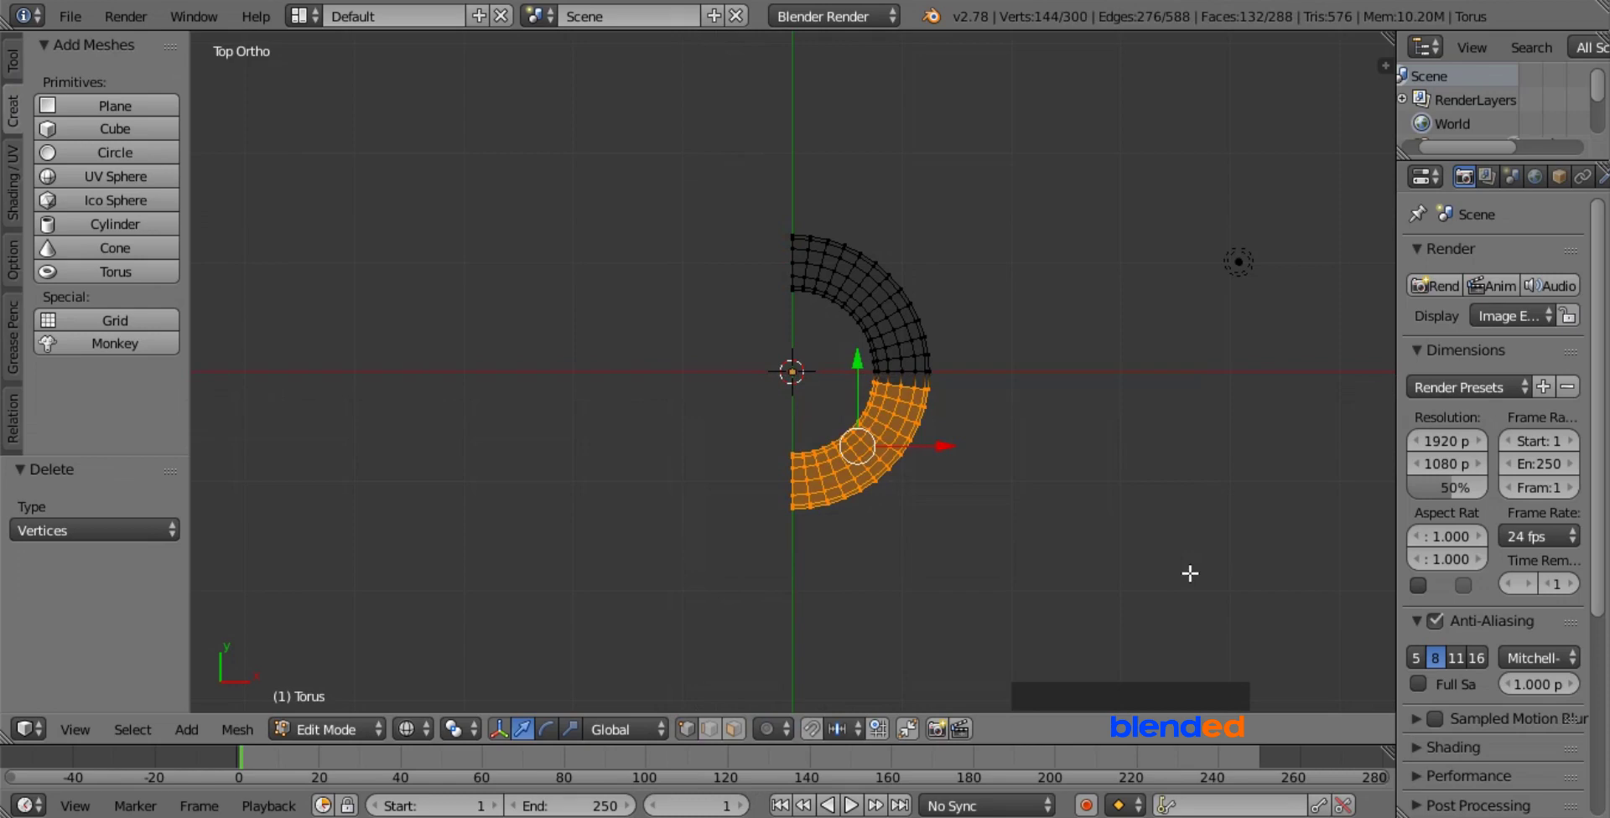
key("x")
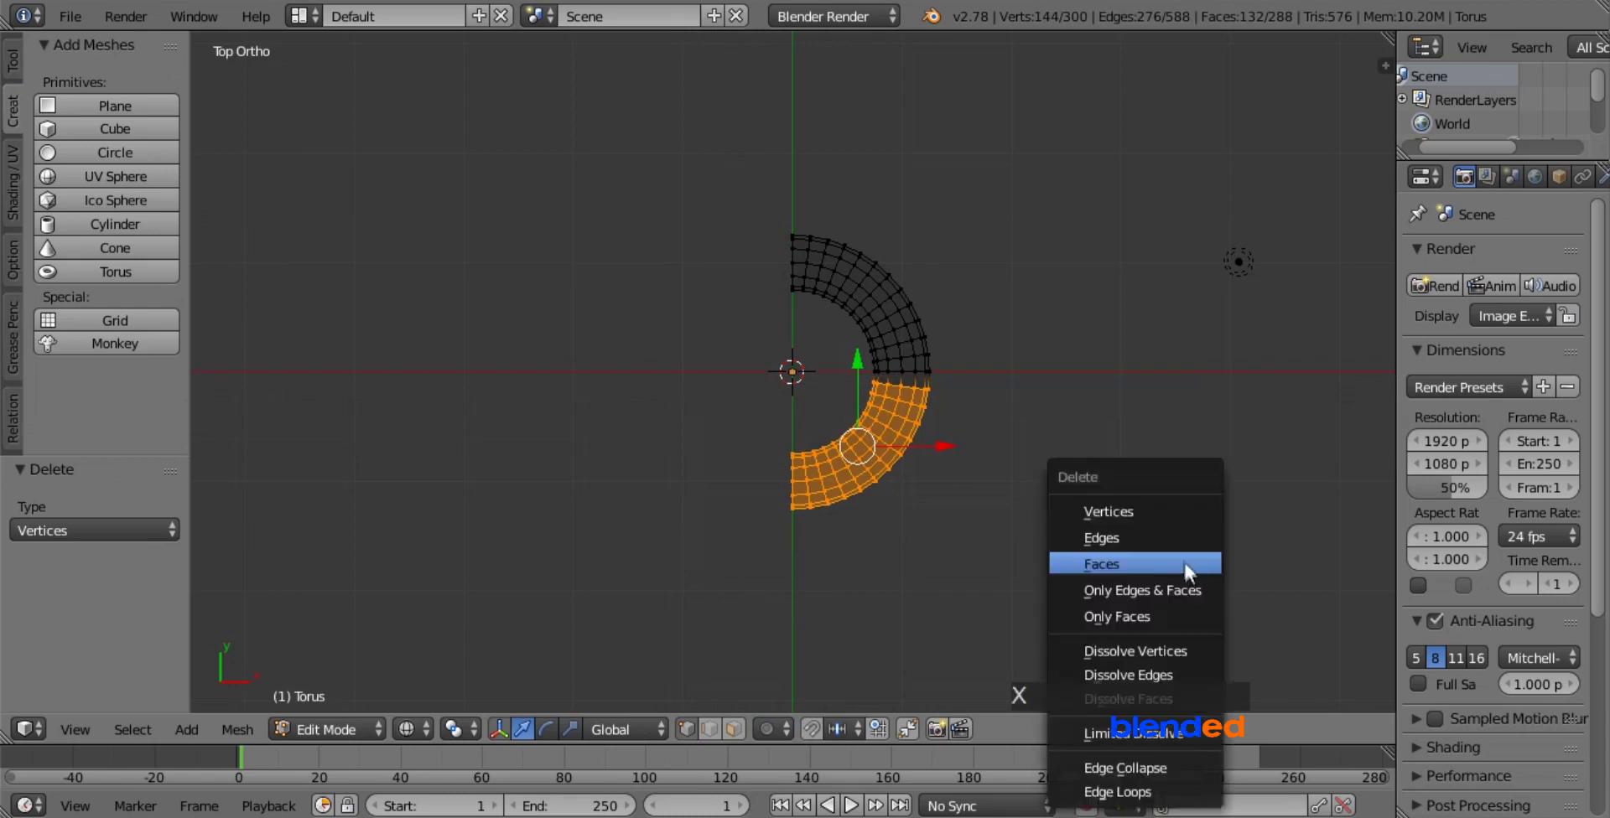
left_click(1160, 510)
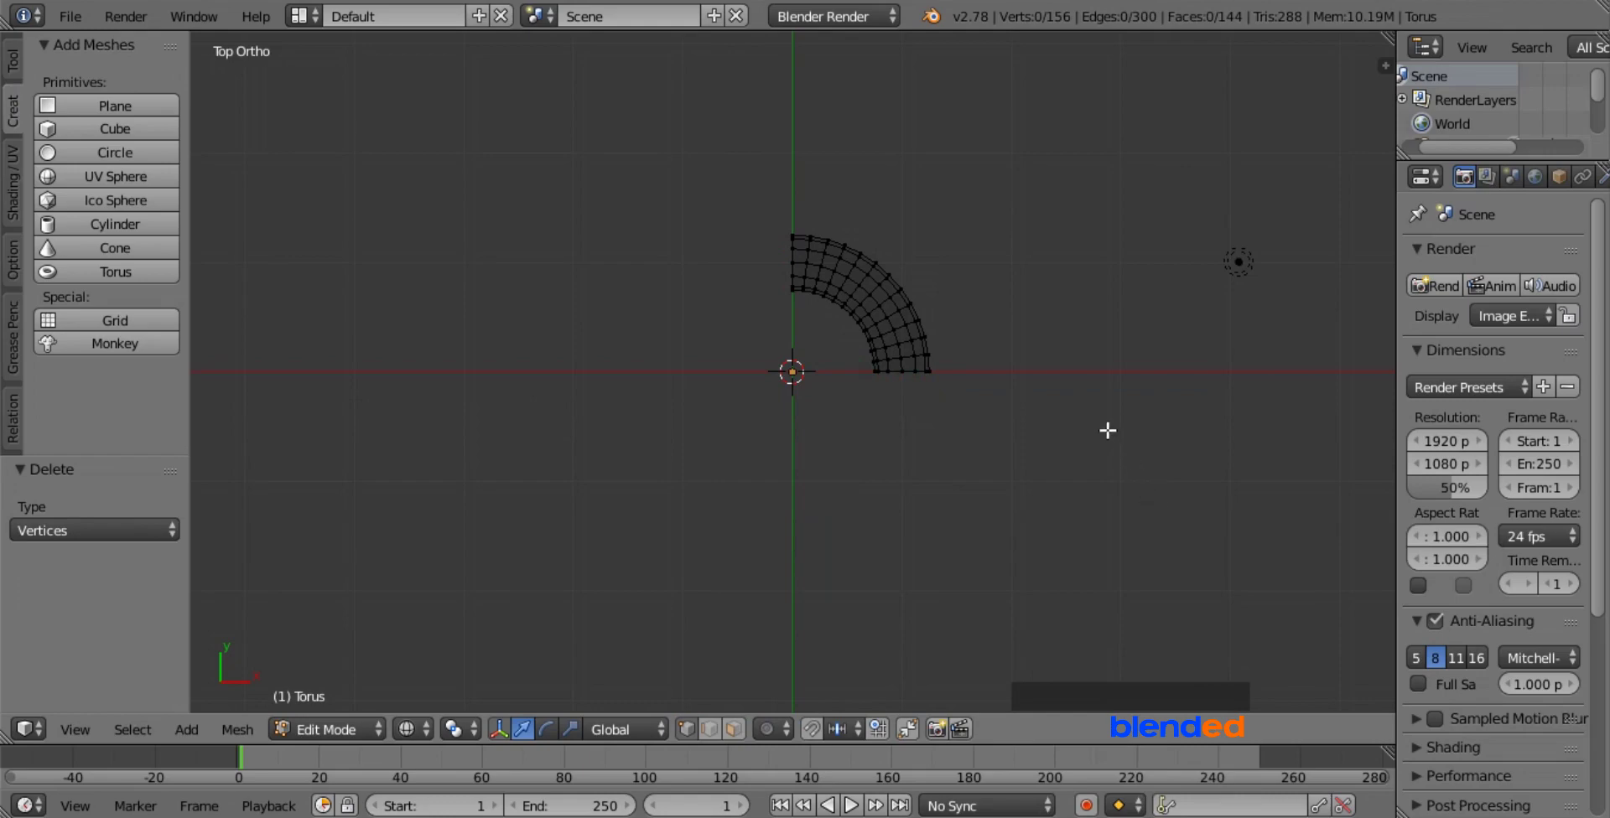
- Return the quarter torus to Object Mode with solid display and apply smooth shading
key("Tab")
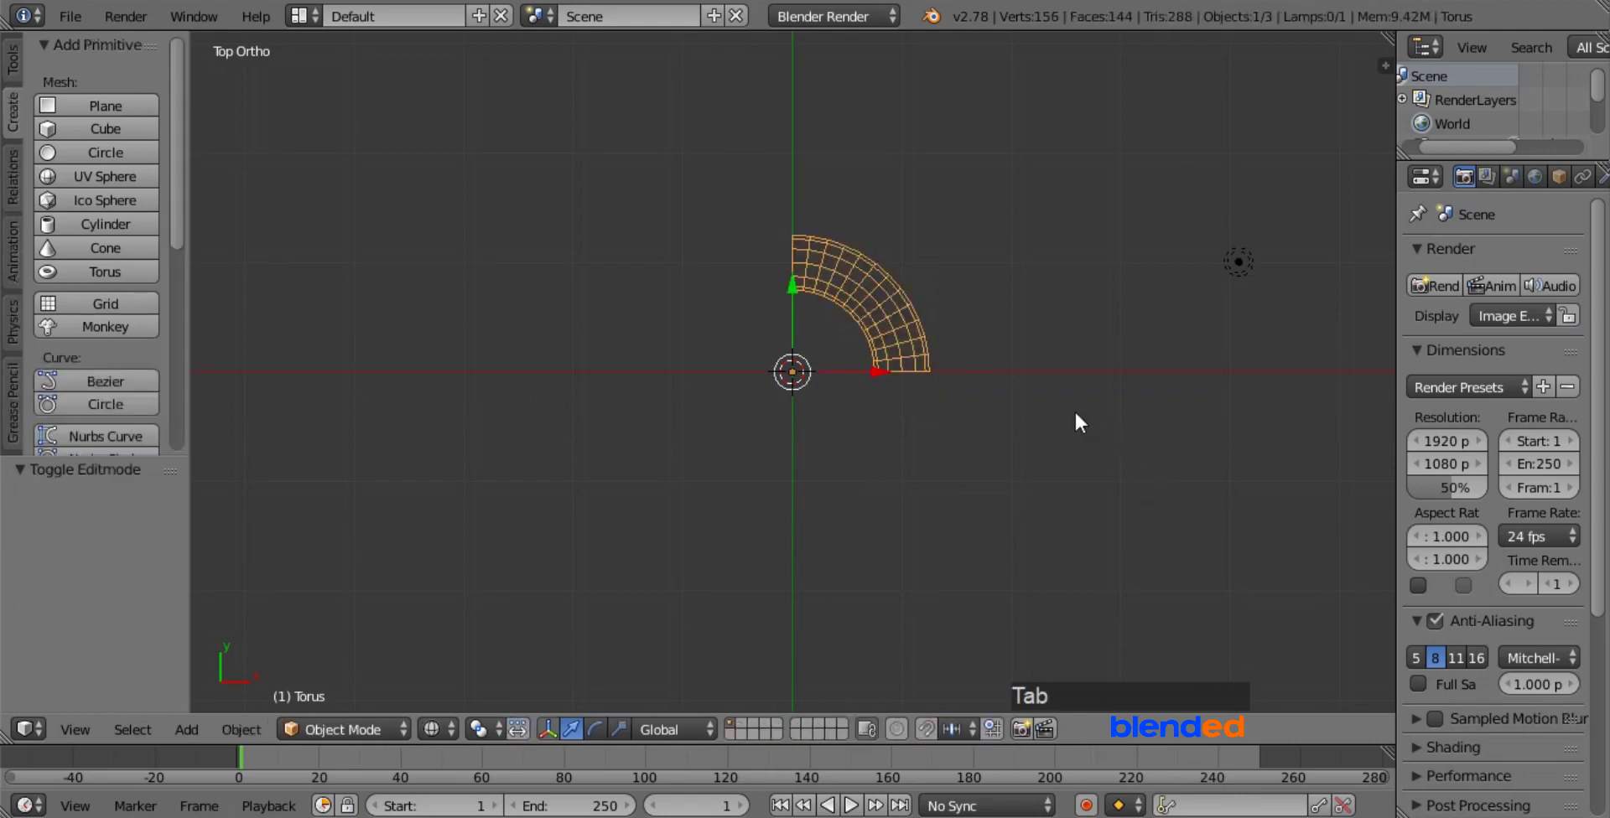
key("z")
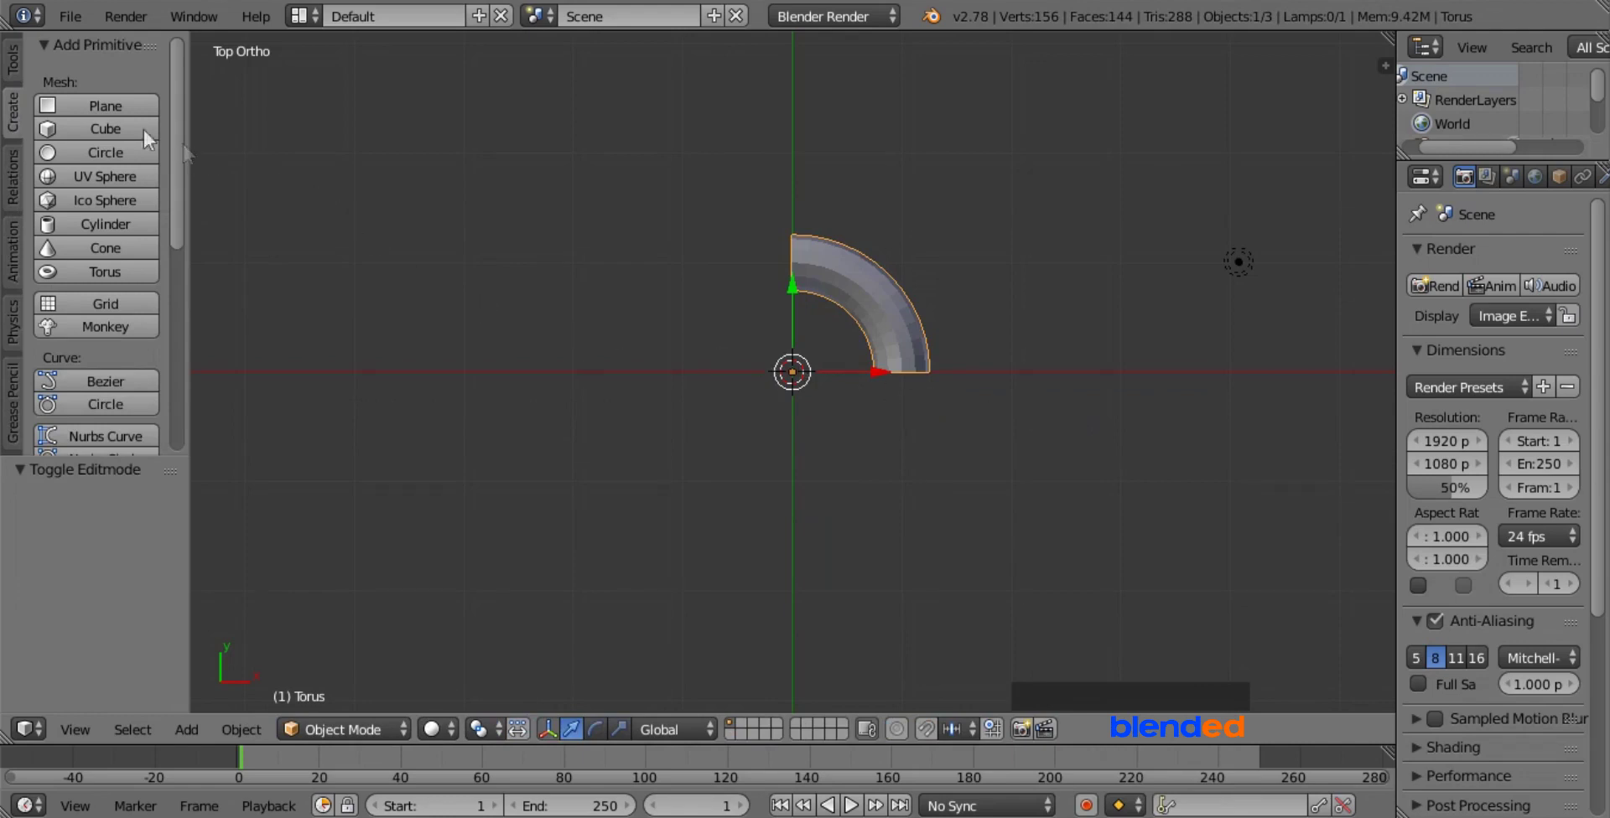
left_click(18, 64)
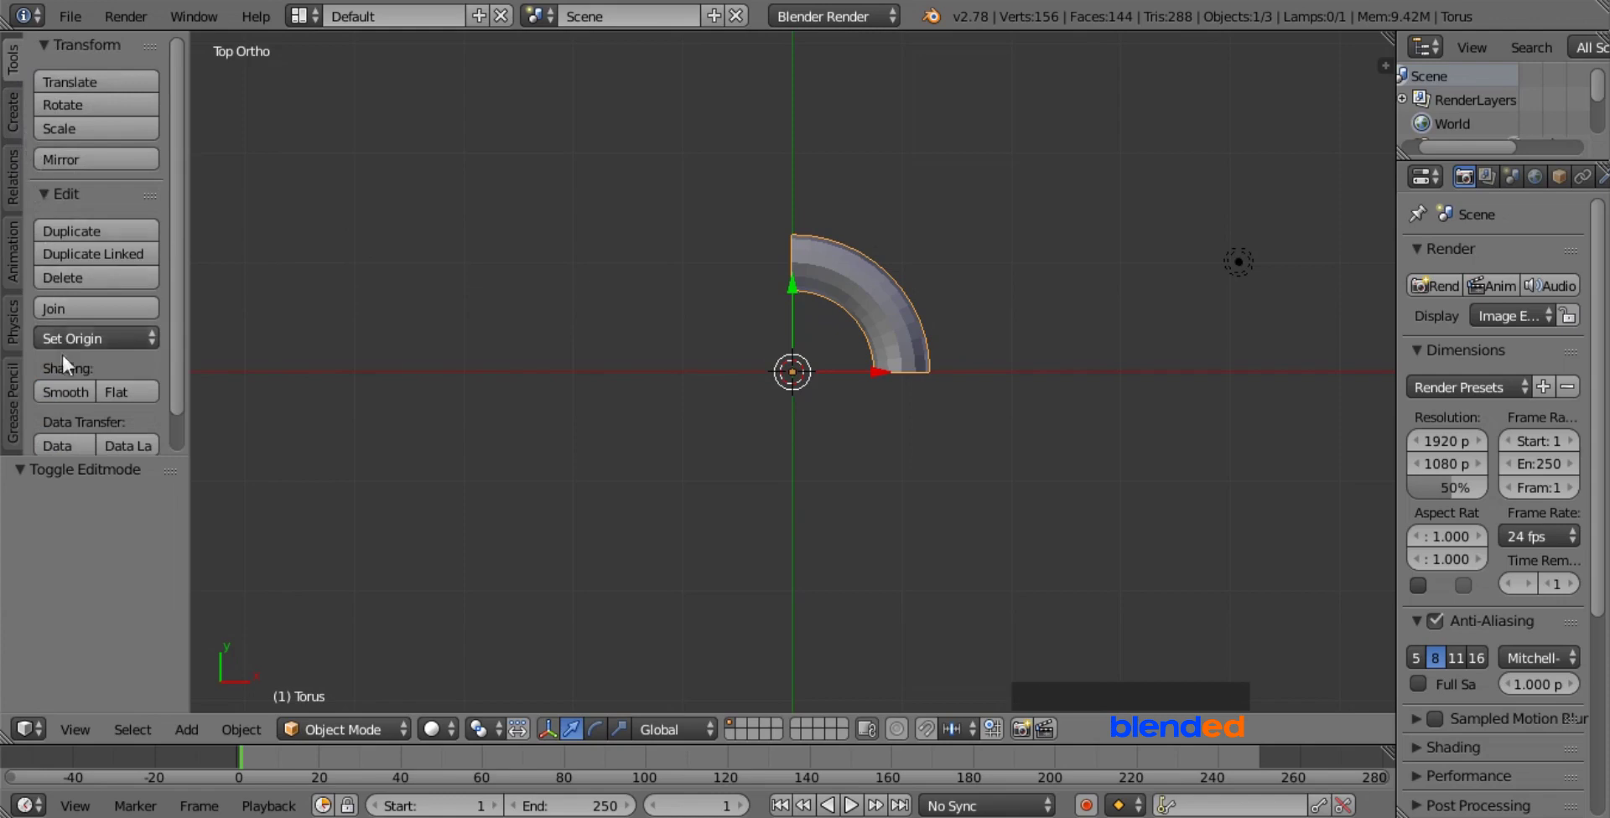
left_click(62, 391)
- Extrude the edge loop at the elbow's open end on the Y axis about 1.94 units along negative X
middle_click_drag(964, 324, 1257, 342)
middle_click_drag(932, 210, 788, 192)
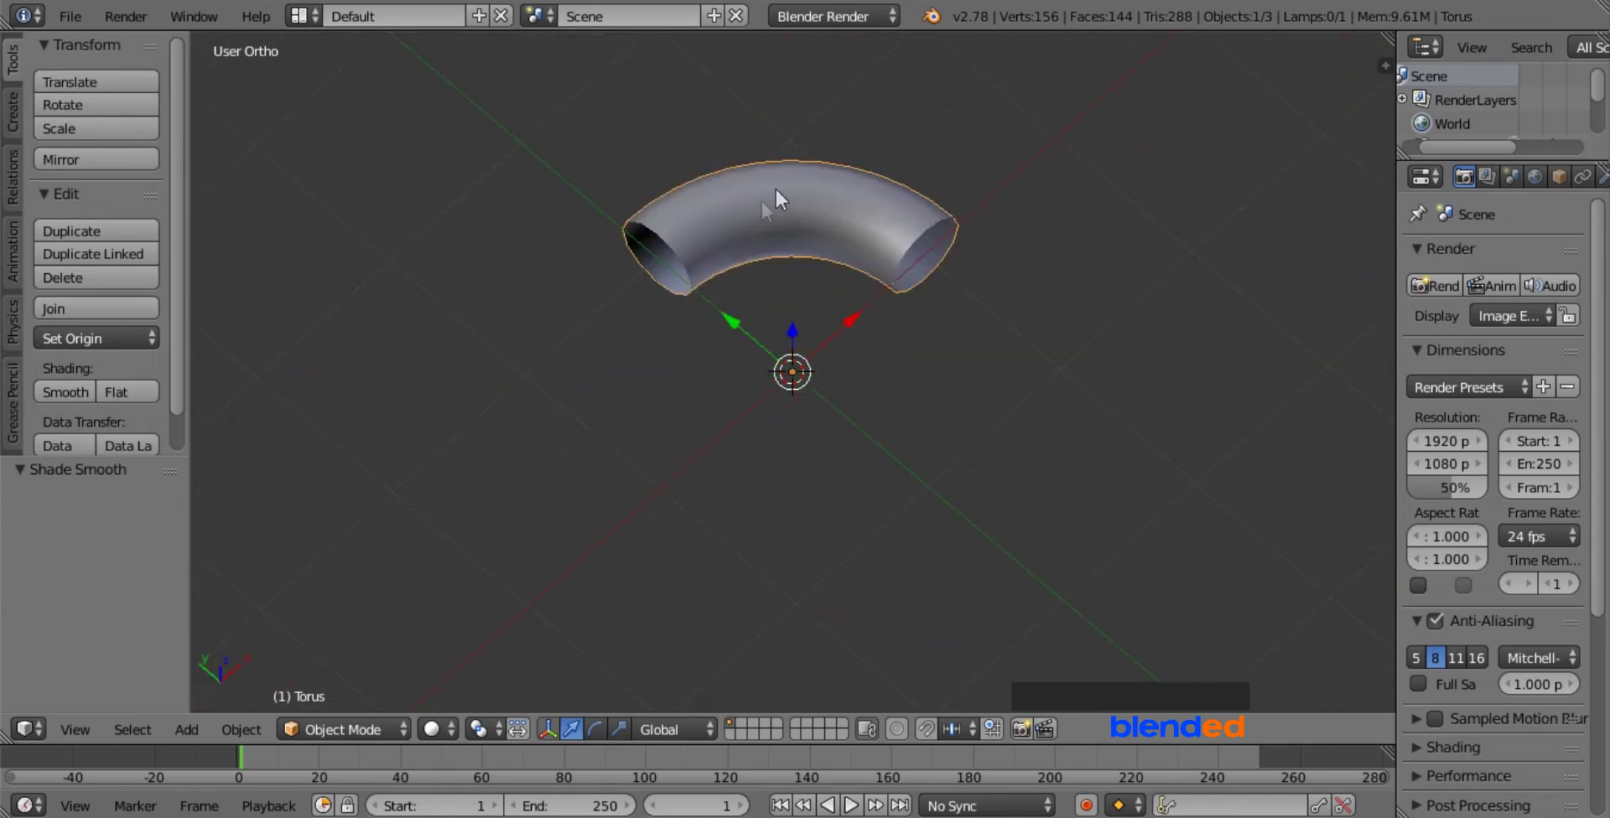
key("Tab")
key("alt")
right_click(652, 228, "alt")
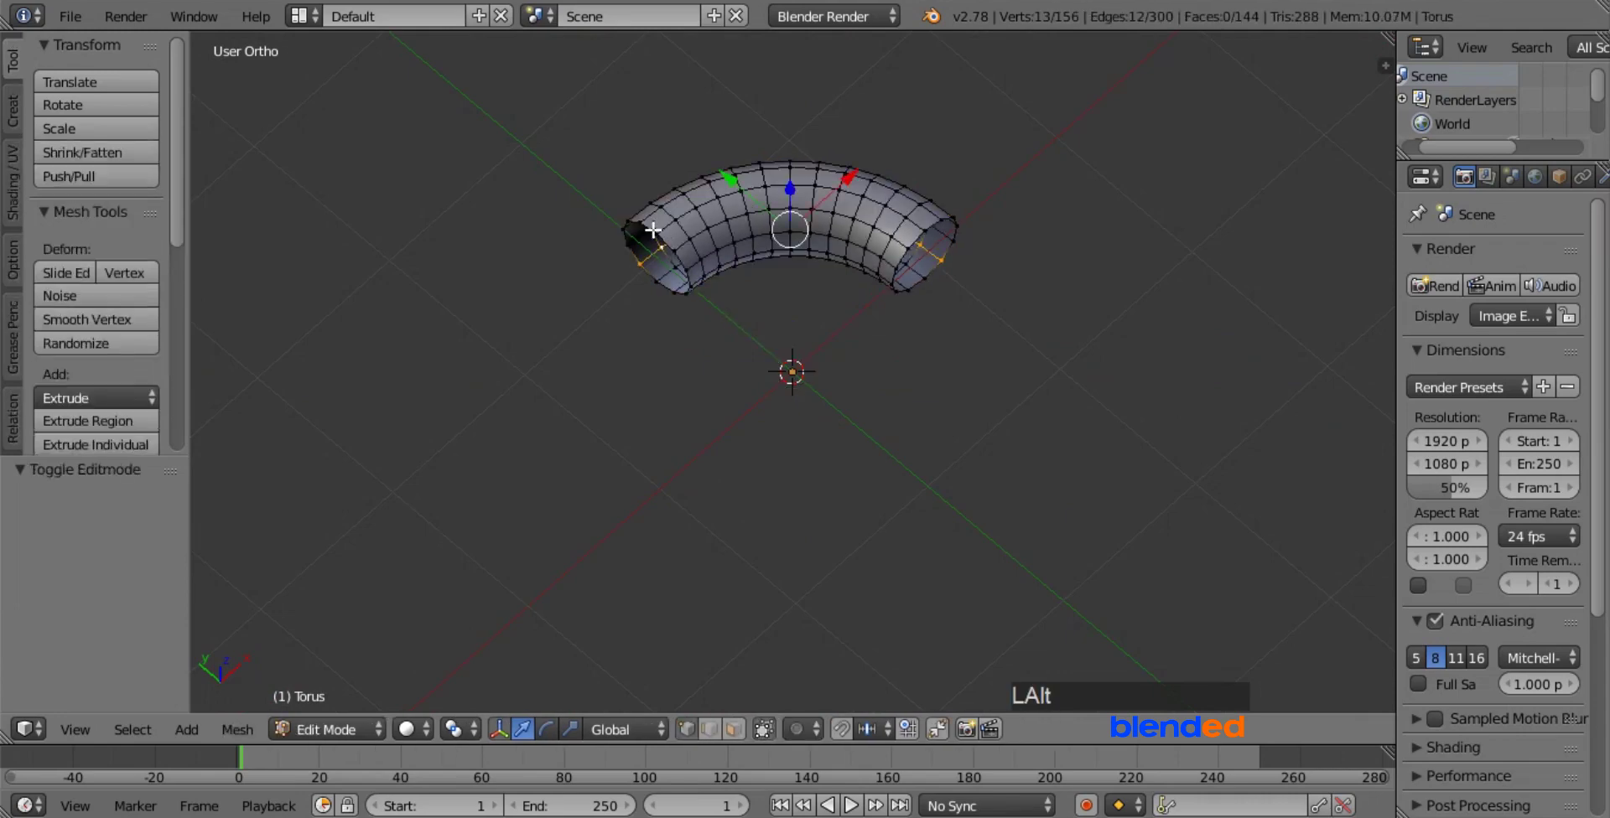
right_click(653, 229, "alt")
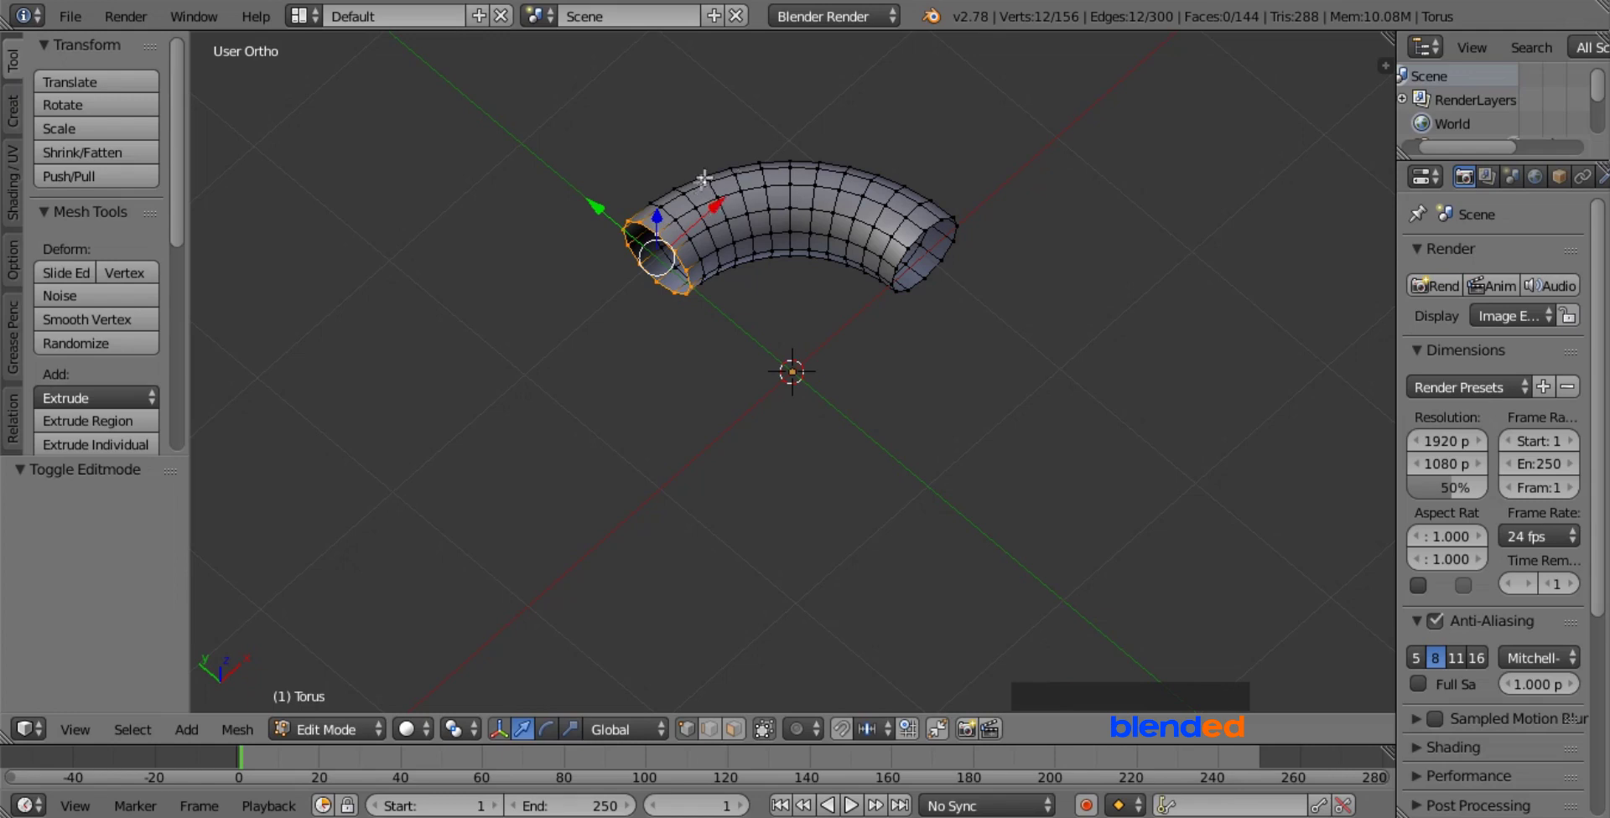
key("e")
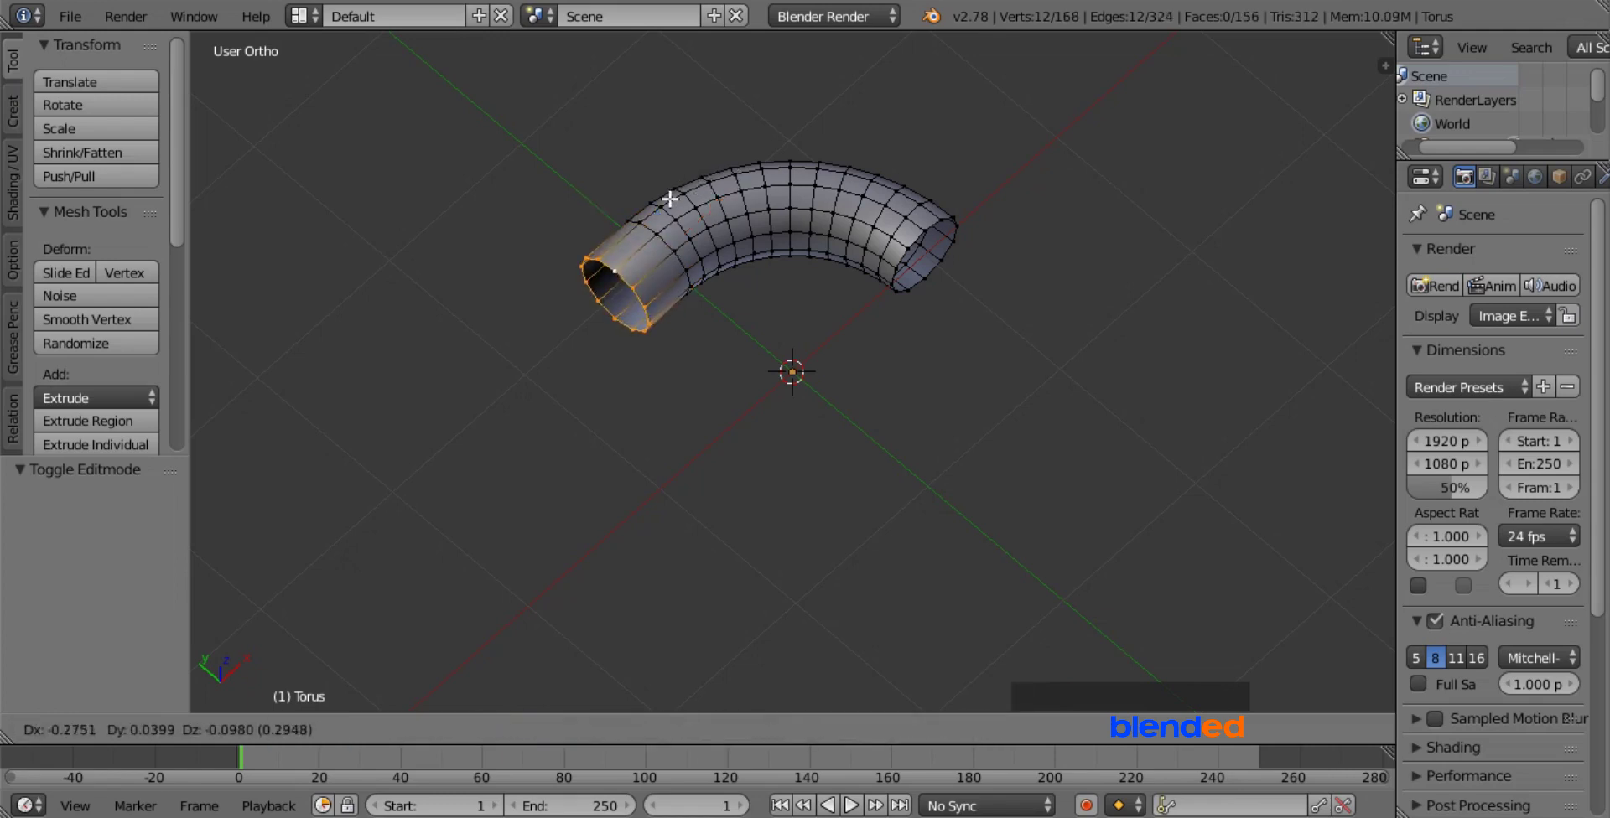
right_click(670, 199)
left_click_drag(714, 199, 481, 449)
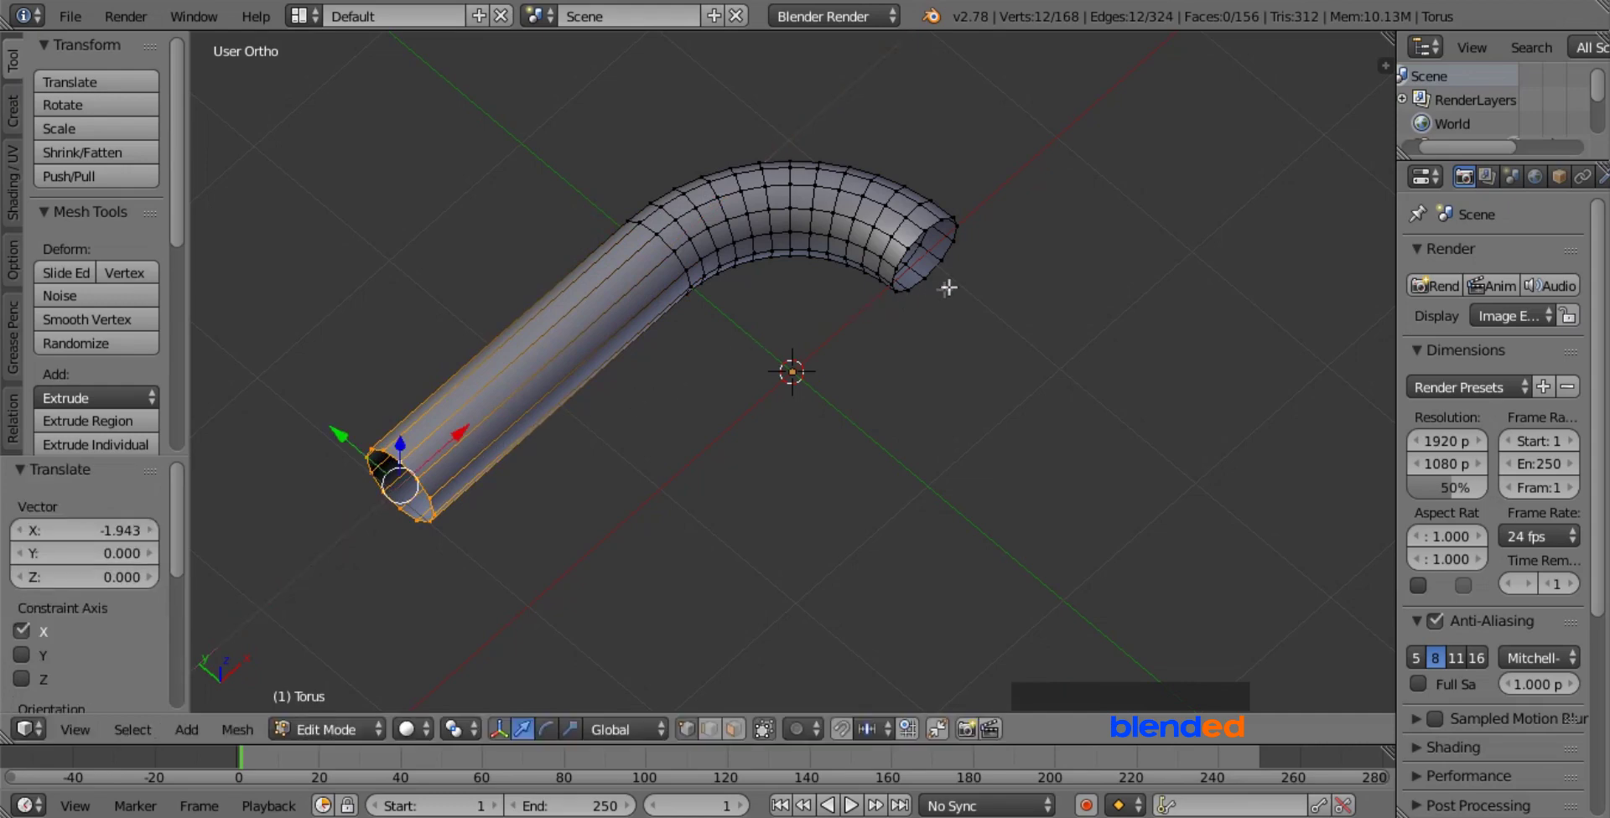
key("alt")
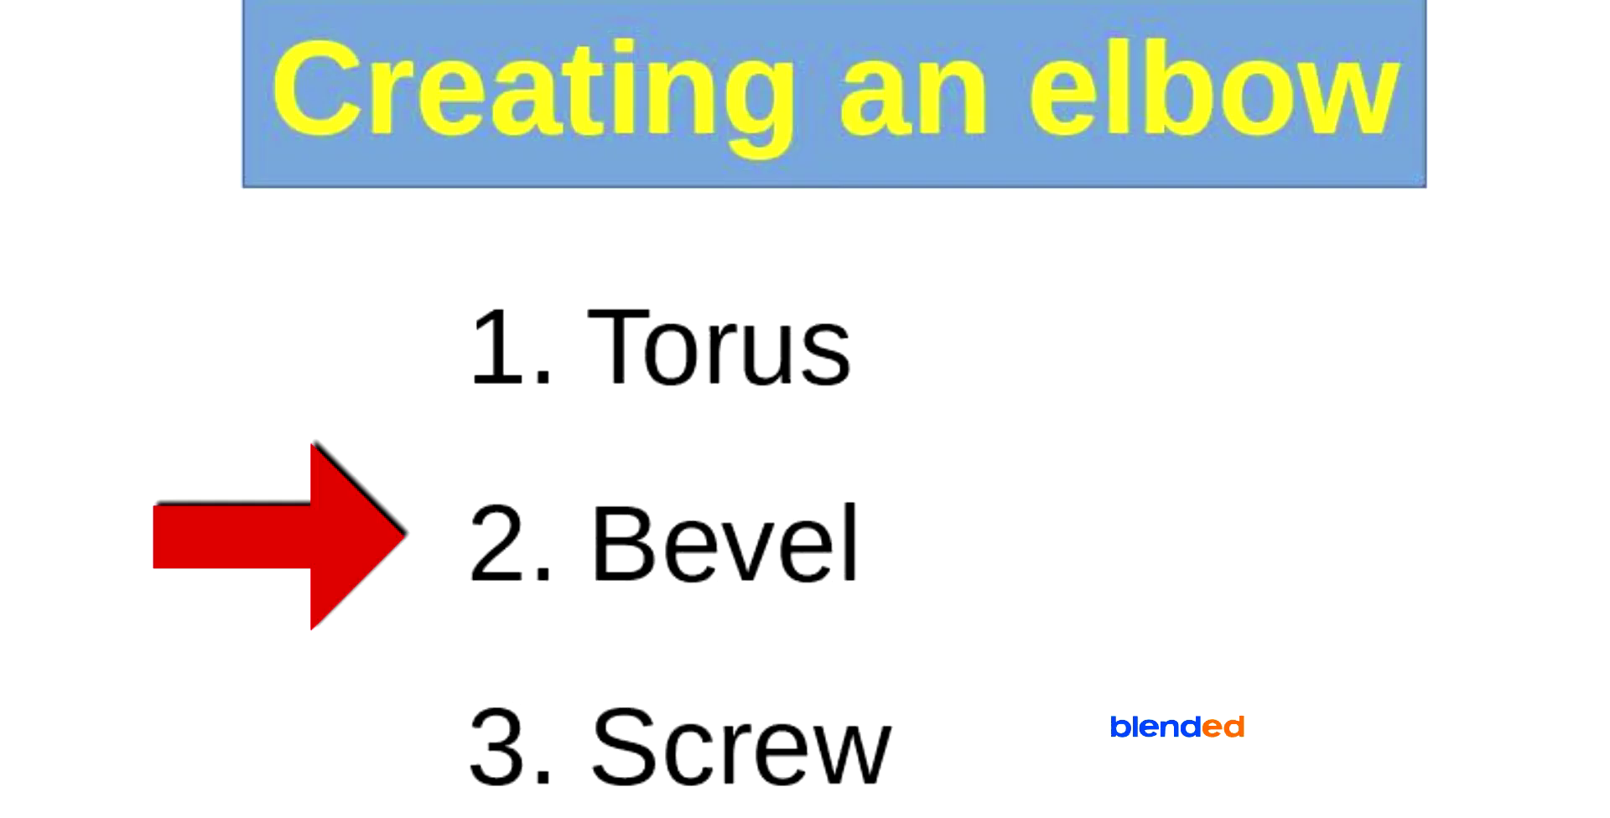
- Start a new scene from the start-up file and delete the default cube
left_click(66, 17)
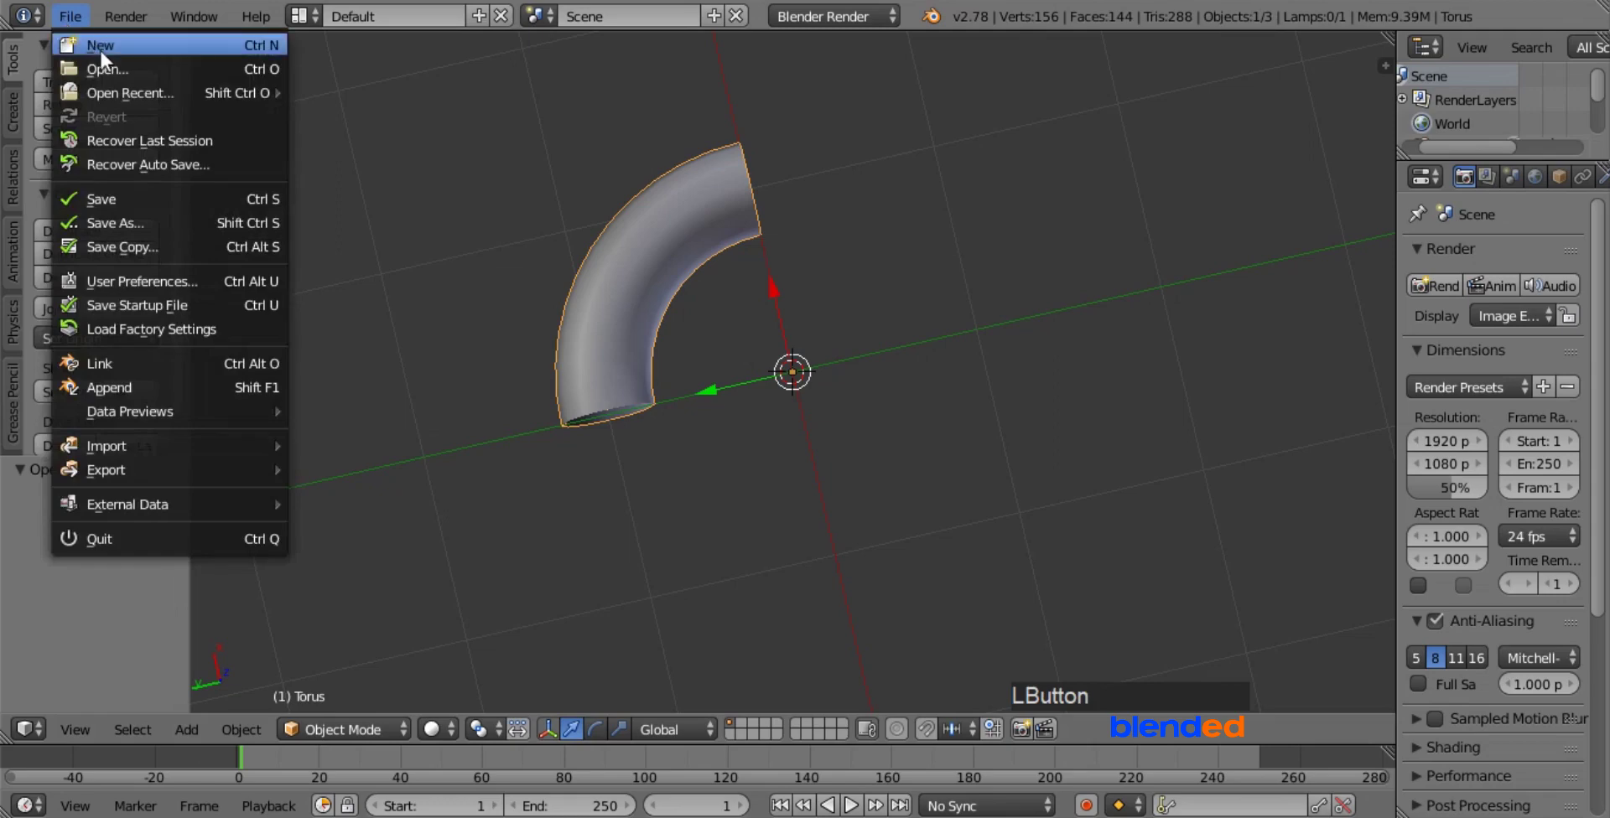
left_click(100, 47)
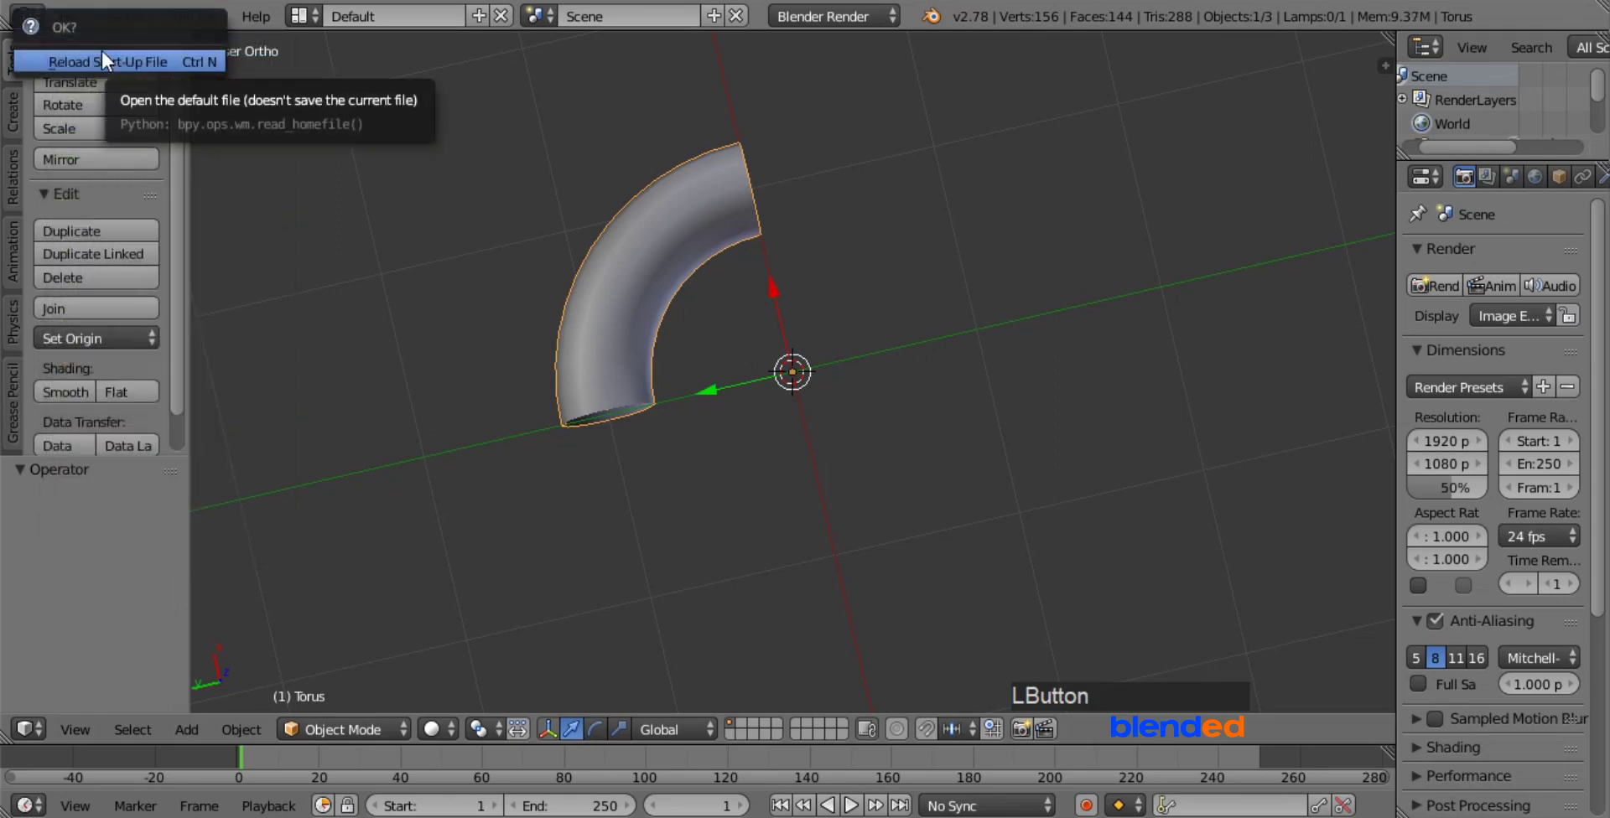
left_click(108, 63)
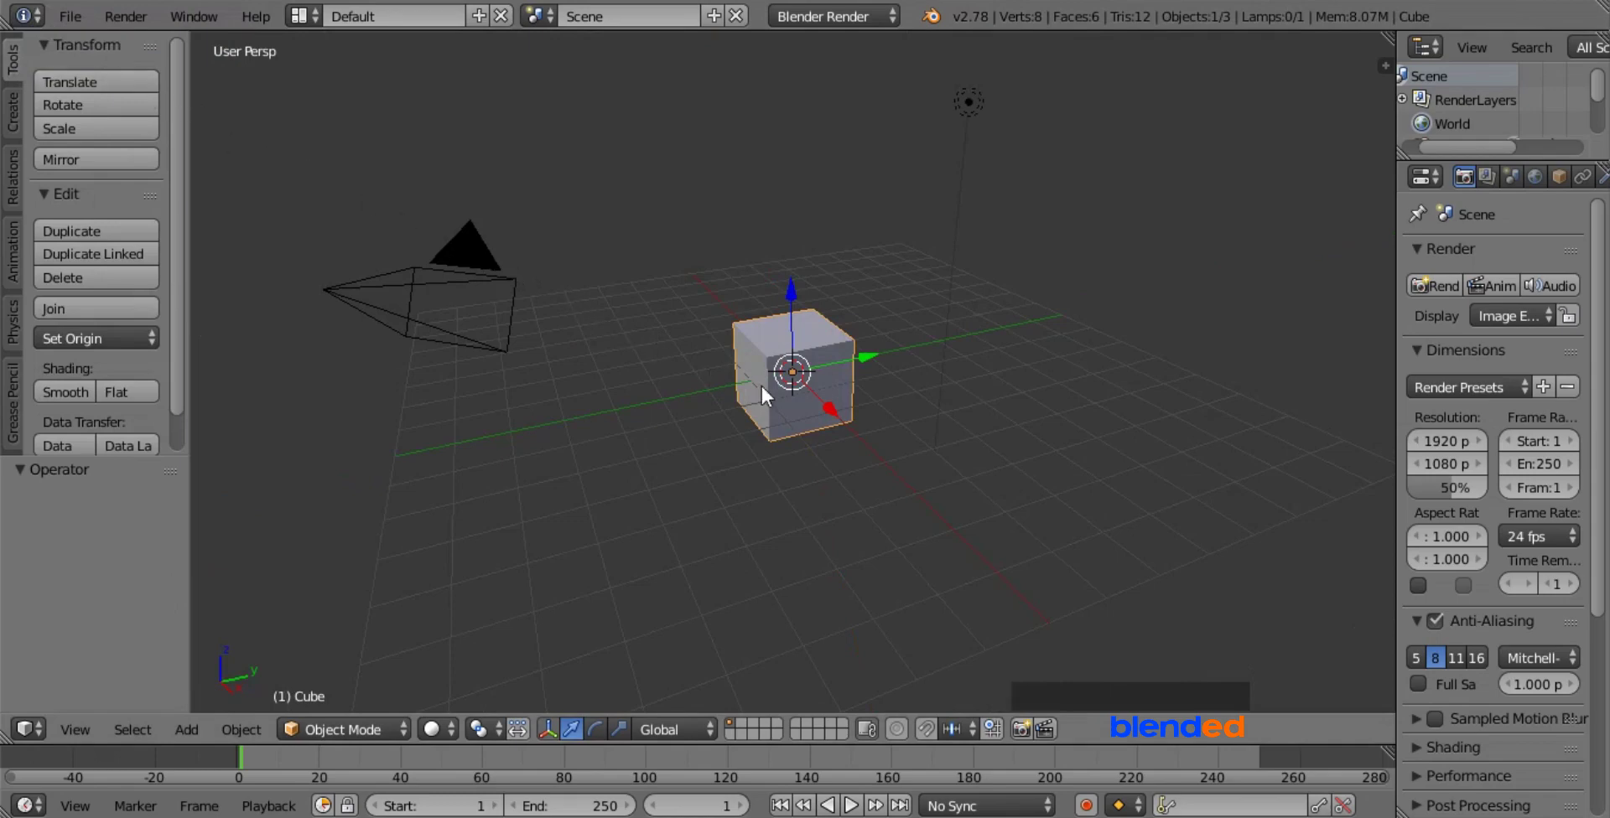
key("x")
key("Return")
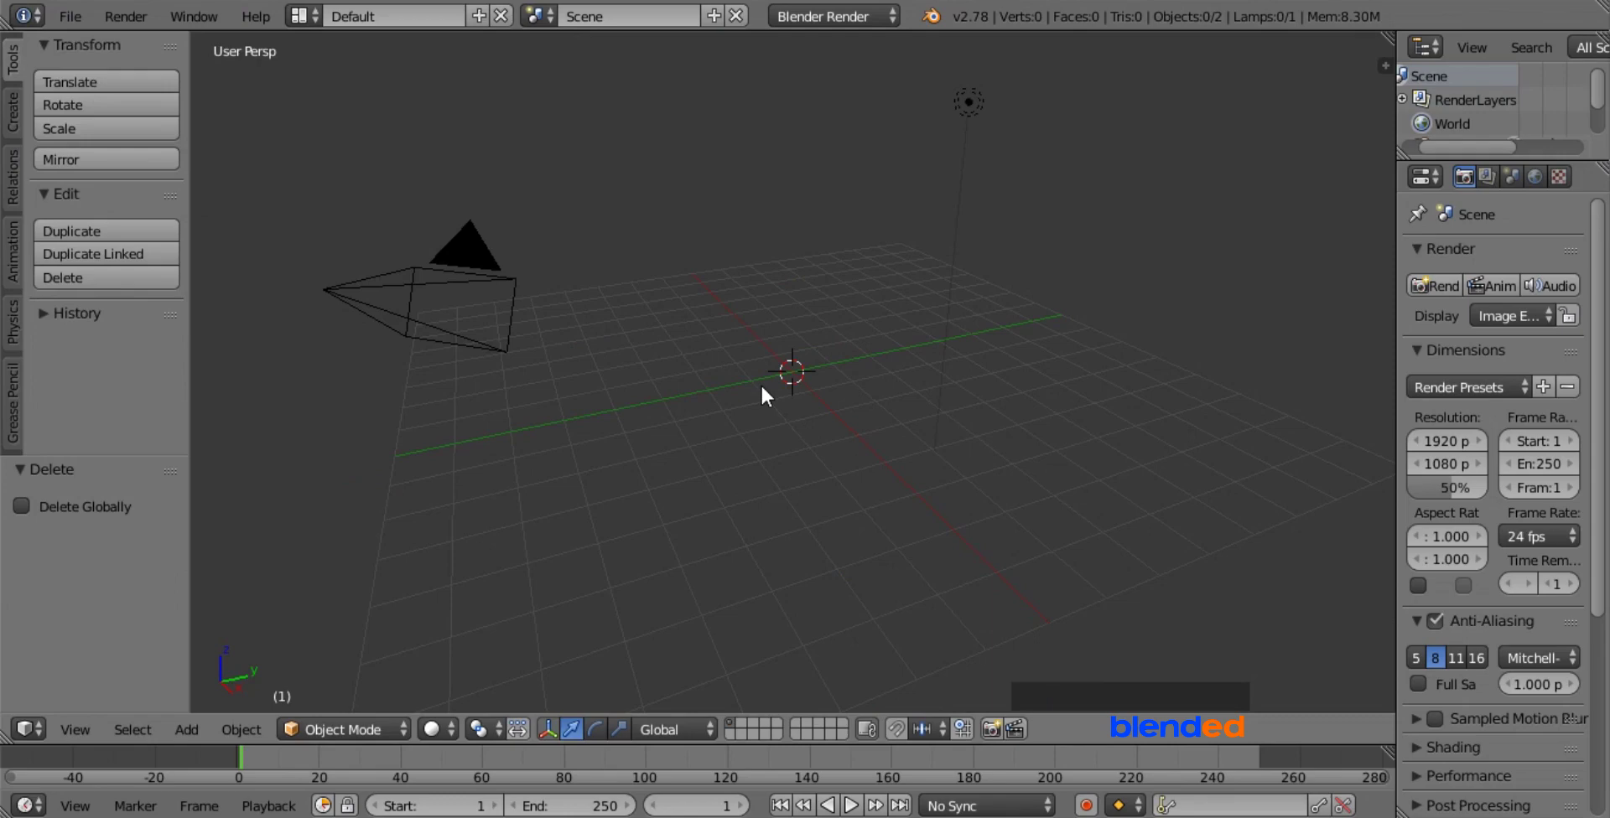
- In top orthographic view, add a Bezier circle and move it about 3.31 units along negative X
key("KP_7")
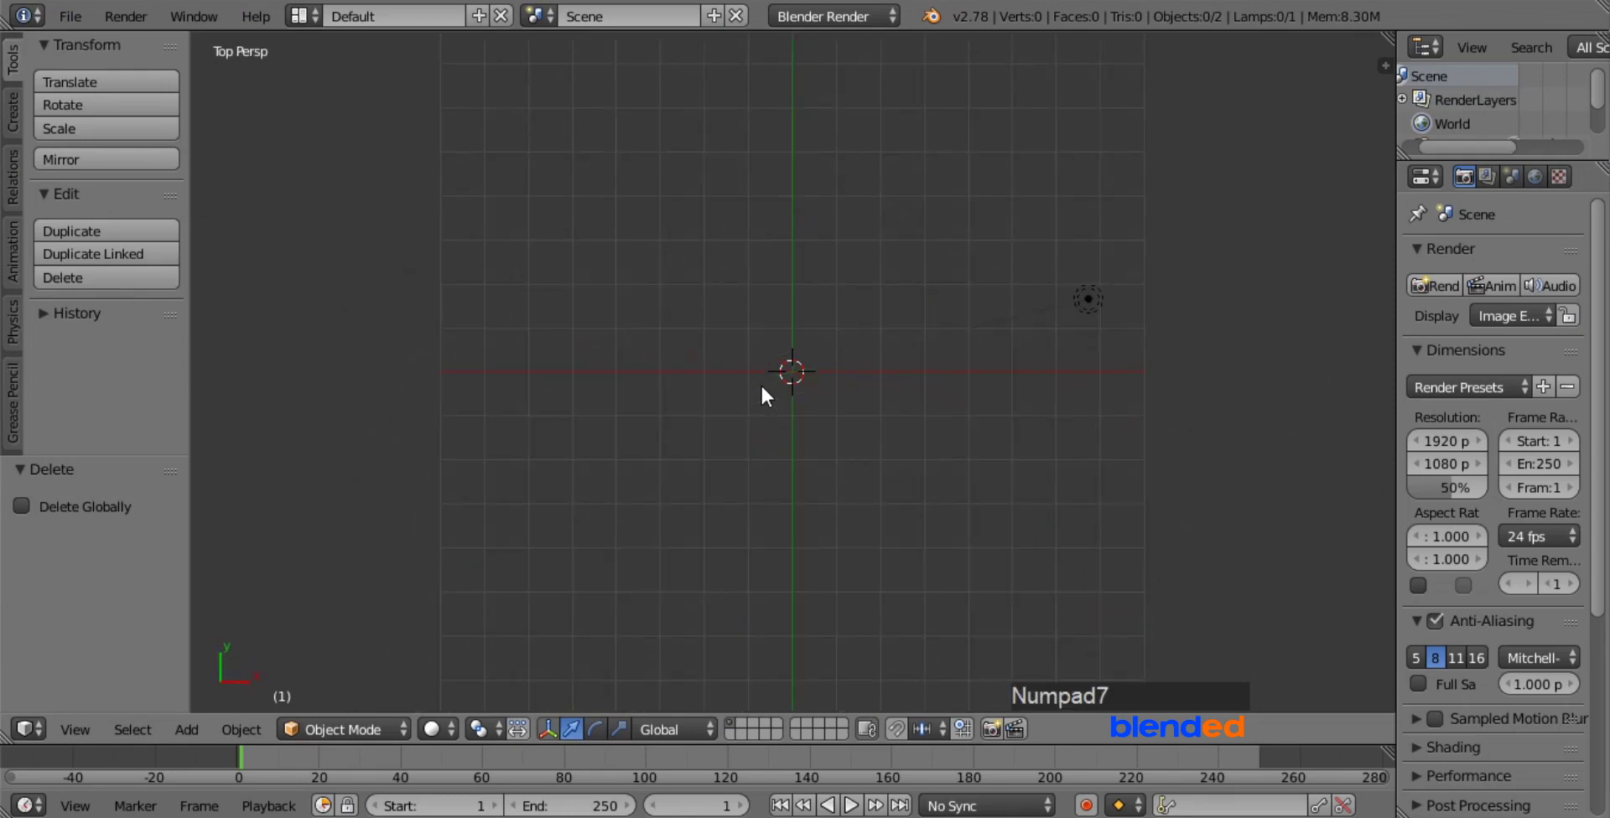
key("KP_5")
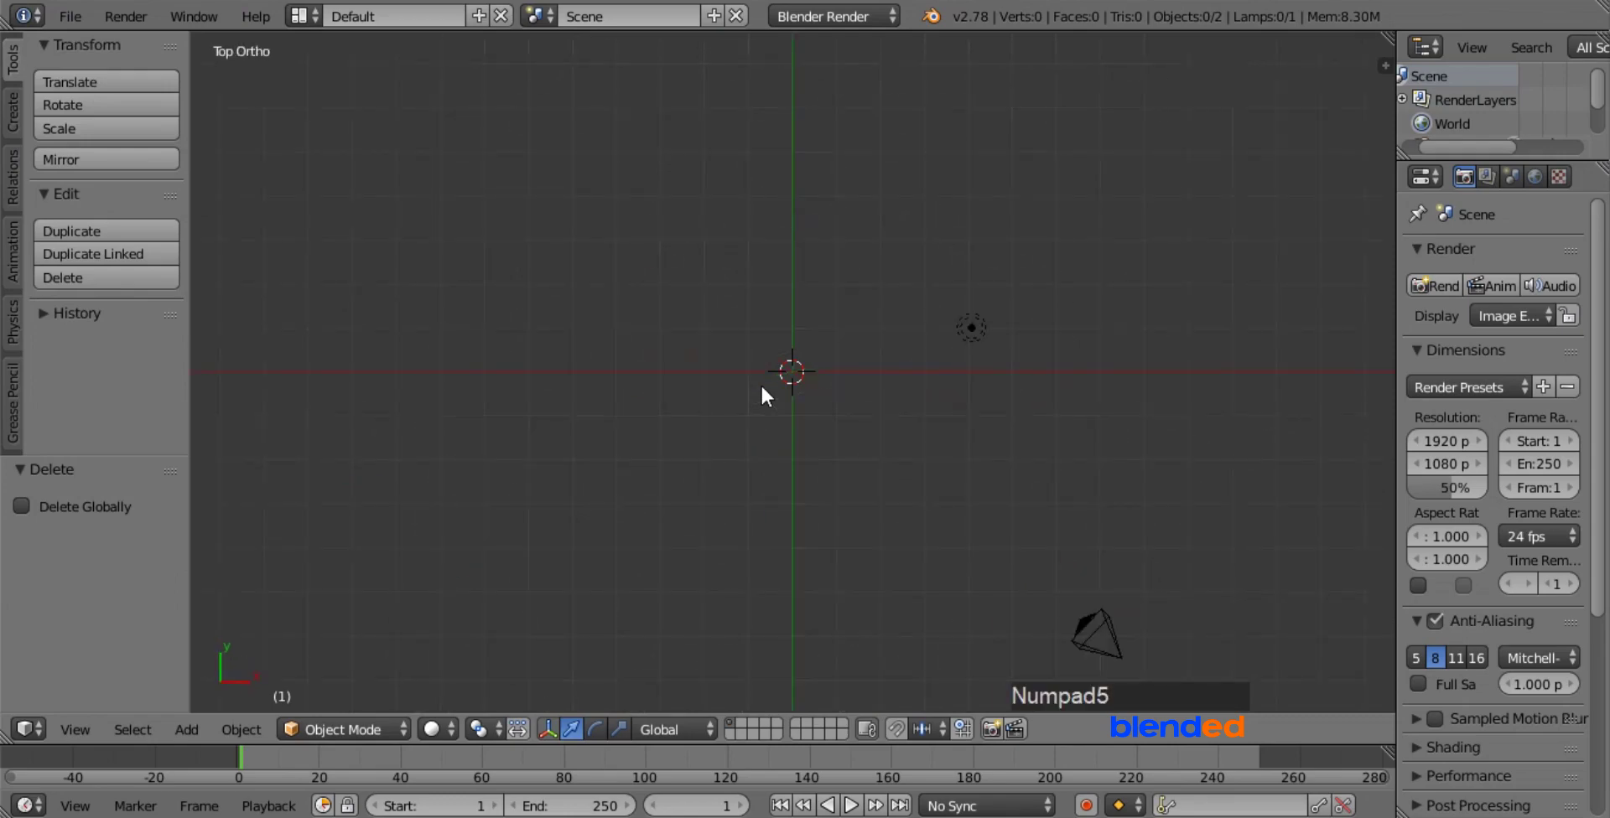
scroll(877, 362, "up", 5)
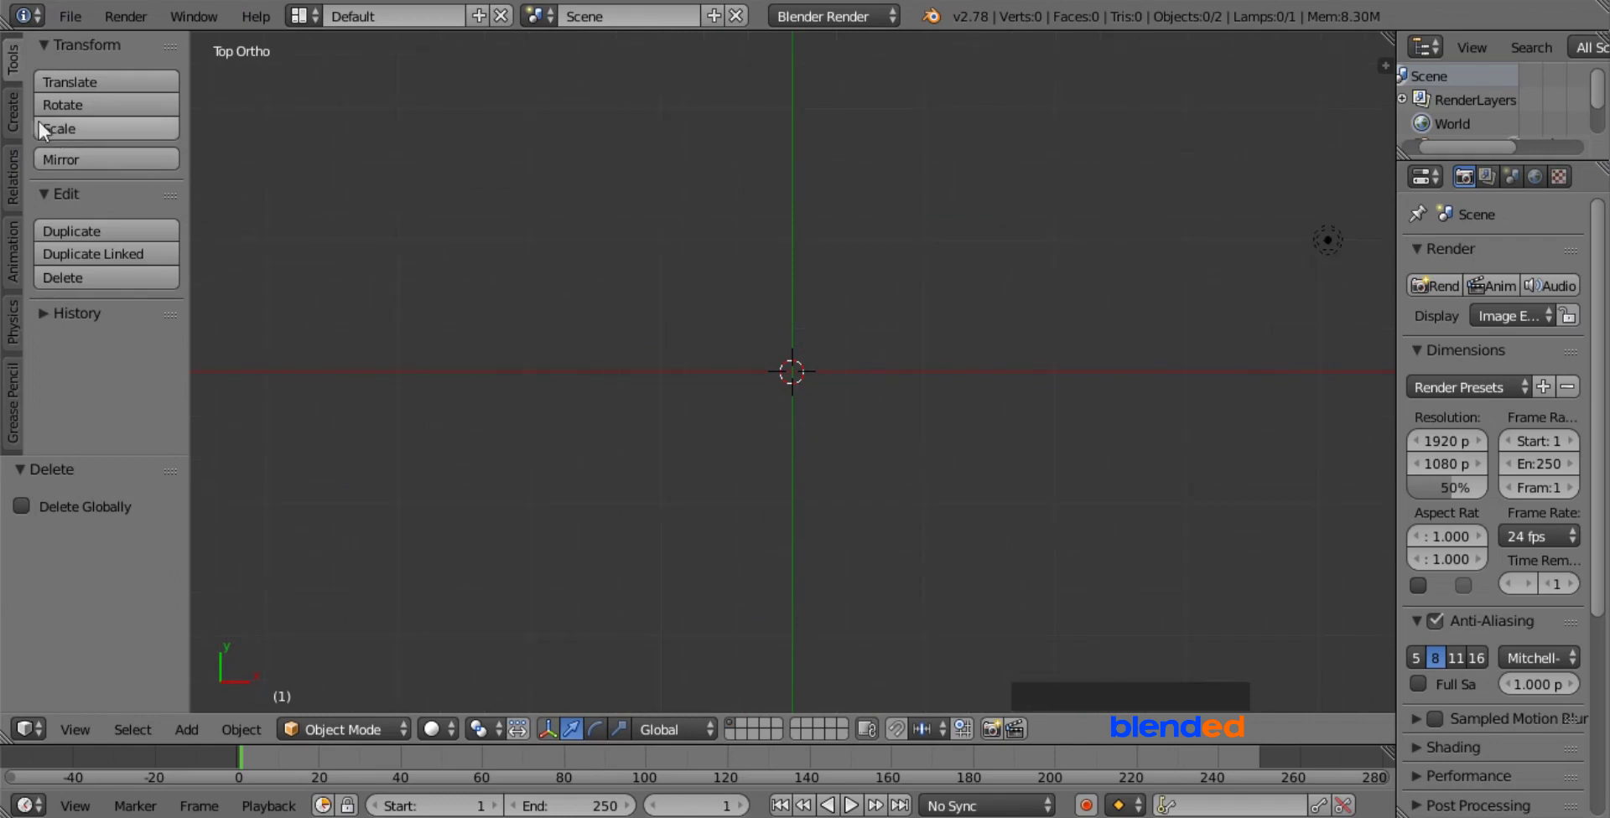
left_click(12, 109)
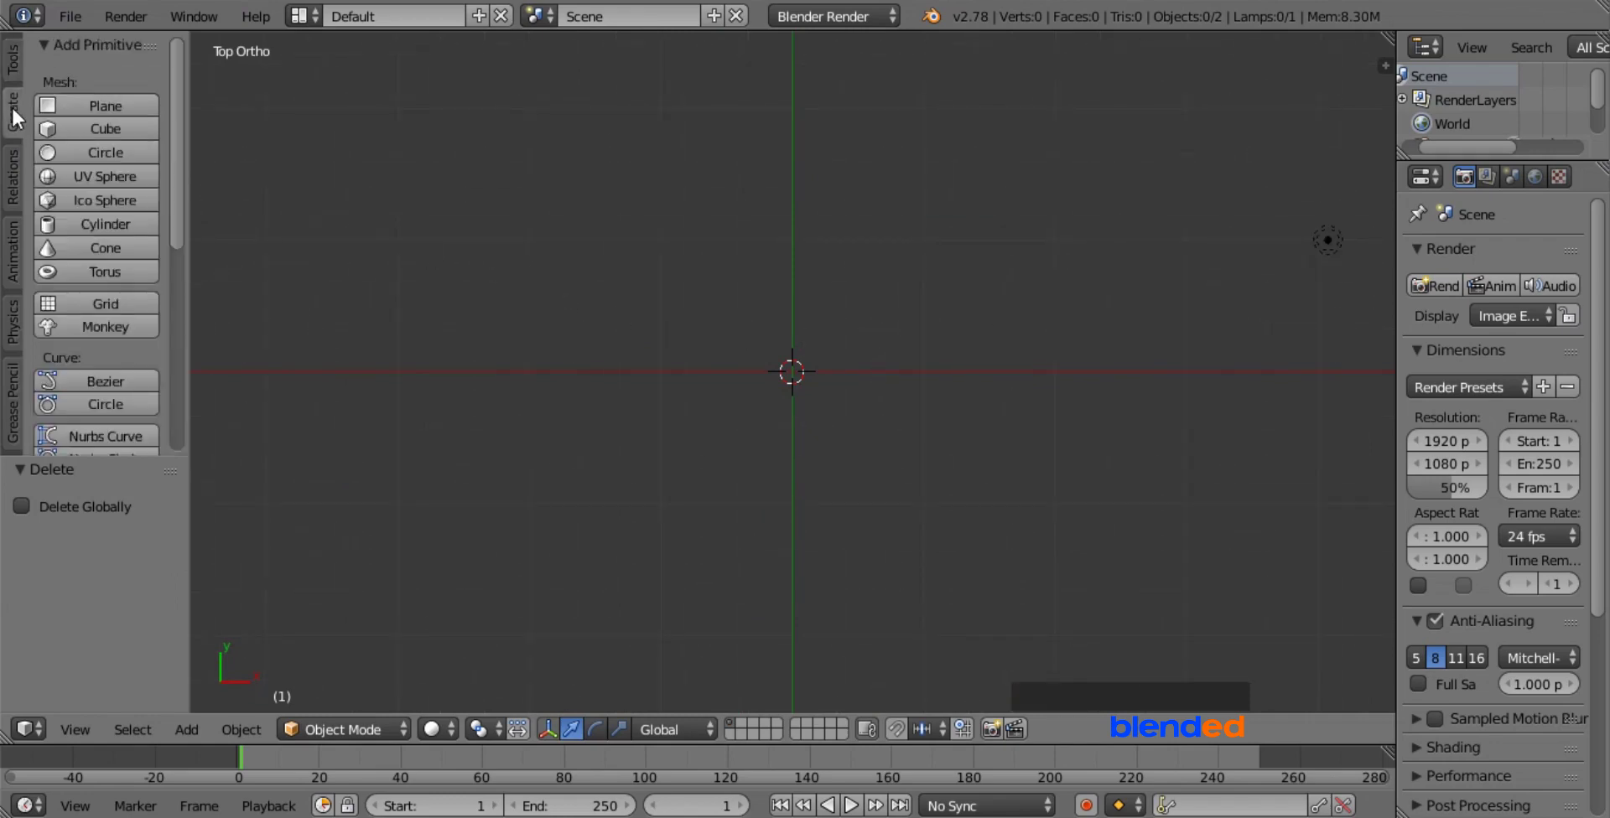
left_click_drag(178, 92, 182, 208)
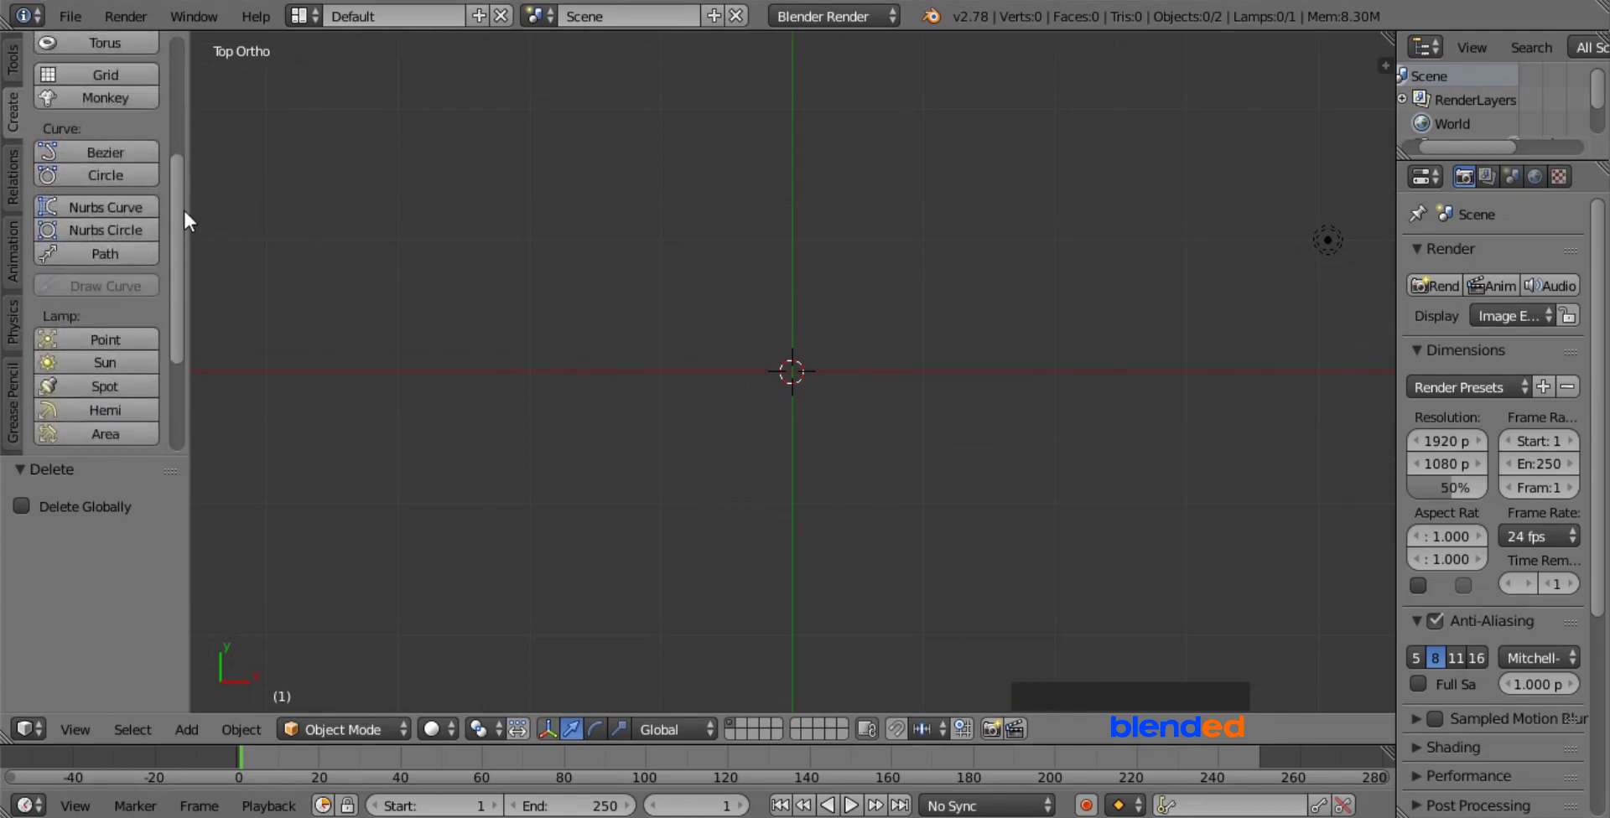
left_click(123, 176)
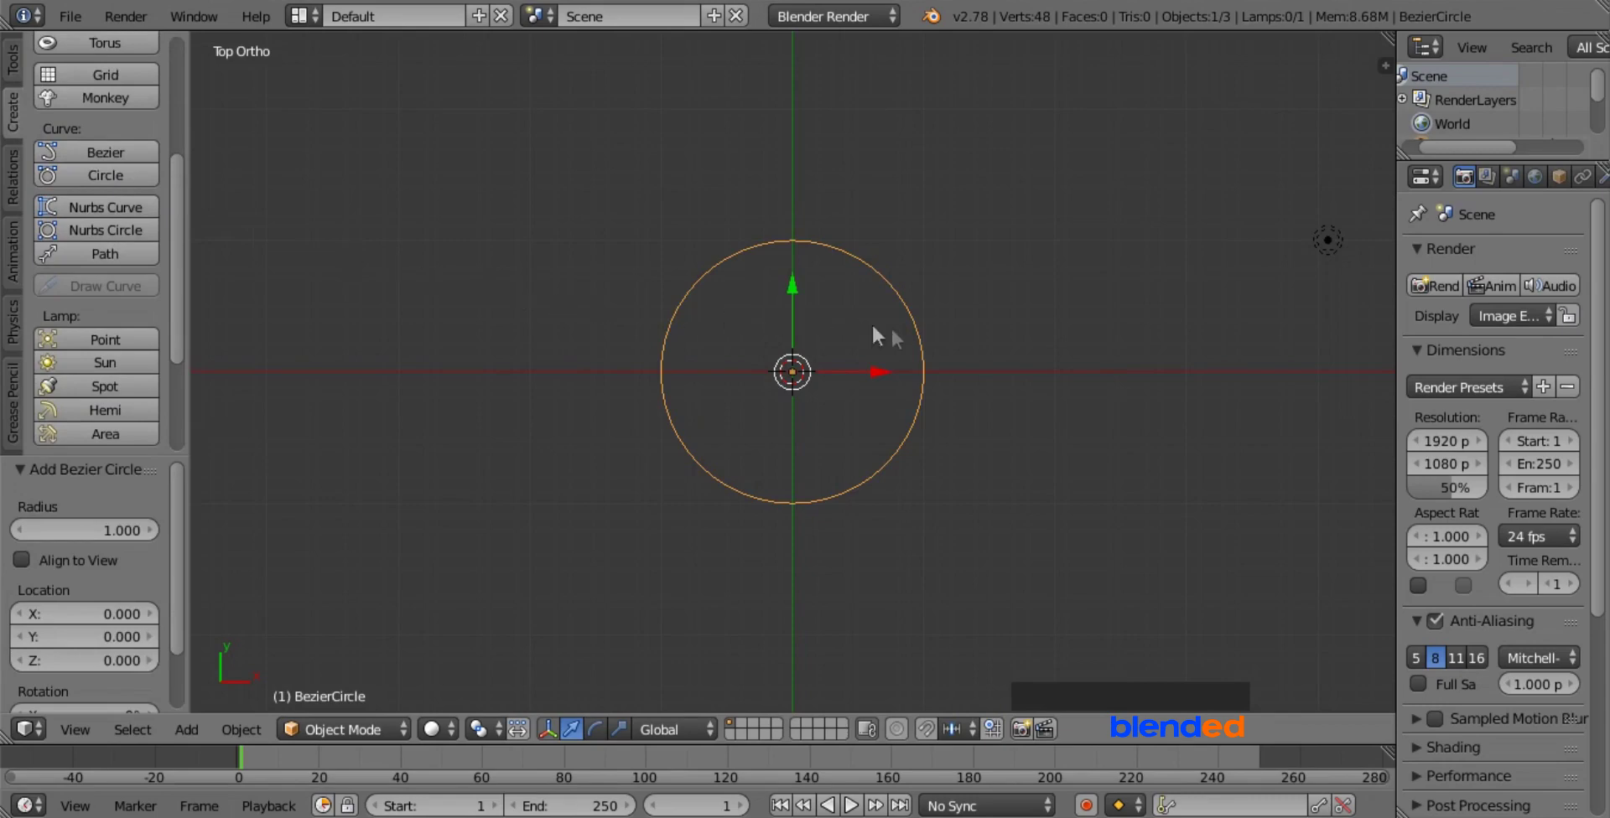
left_click_drag(873, 365, 439, 334)
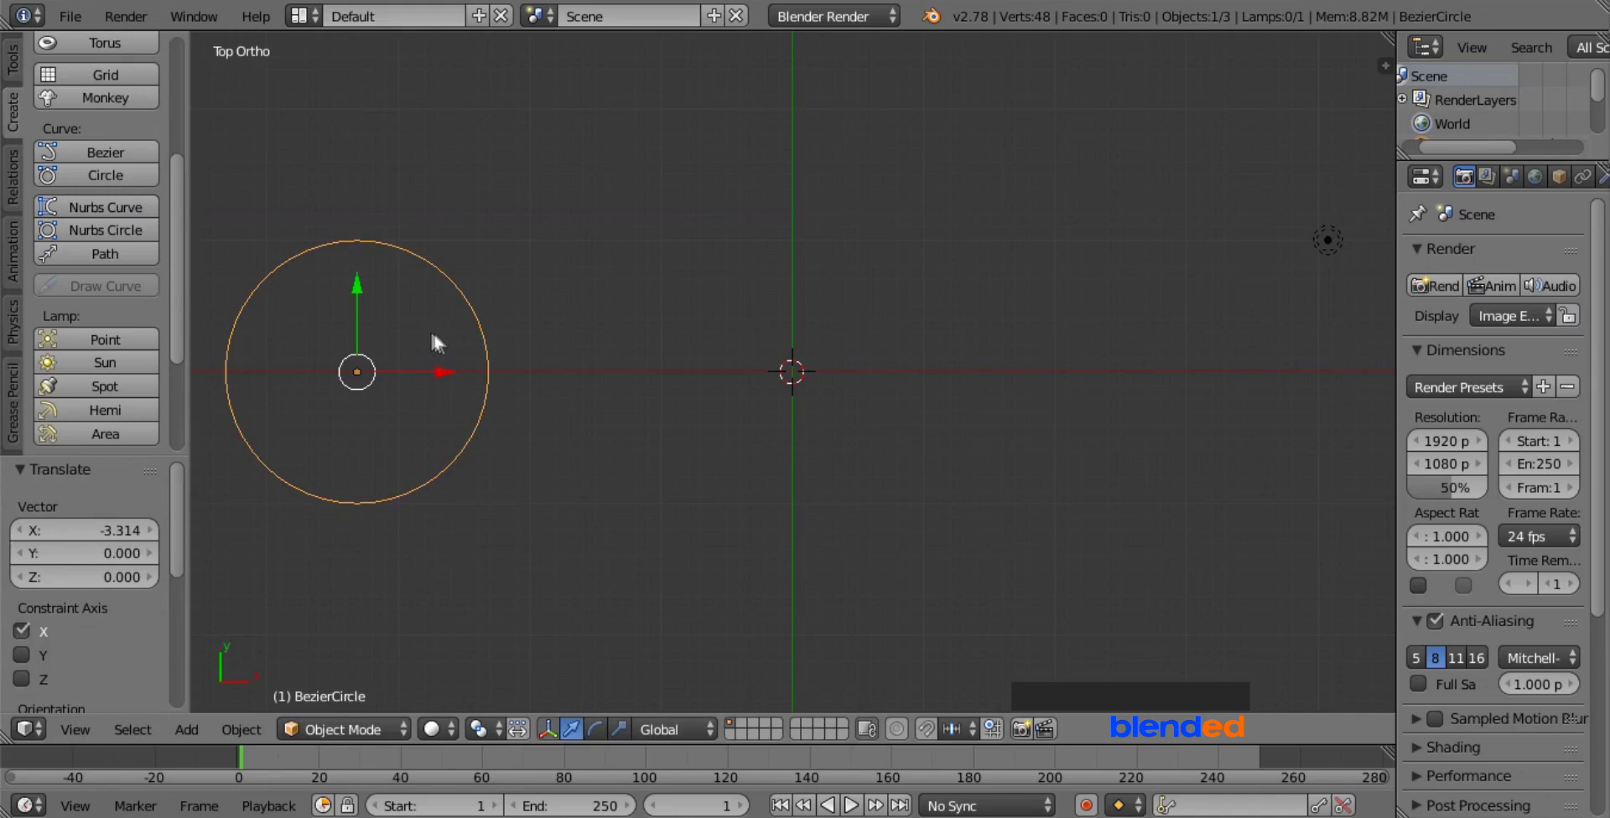
- Add a path at the origin and delete the control vertex at its negative X end
left_click(126, 254)
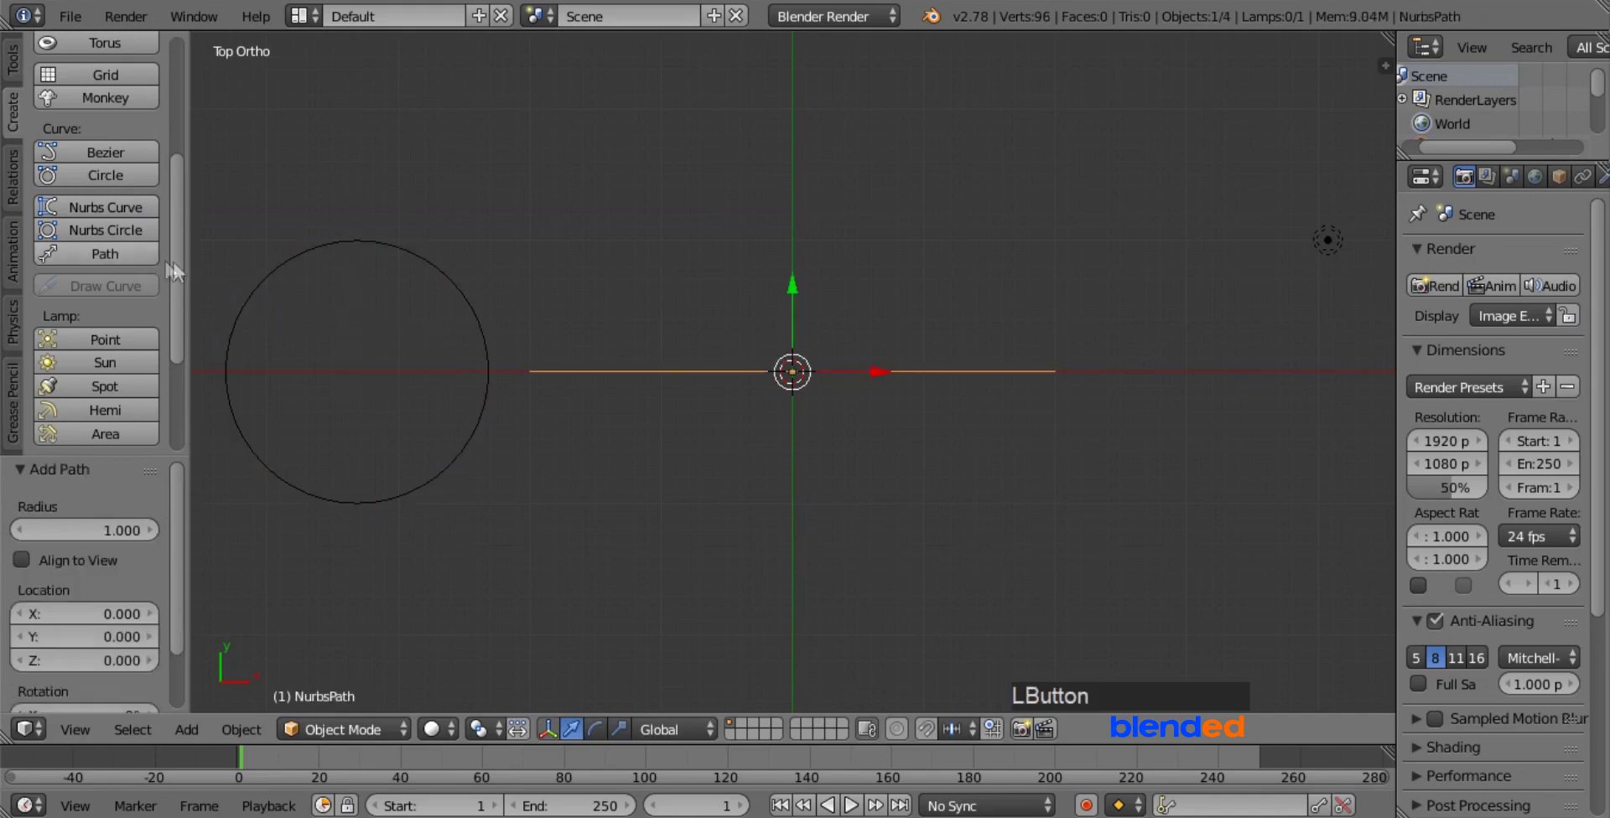
key("Tab")
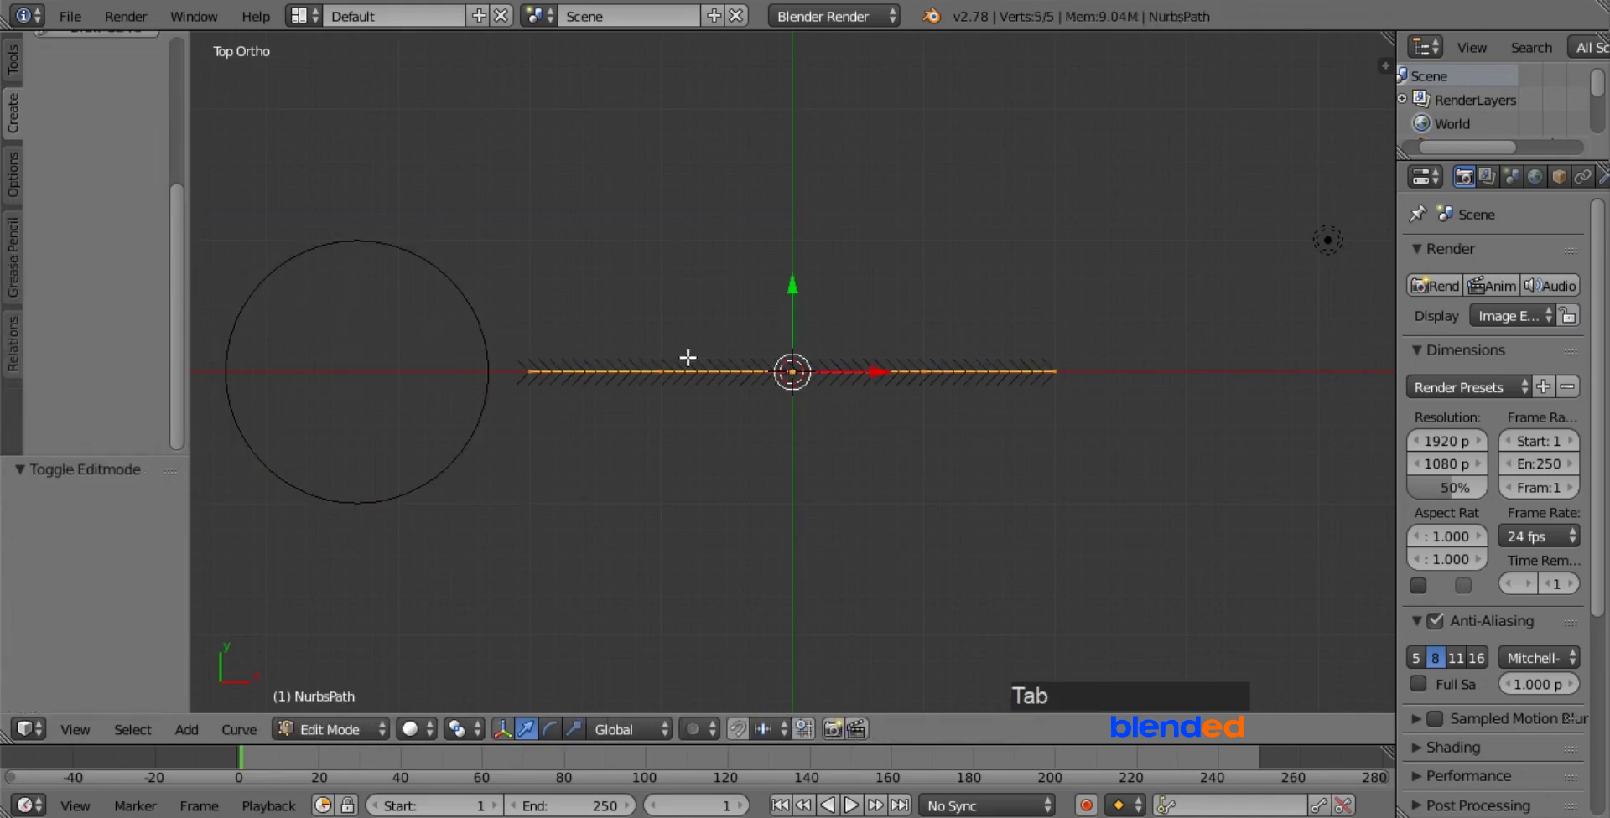
right_click(530, 373)
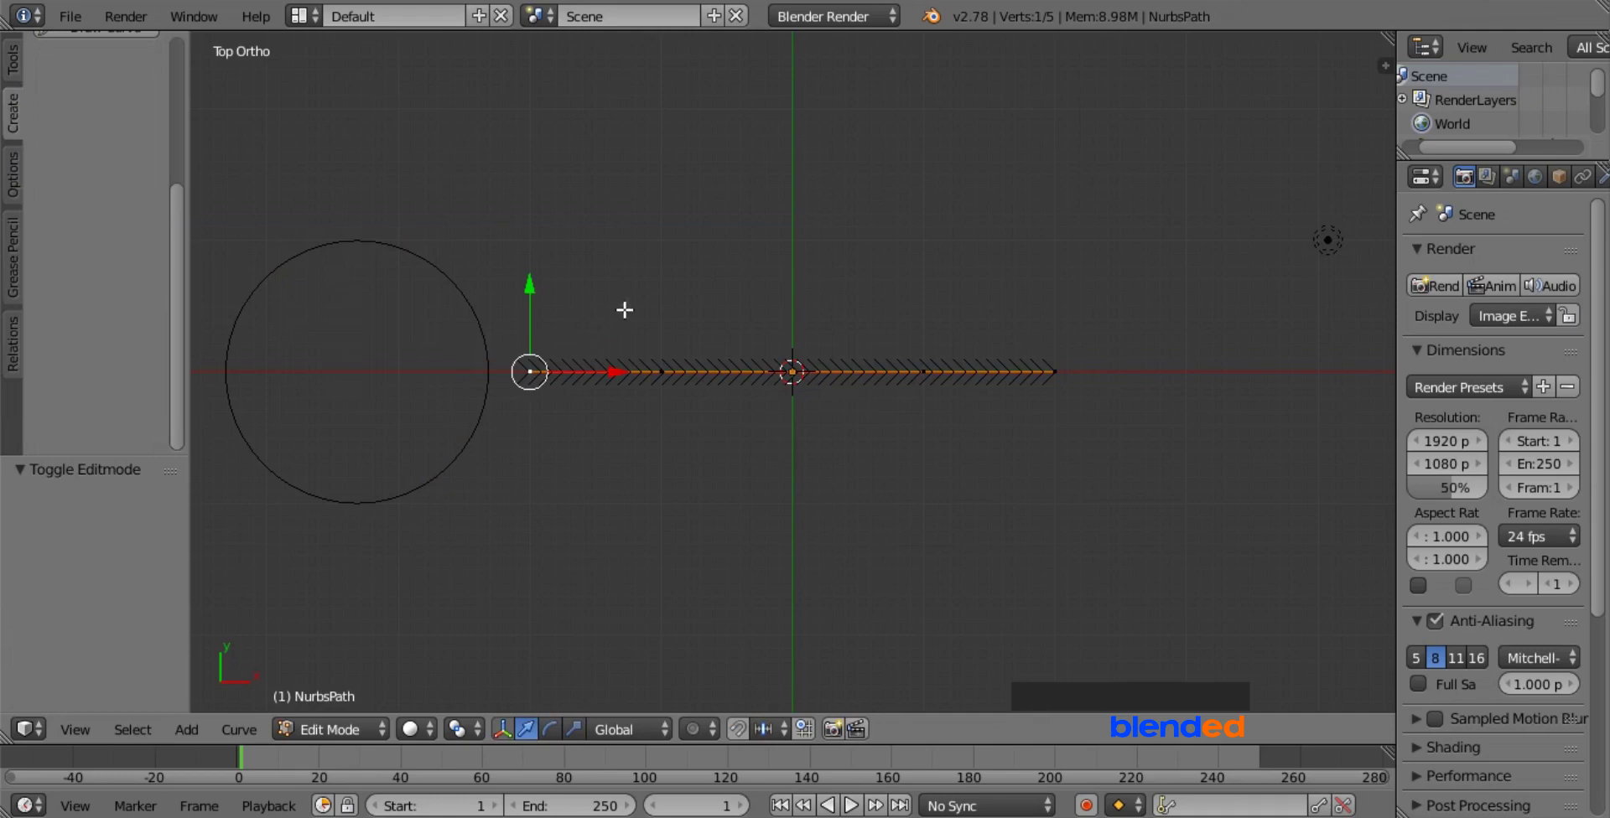
key("x")
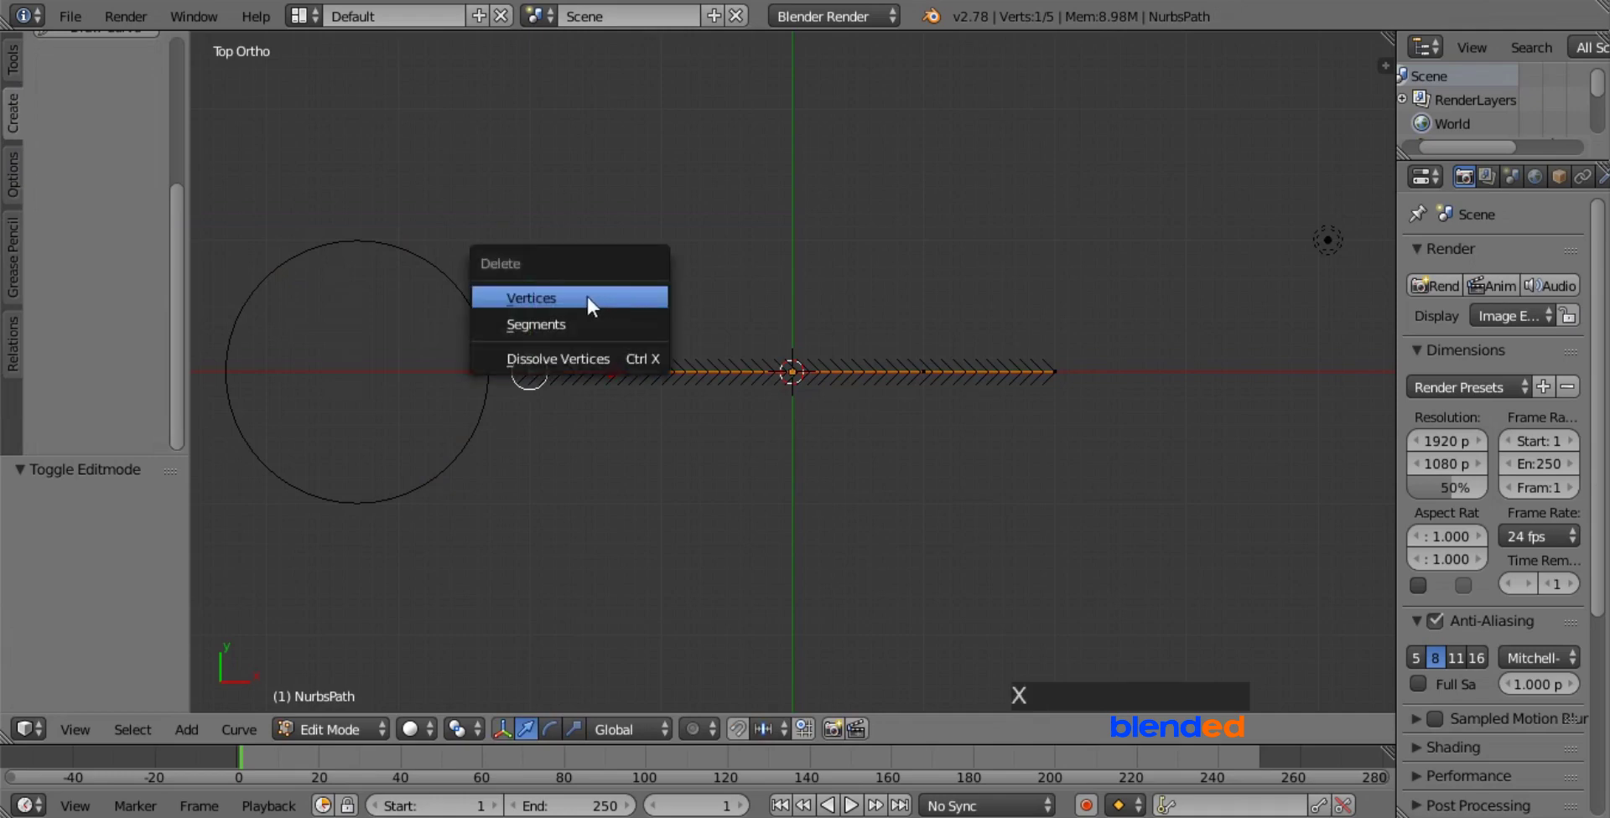
left_click(588, 300)
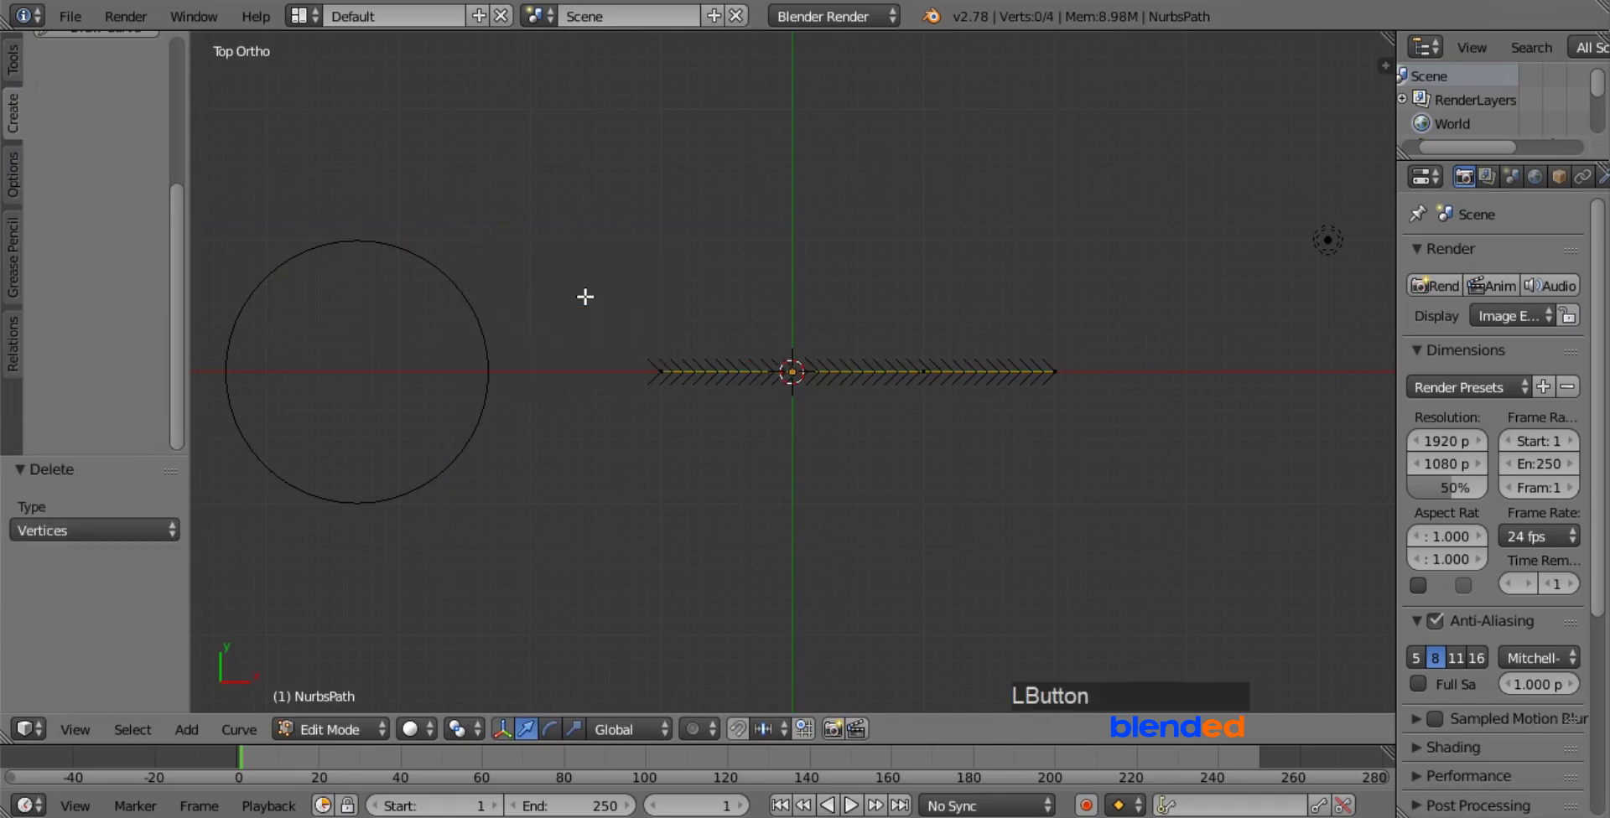
- Delete the path's control vertex at its positive X end
right_click(1052, 370)
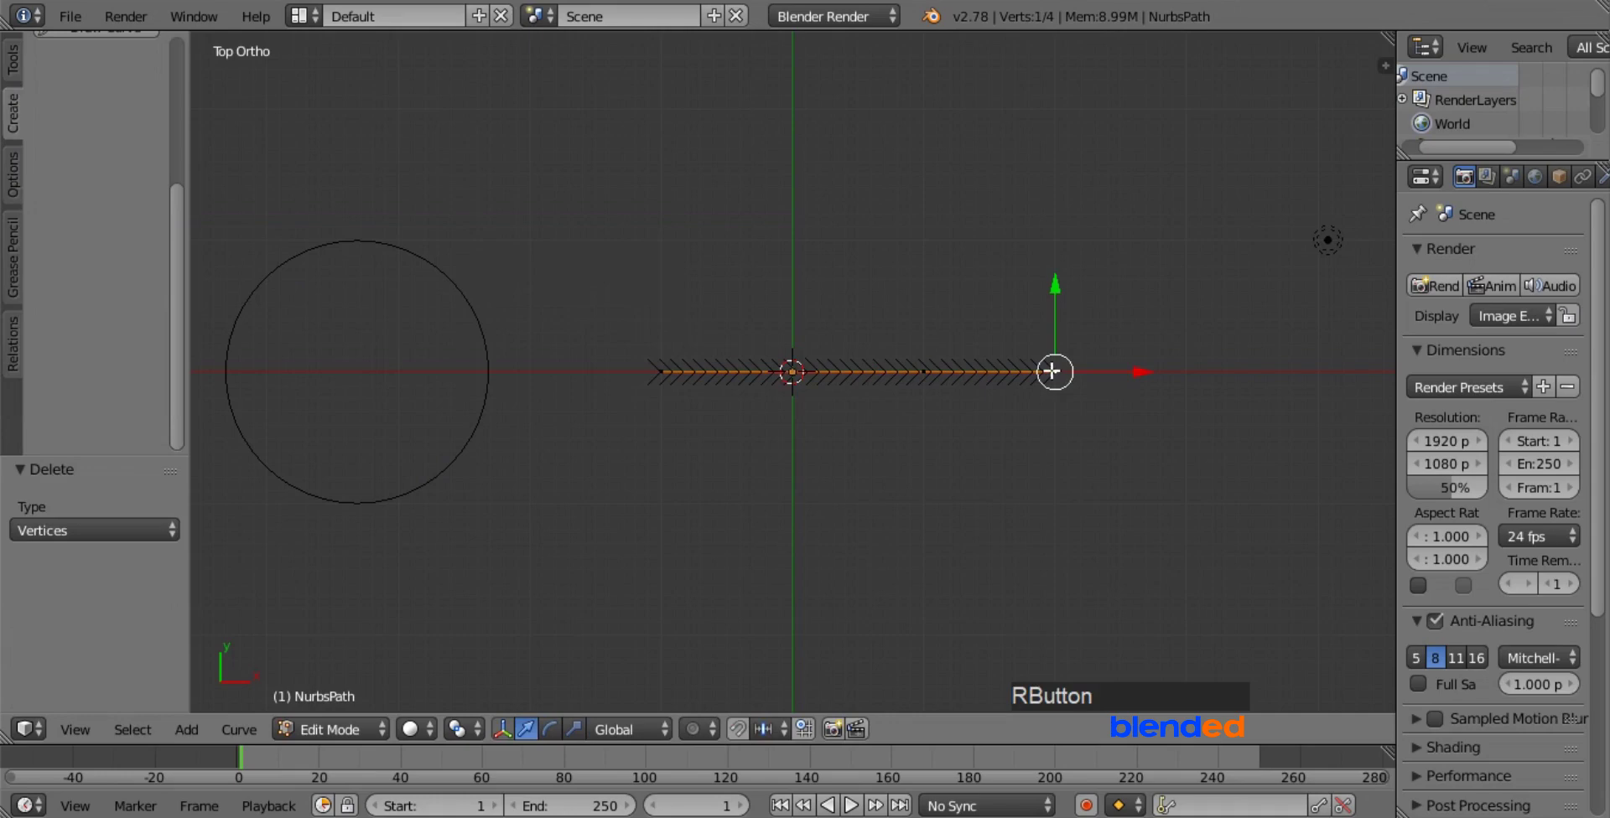
key("x")
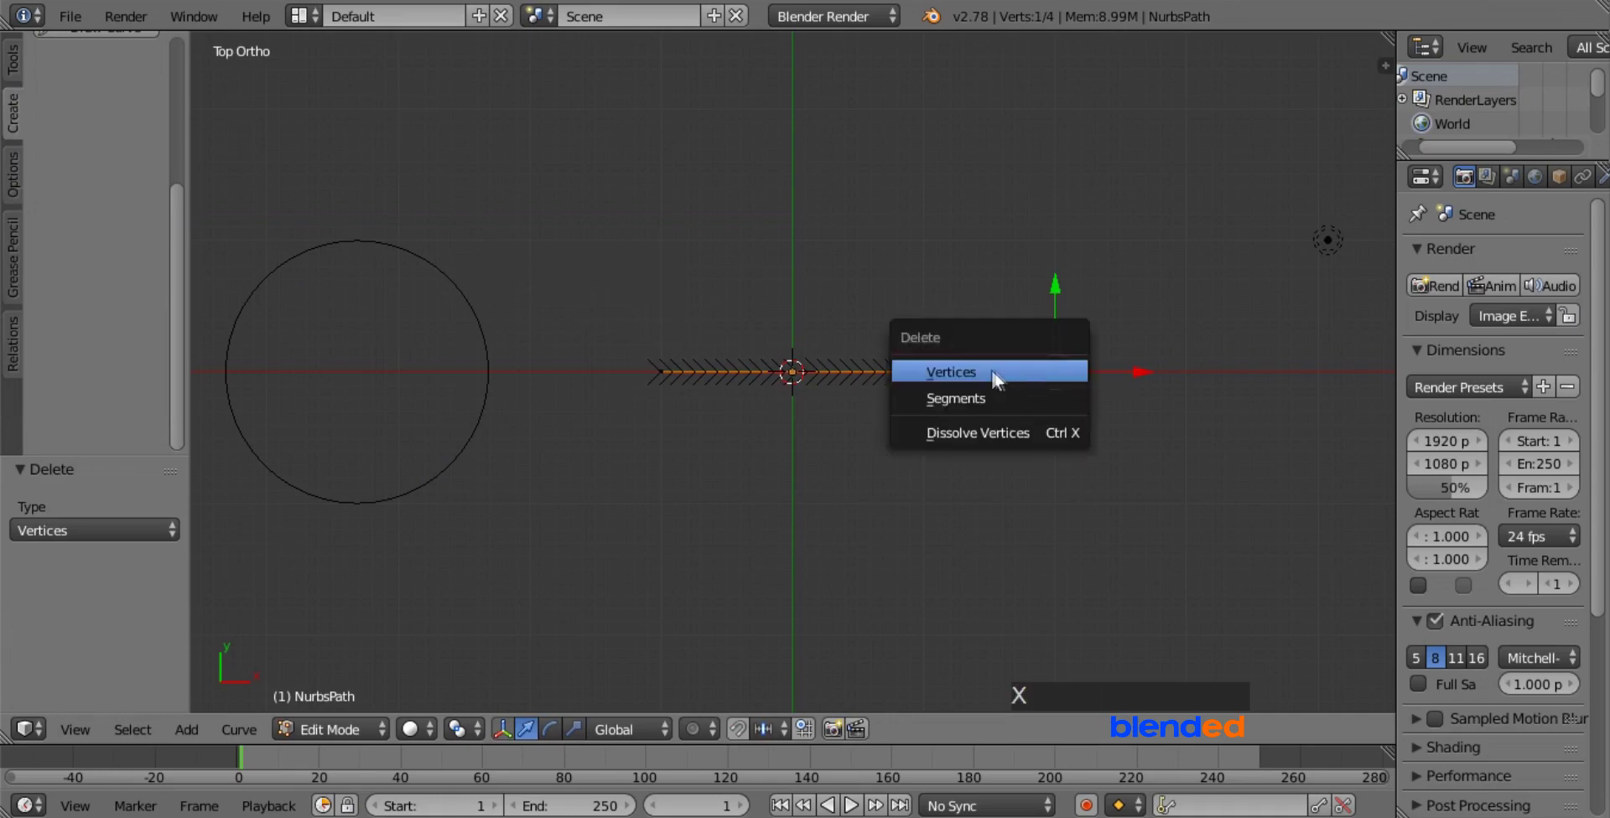
left_click(989, 371)
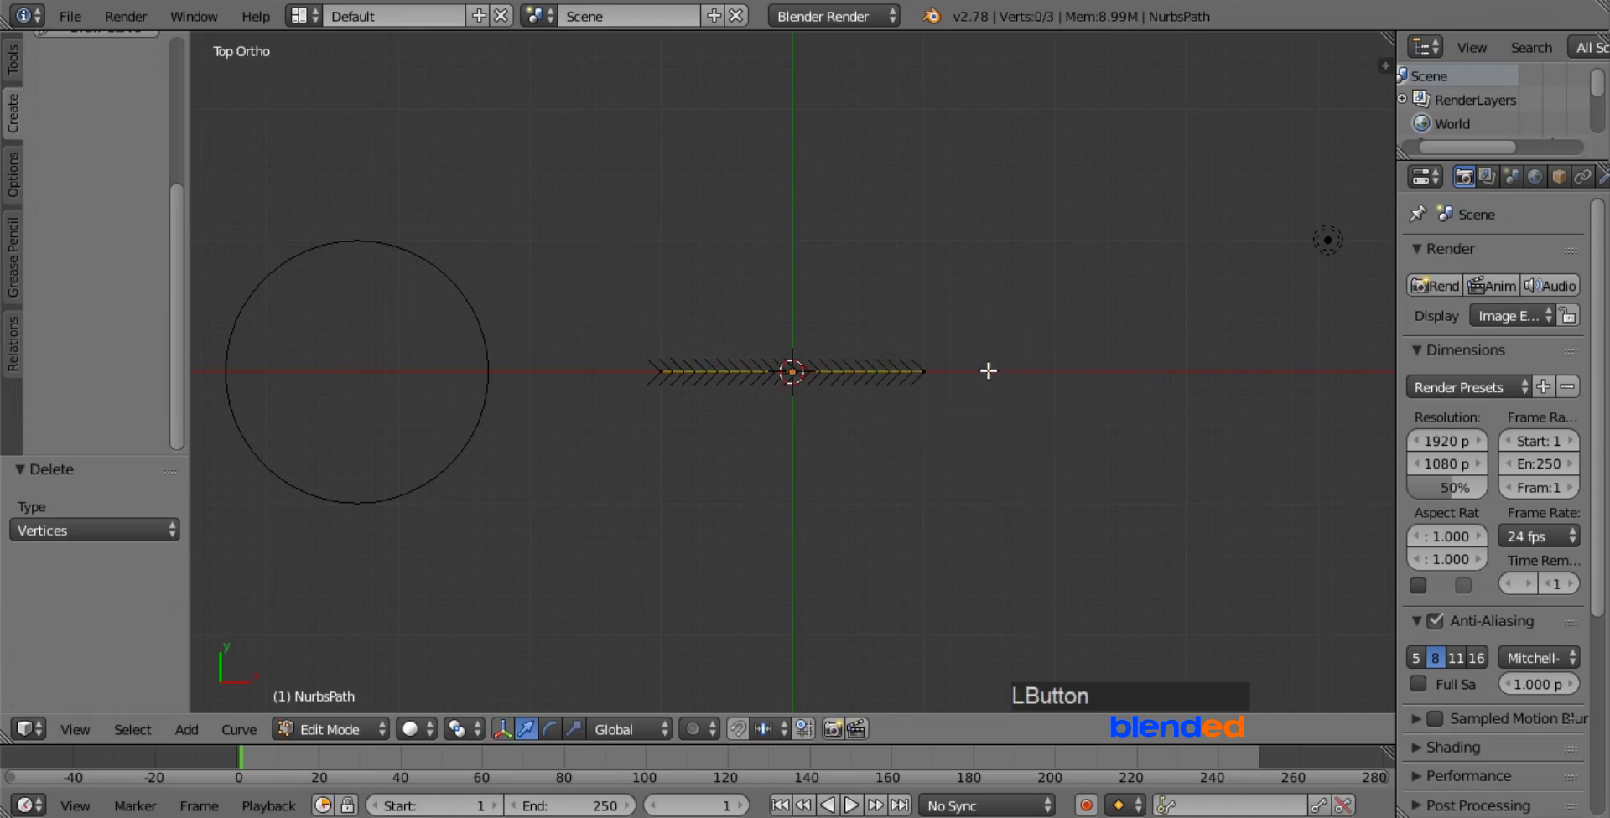
- Move the path's negative X end vertex about 1 unit along Y and about 1 unit along X, and return to Object Mode
right_click(659, 370)
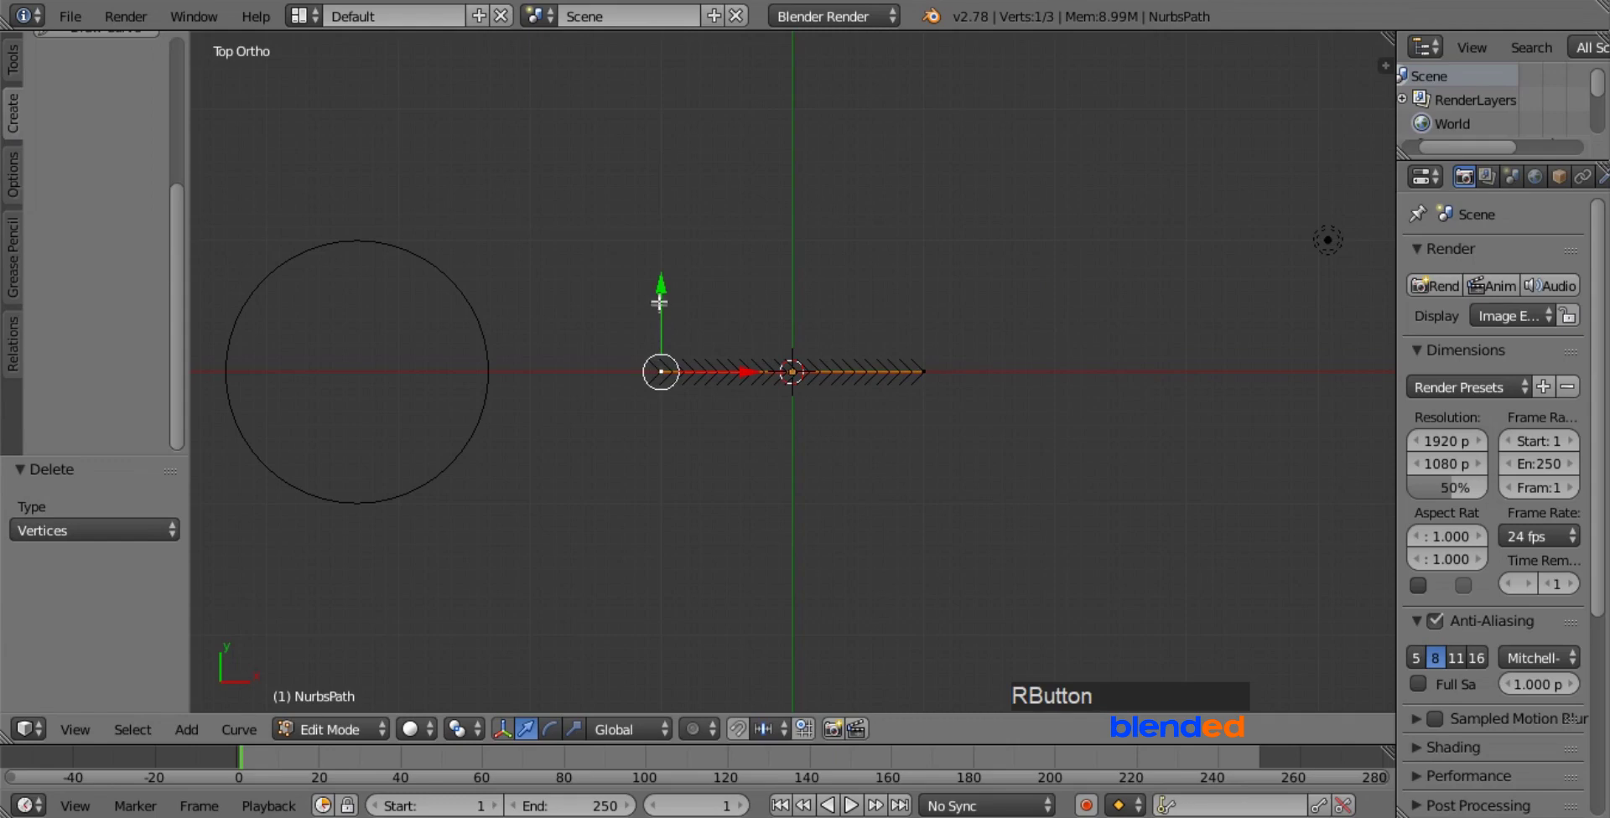
left_click_drag(659, 290, 679, 159)
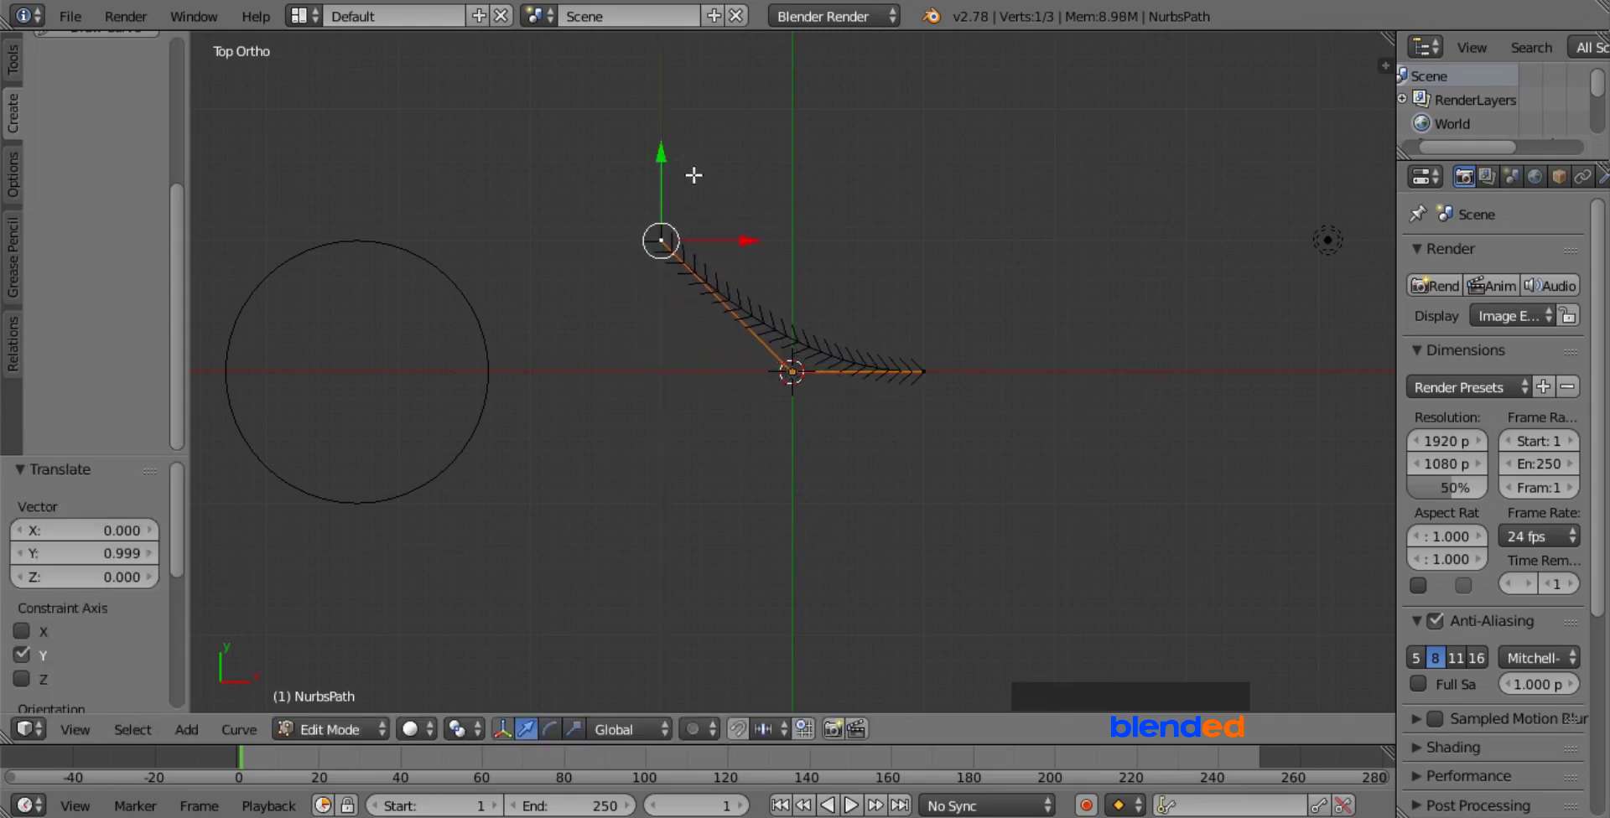
left_click_drag(738, 242, 868, 262)
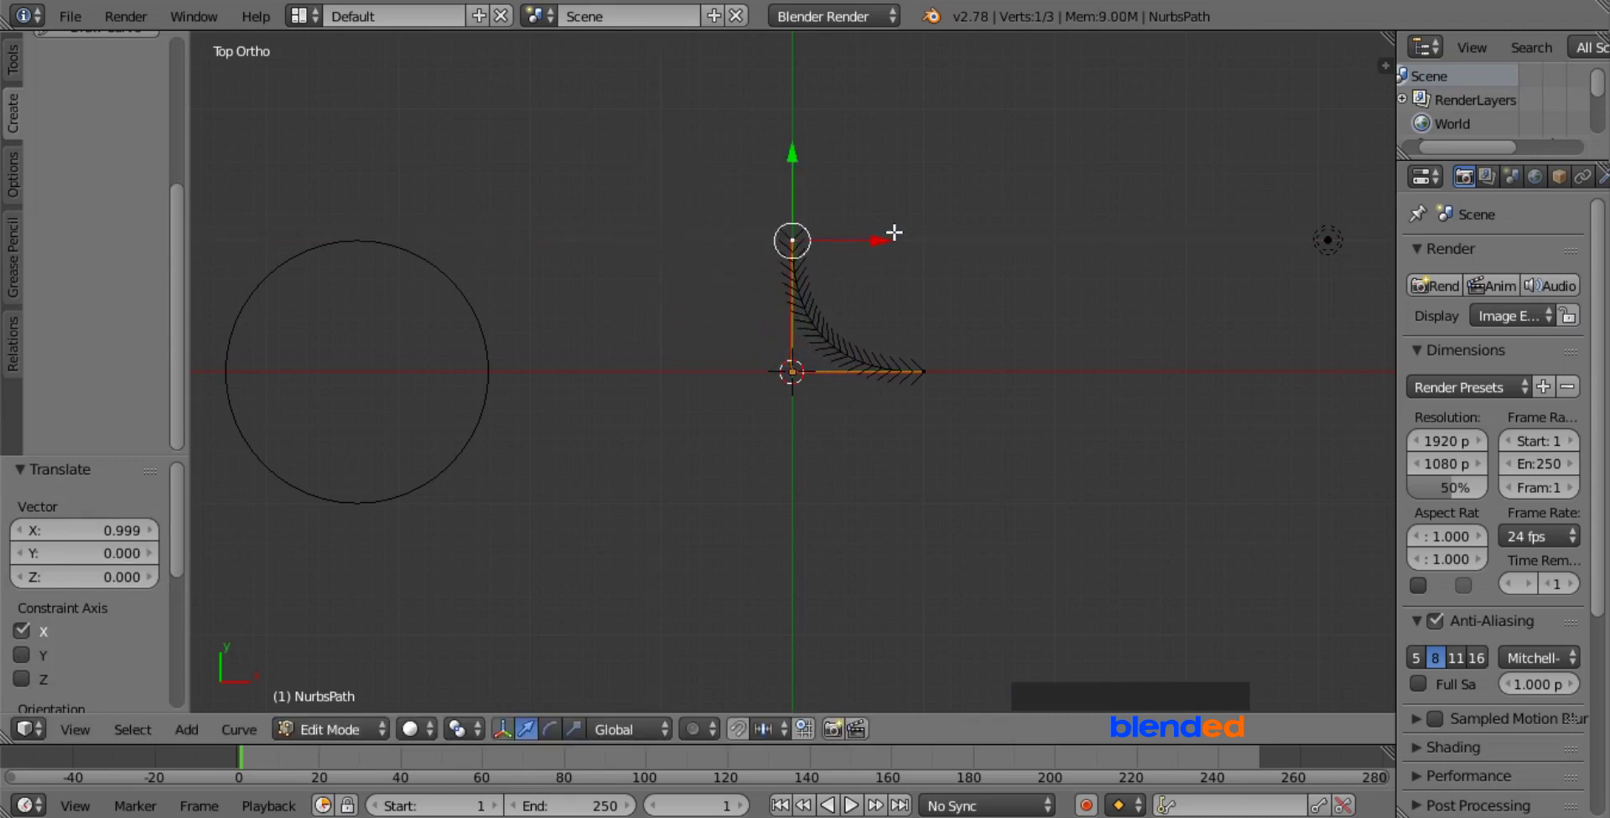
key("Tab")
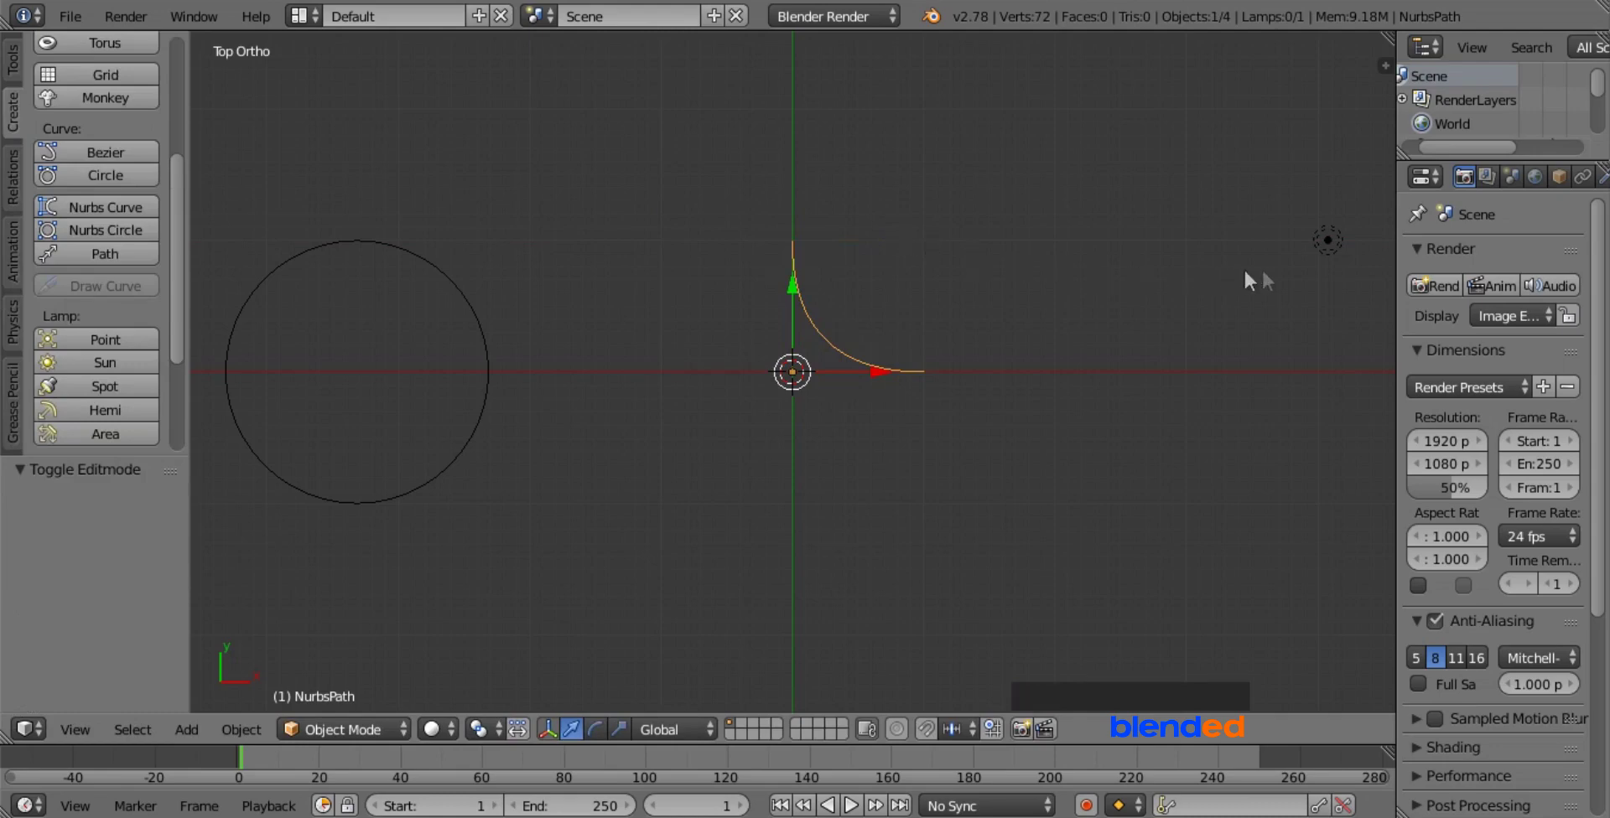
- Widen the properties editor and set BezierCircle as the bevel object of the curved path
left_click_drag(1396, 235, 1252, 229)
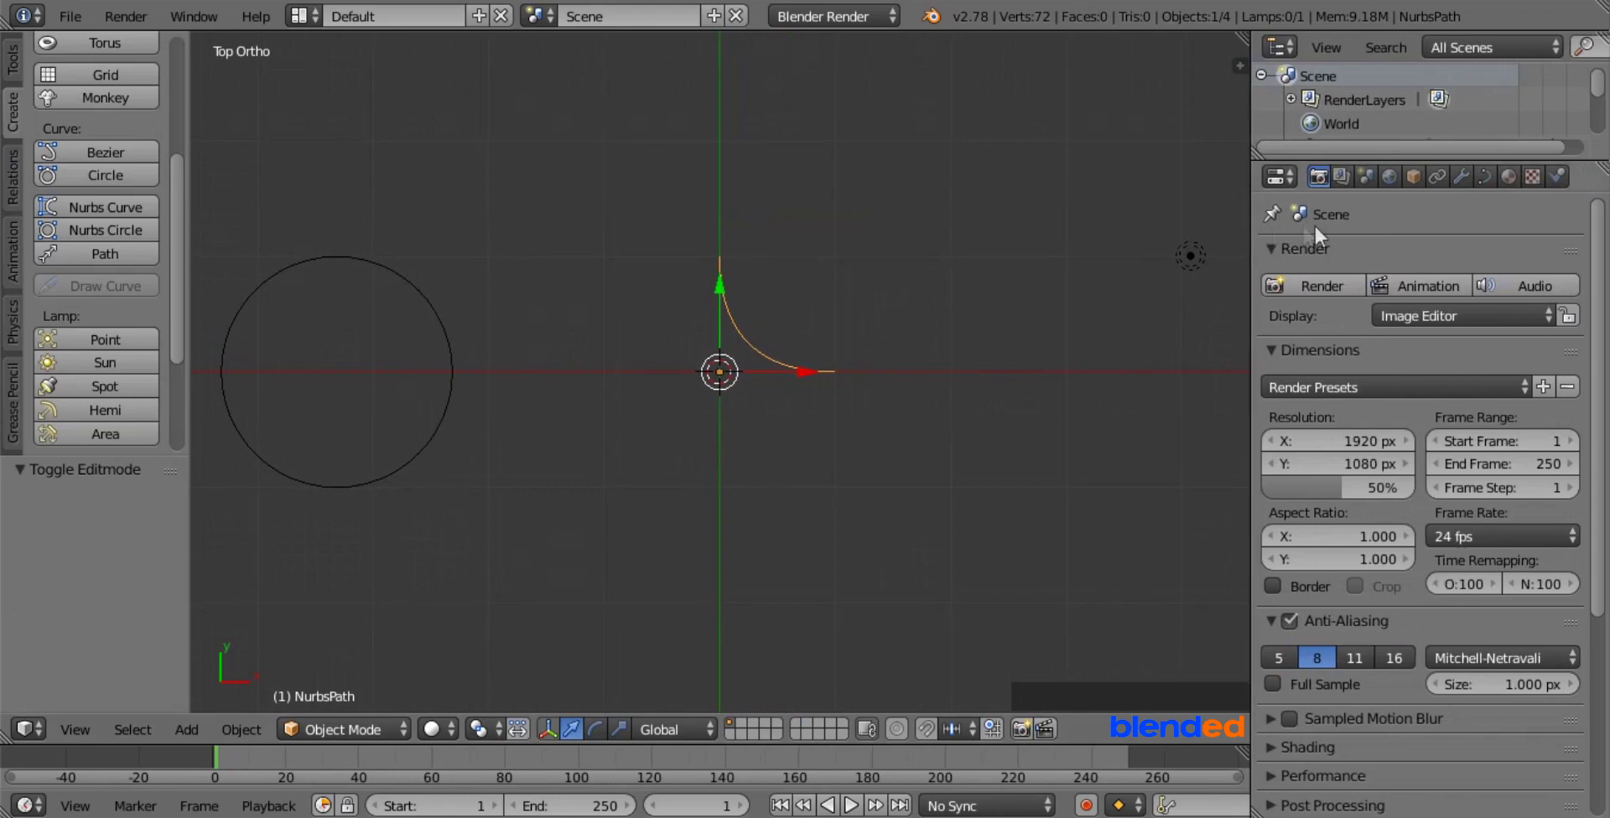
left_click(1484, 177)
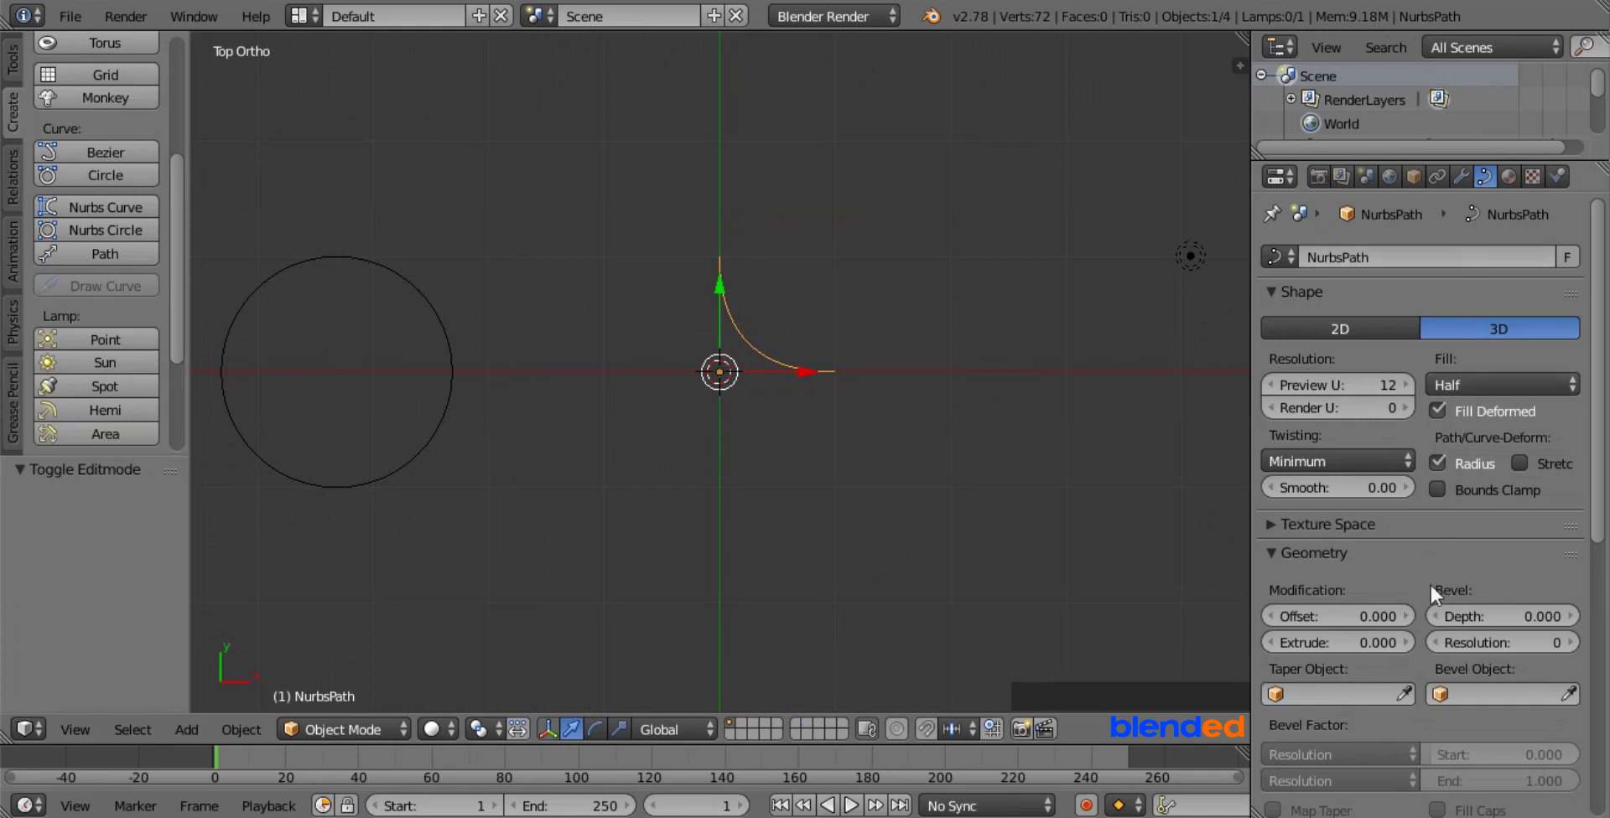
left_click(1439, 689)
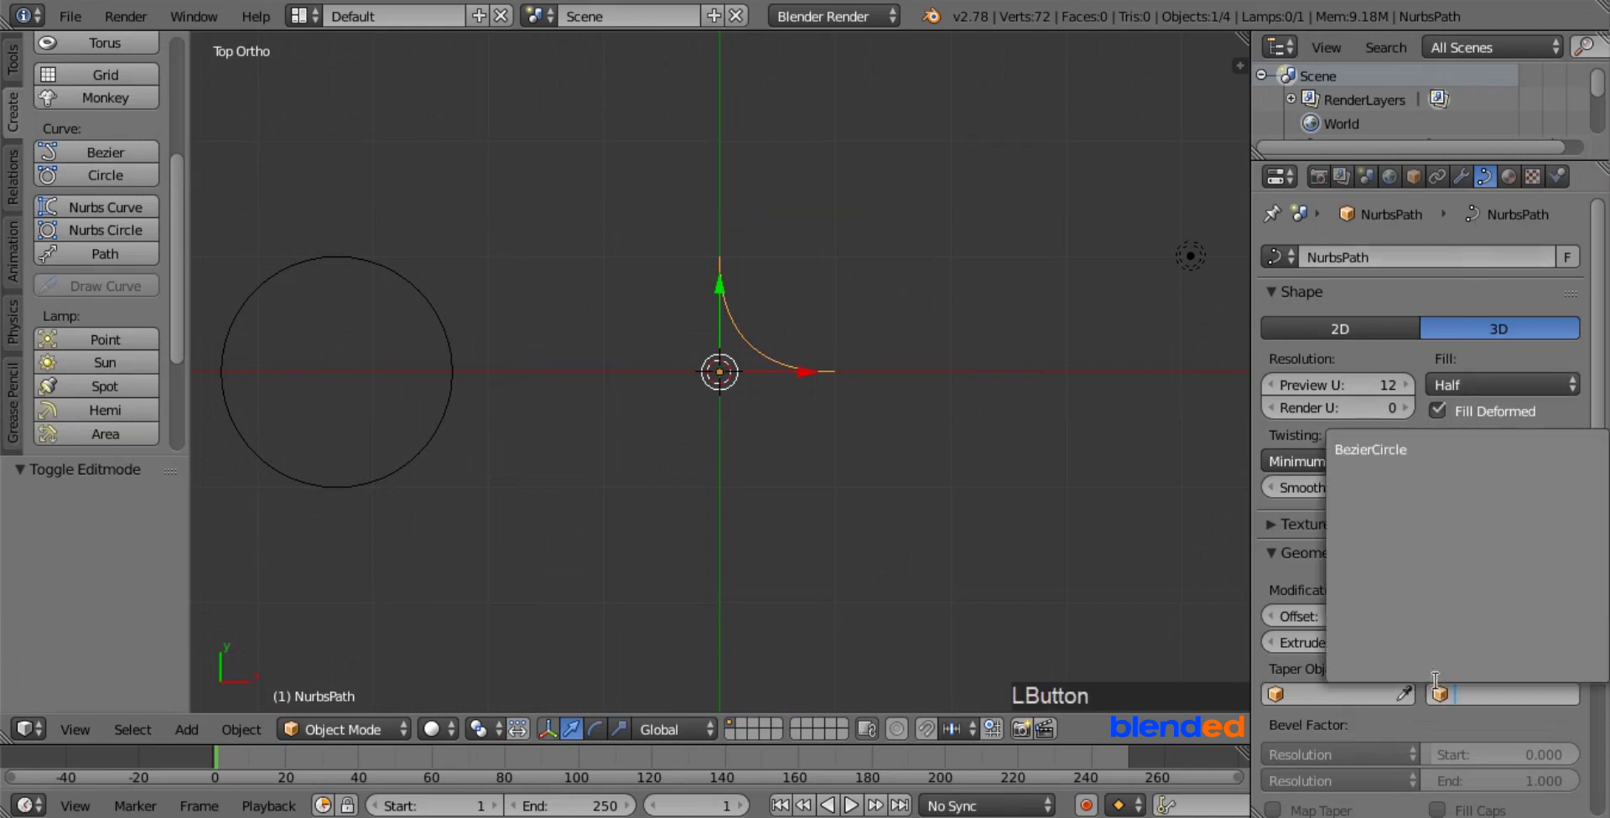
left_click(1414, 449)
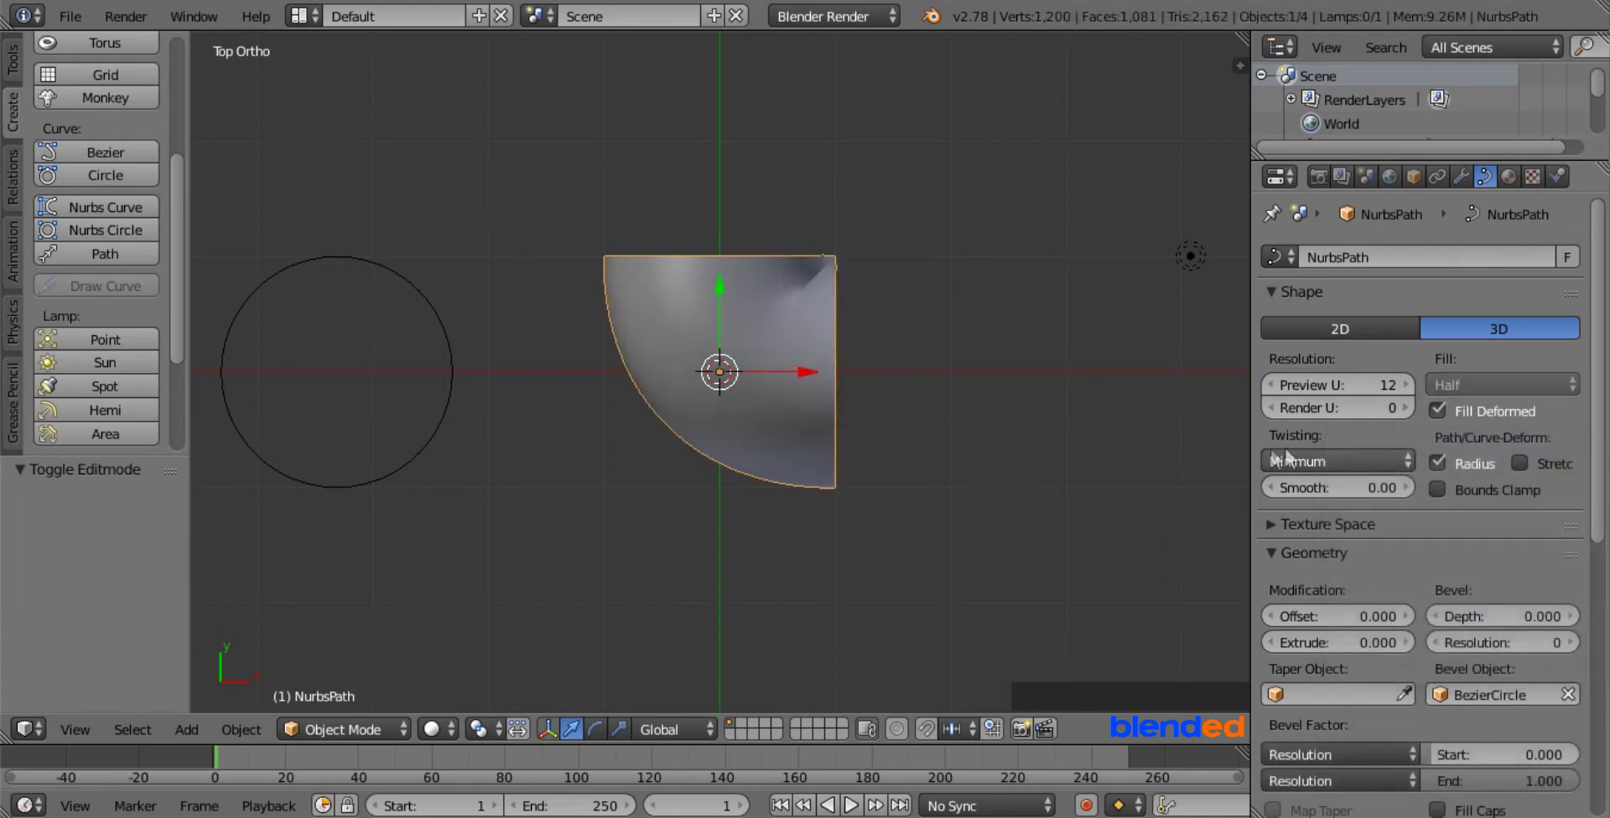
- Scale the Bezier circle to about 0.27 to thin the beveled pipe
right_click(418, 460)
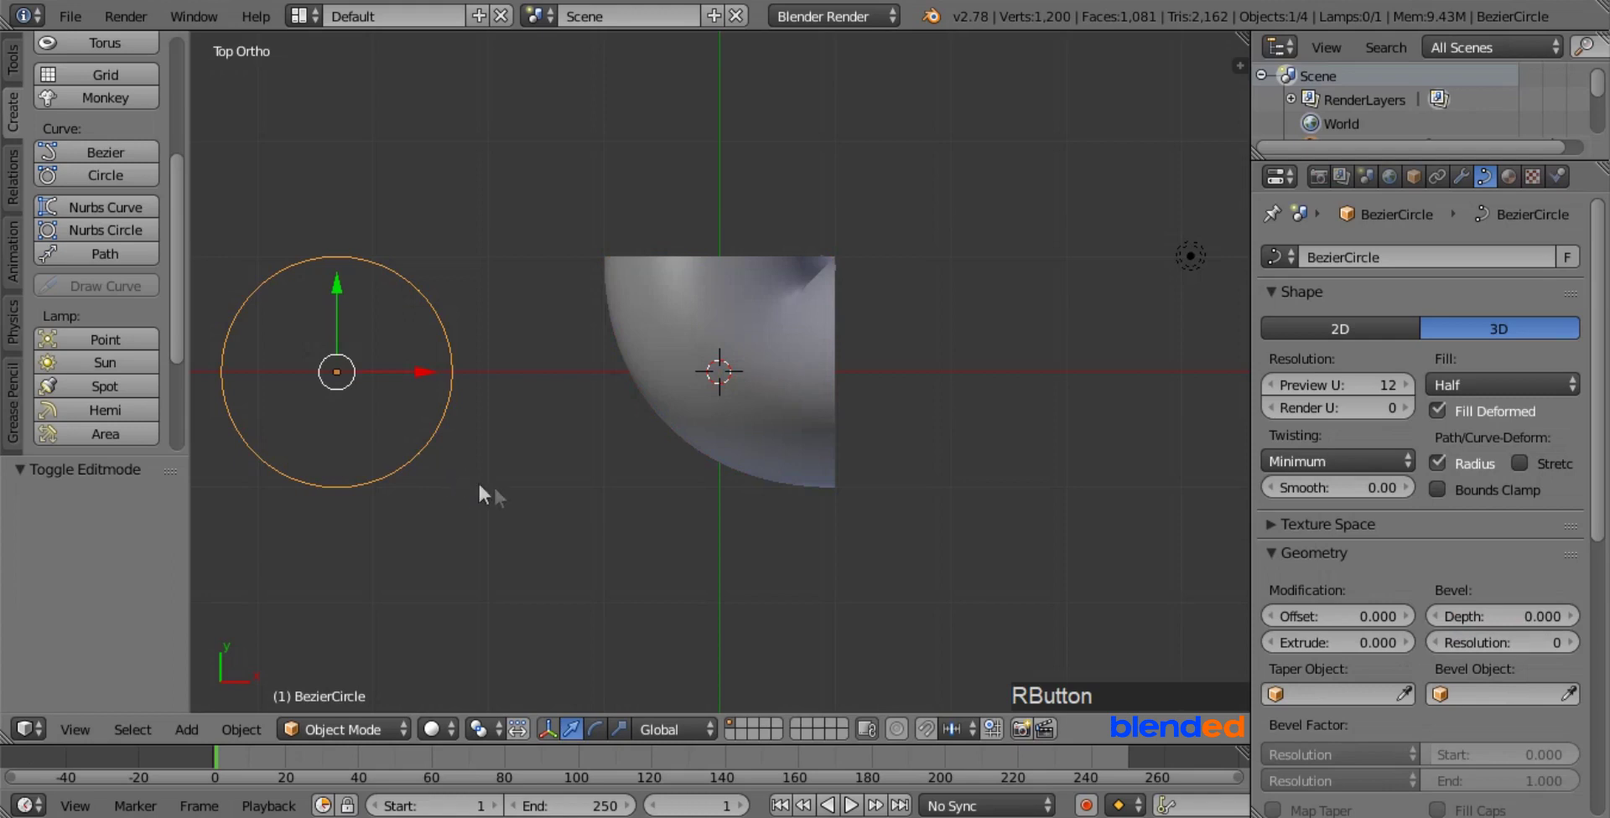
key("s")
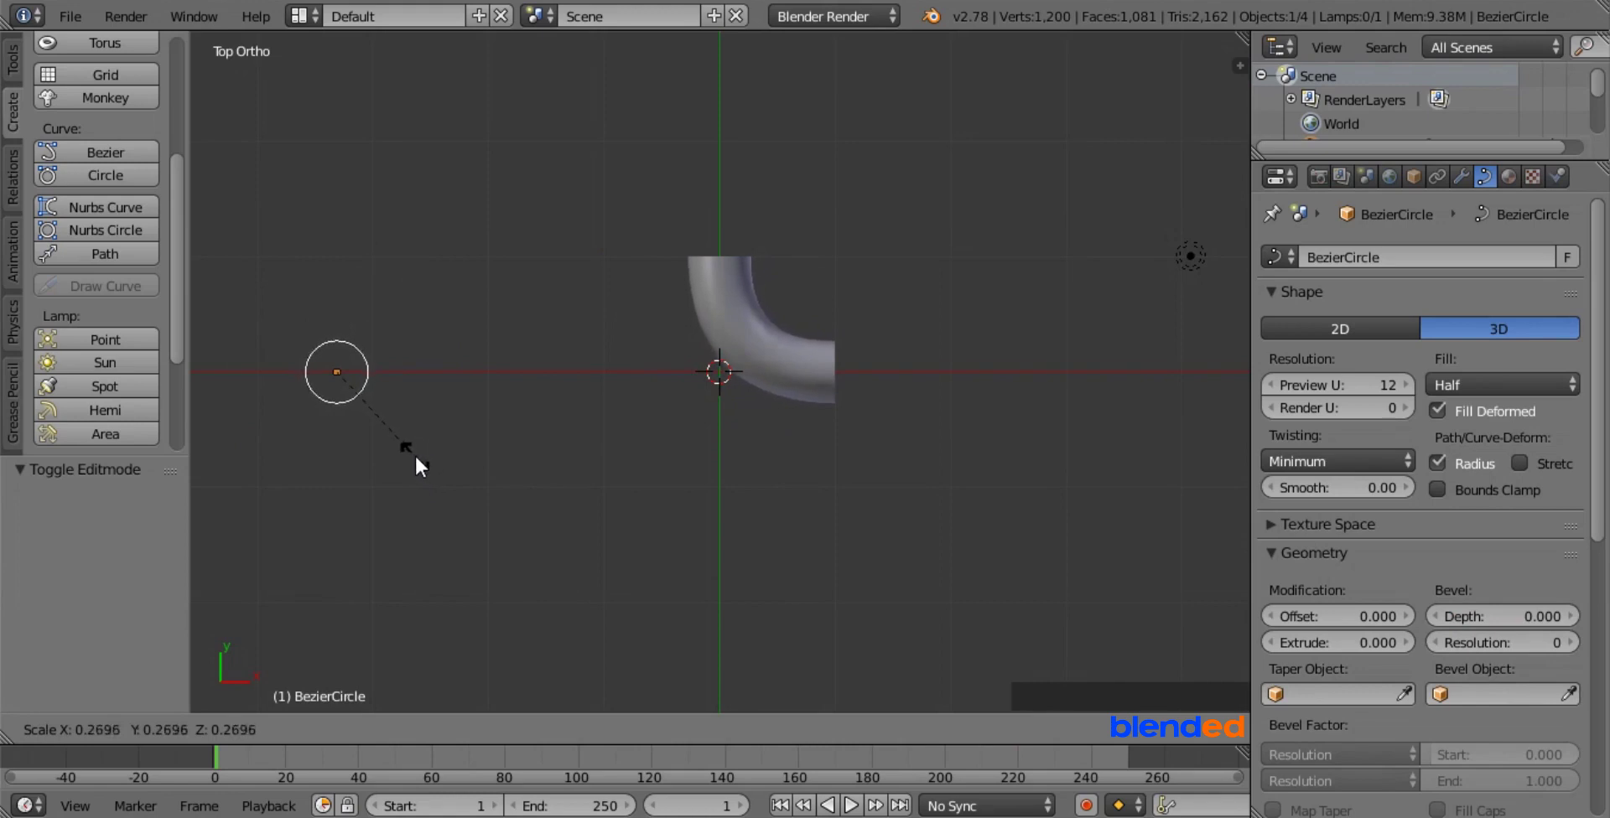
left_click(415, 458)
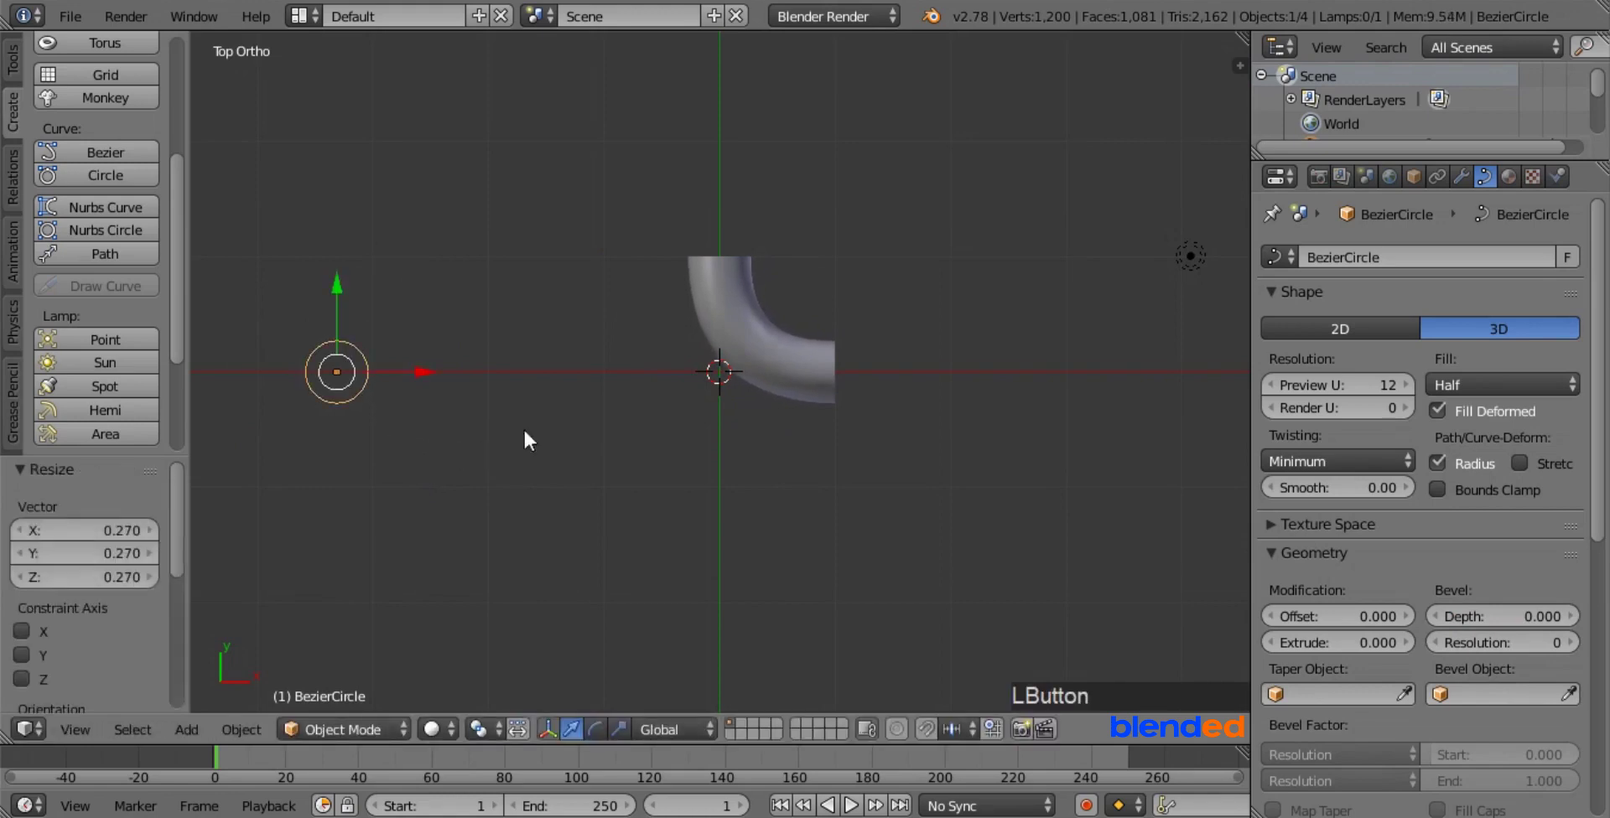
middle_click_drag(986, 460, 983, 421)
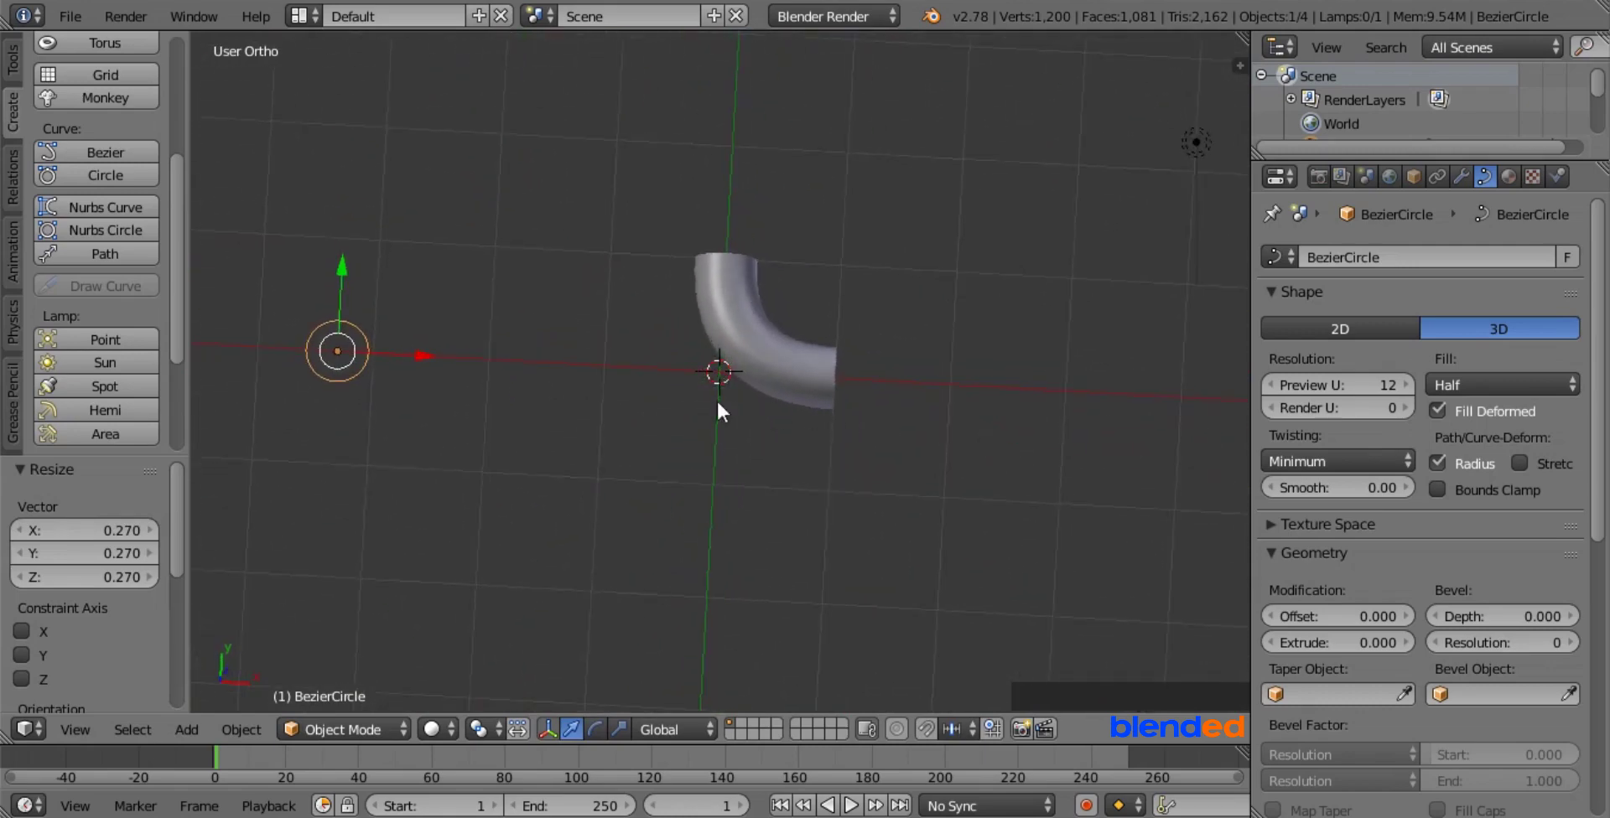
key("s")
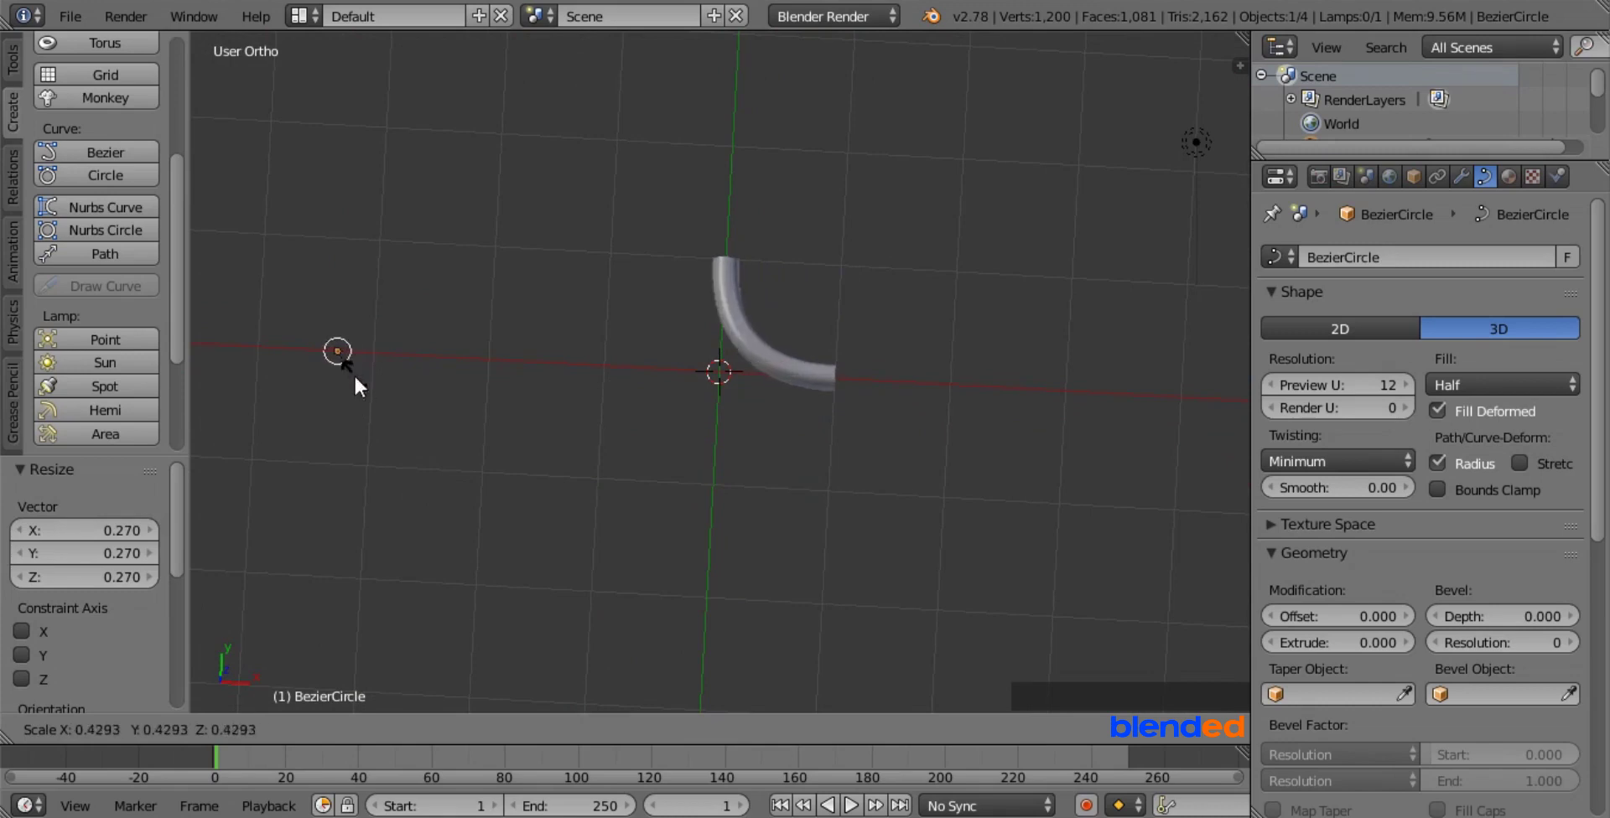
right_click(515, 394)
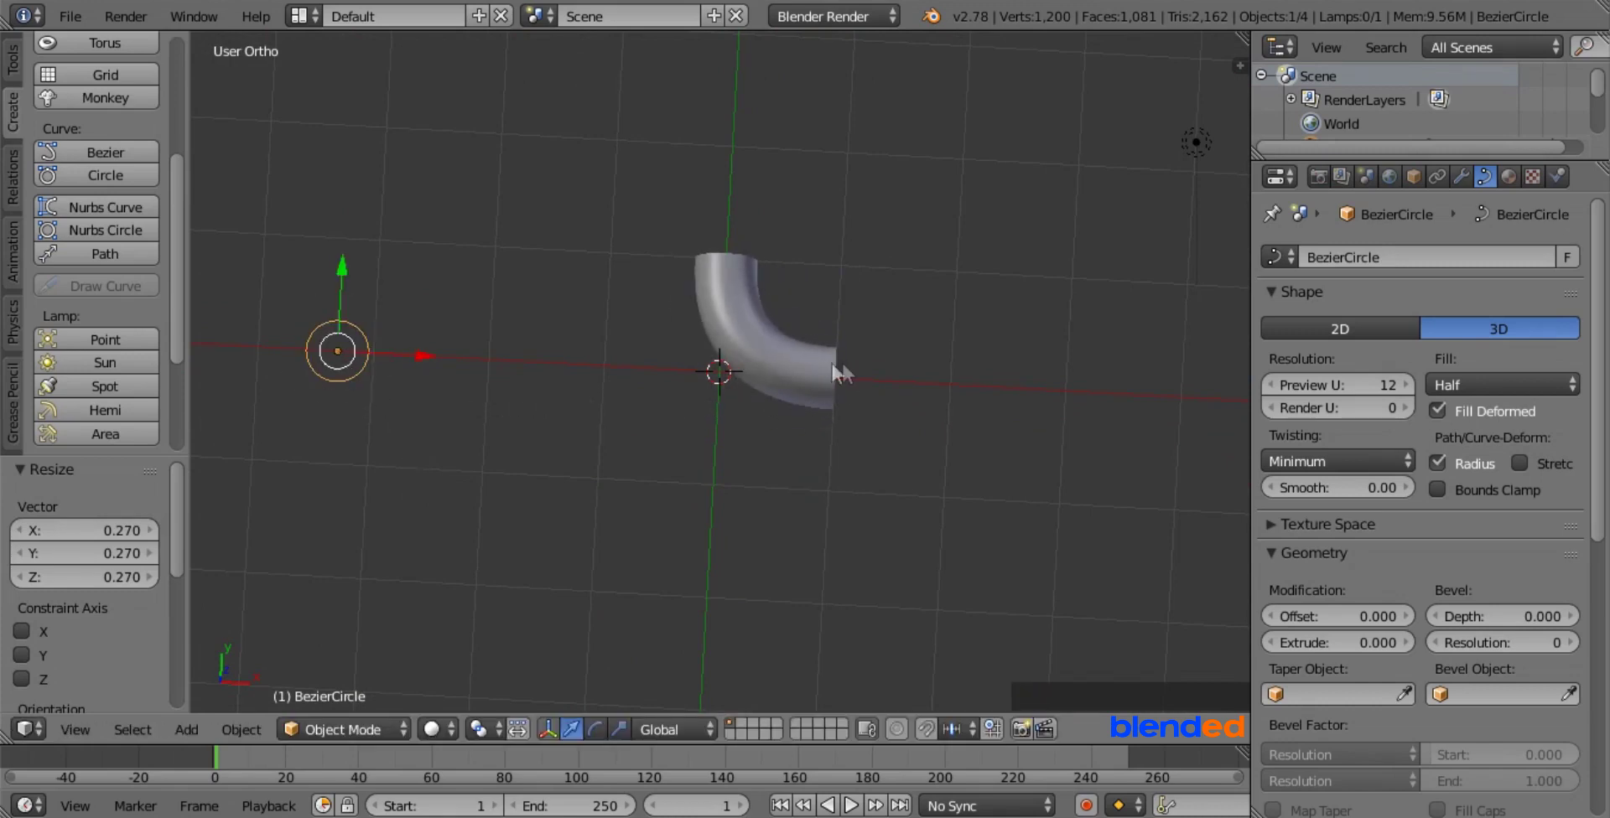
- Try to extend the pipe by extruding the path's positive X end vertex three times in different directions
right_click(809, 361)
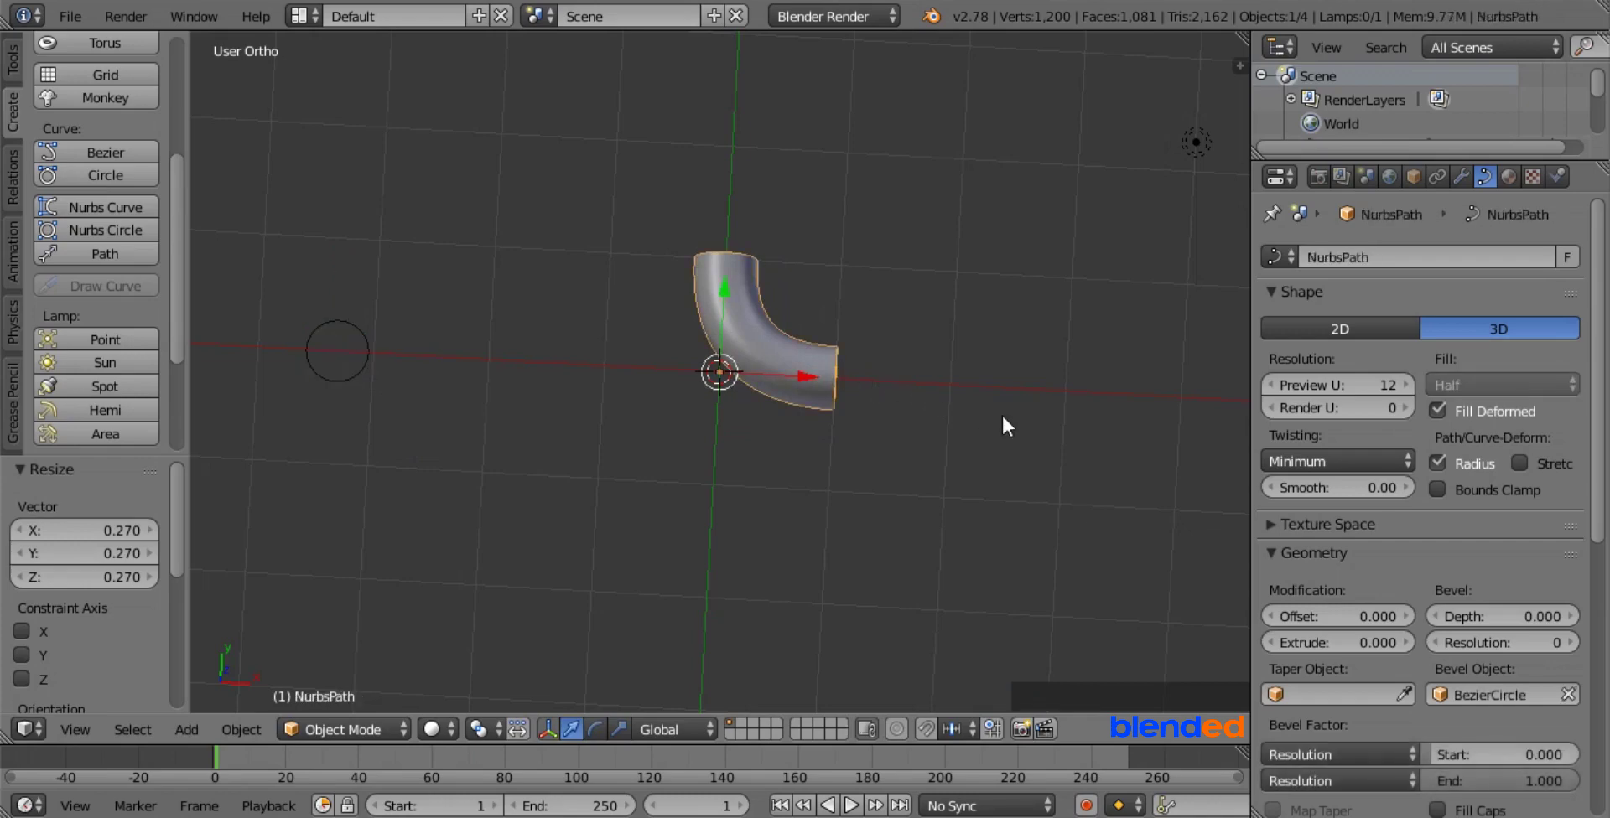
key("Tab")
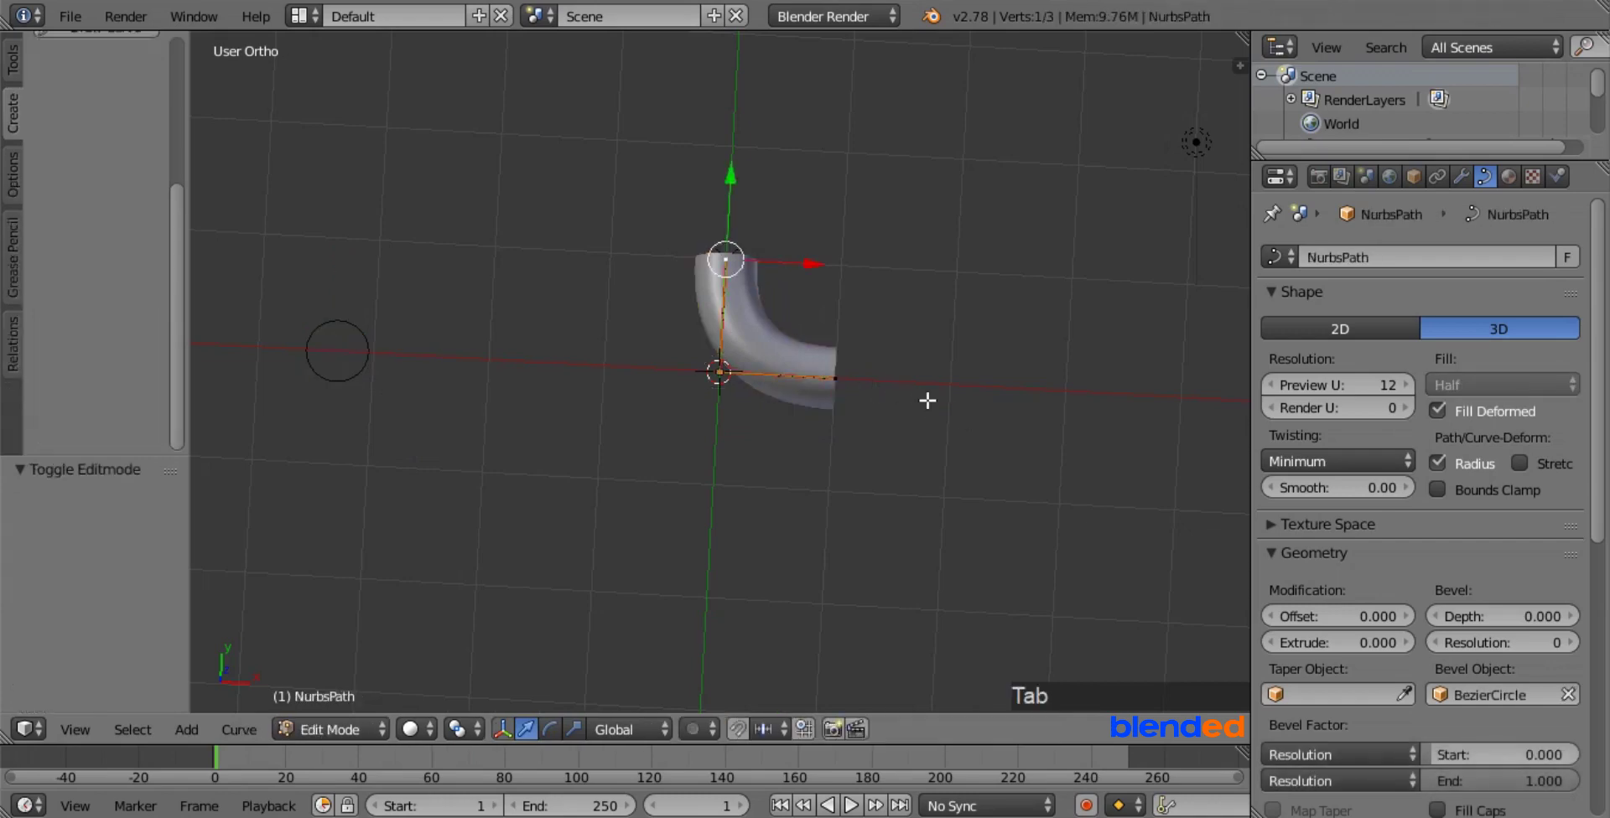
right_click(834, 377)
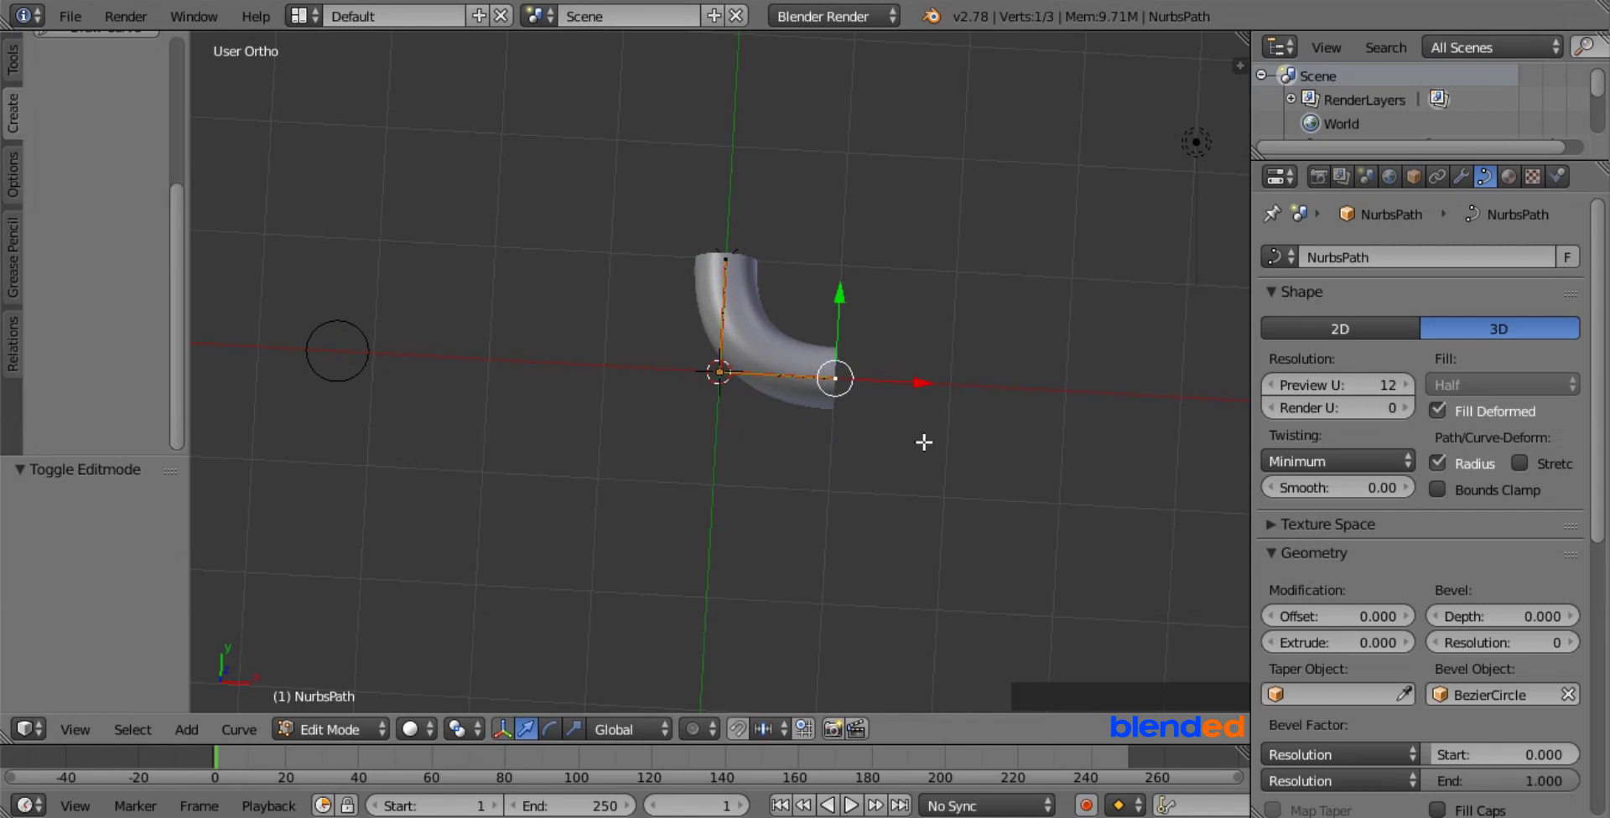
key("e")
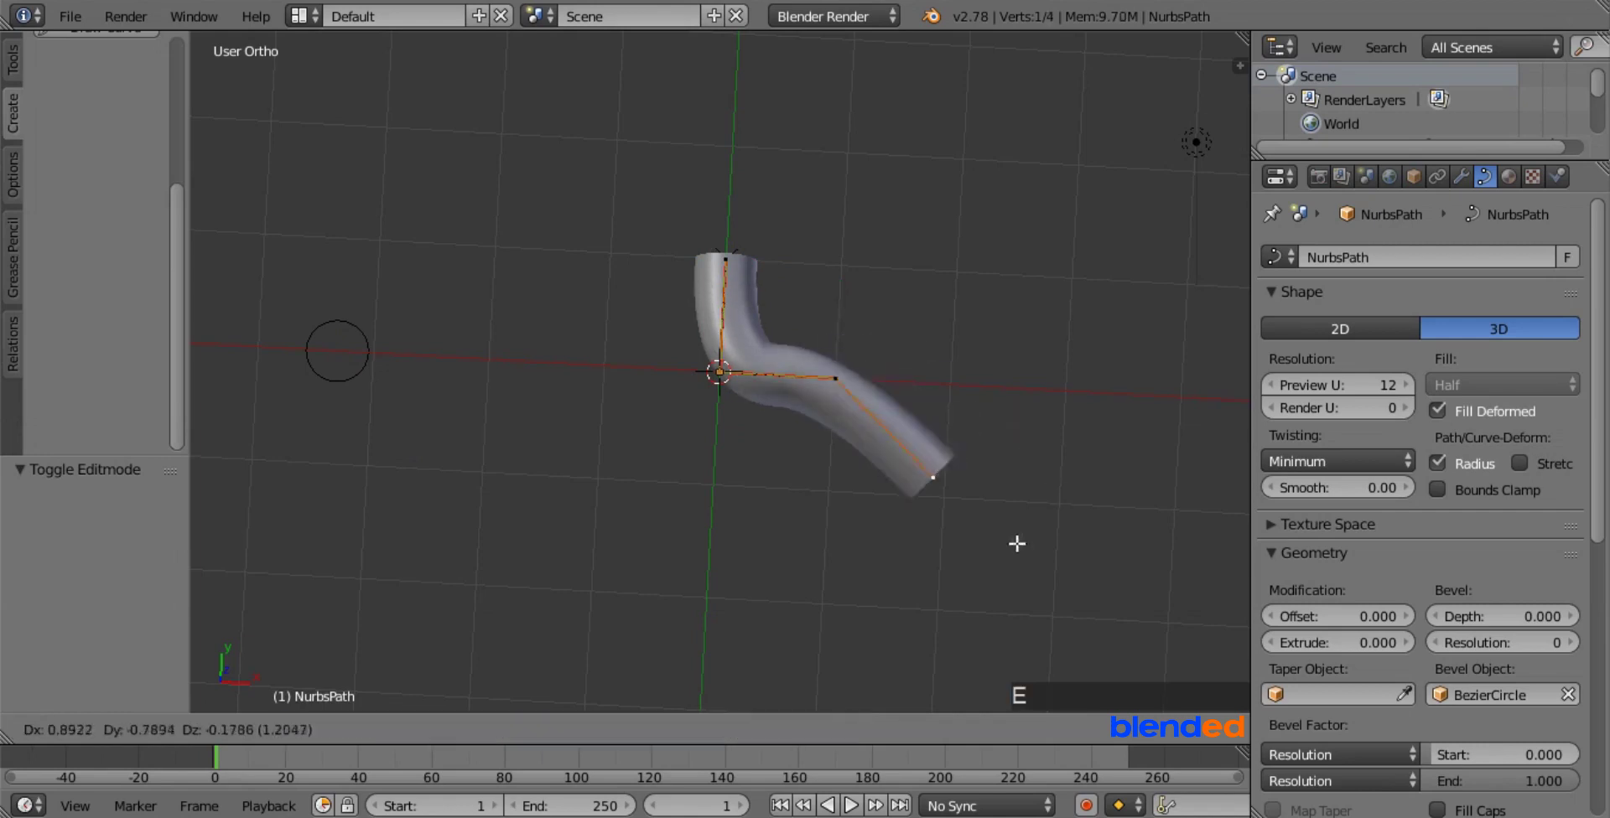
left_click(954, 560)
key("e")
left_click(1143, 417)
key("e")
left_click(1189, 226)
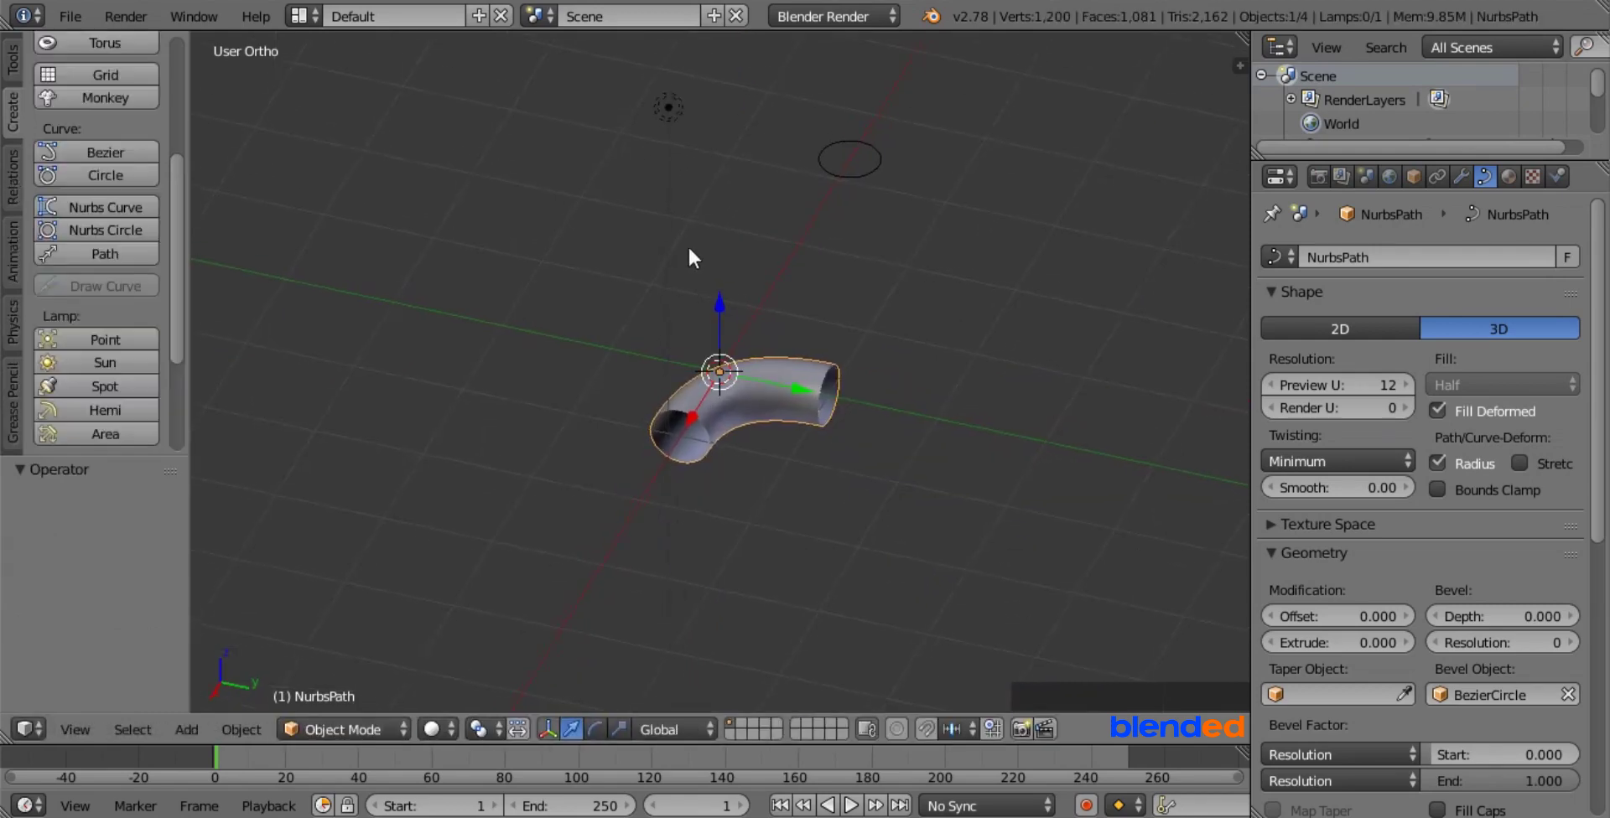
middle_click_drag(688, 245, 978, 439)
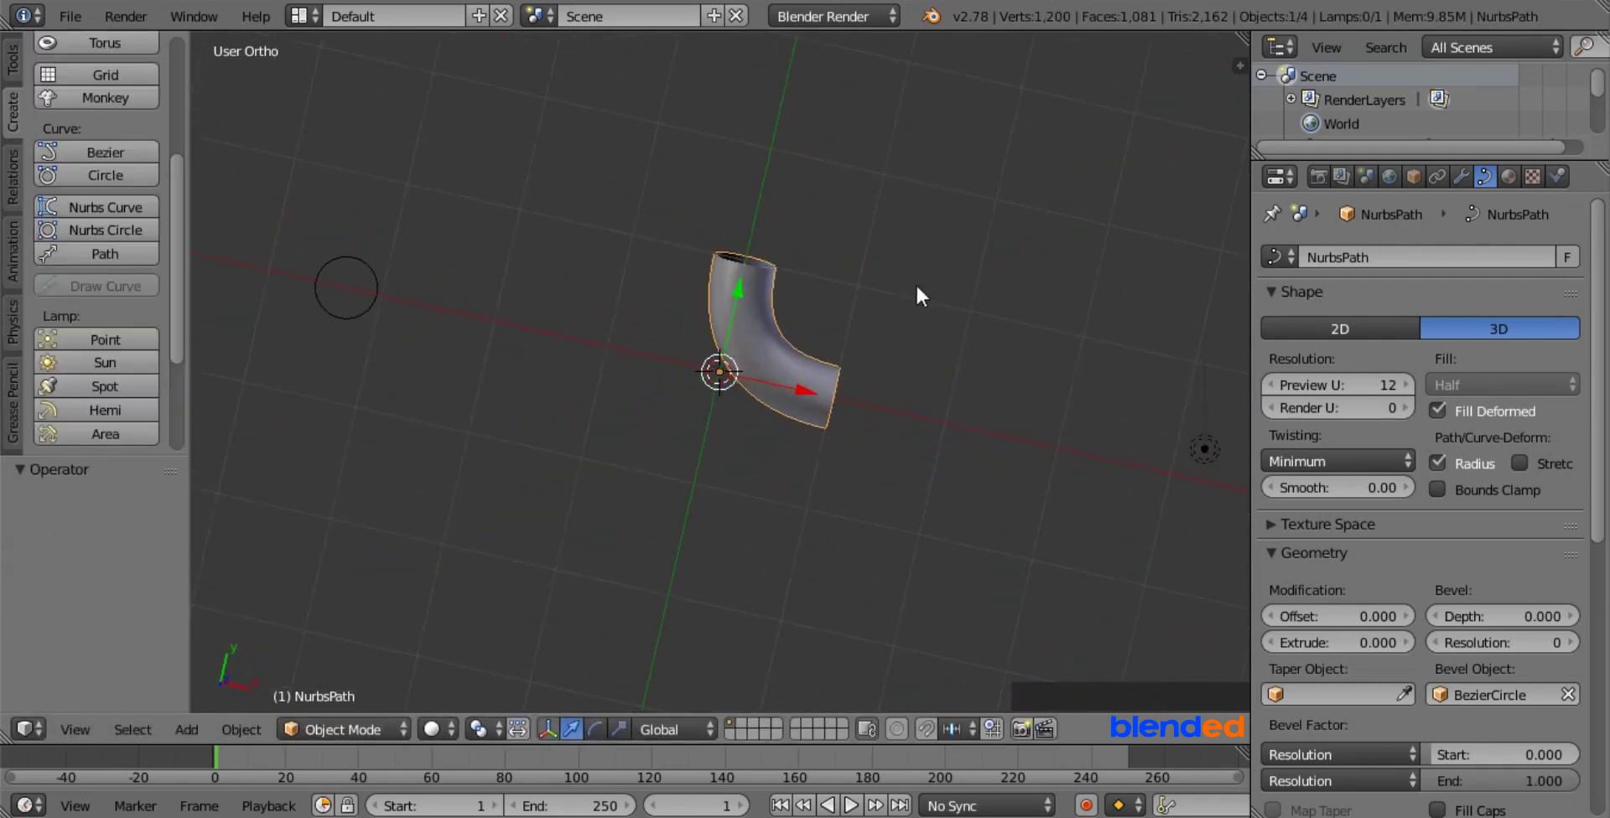
scroll(914, 285, "up", 4)
middle_click_drag(912, 281, 693, 662)
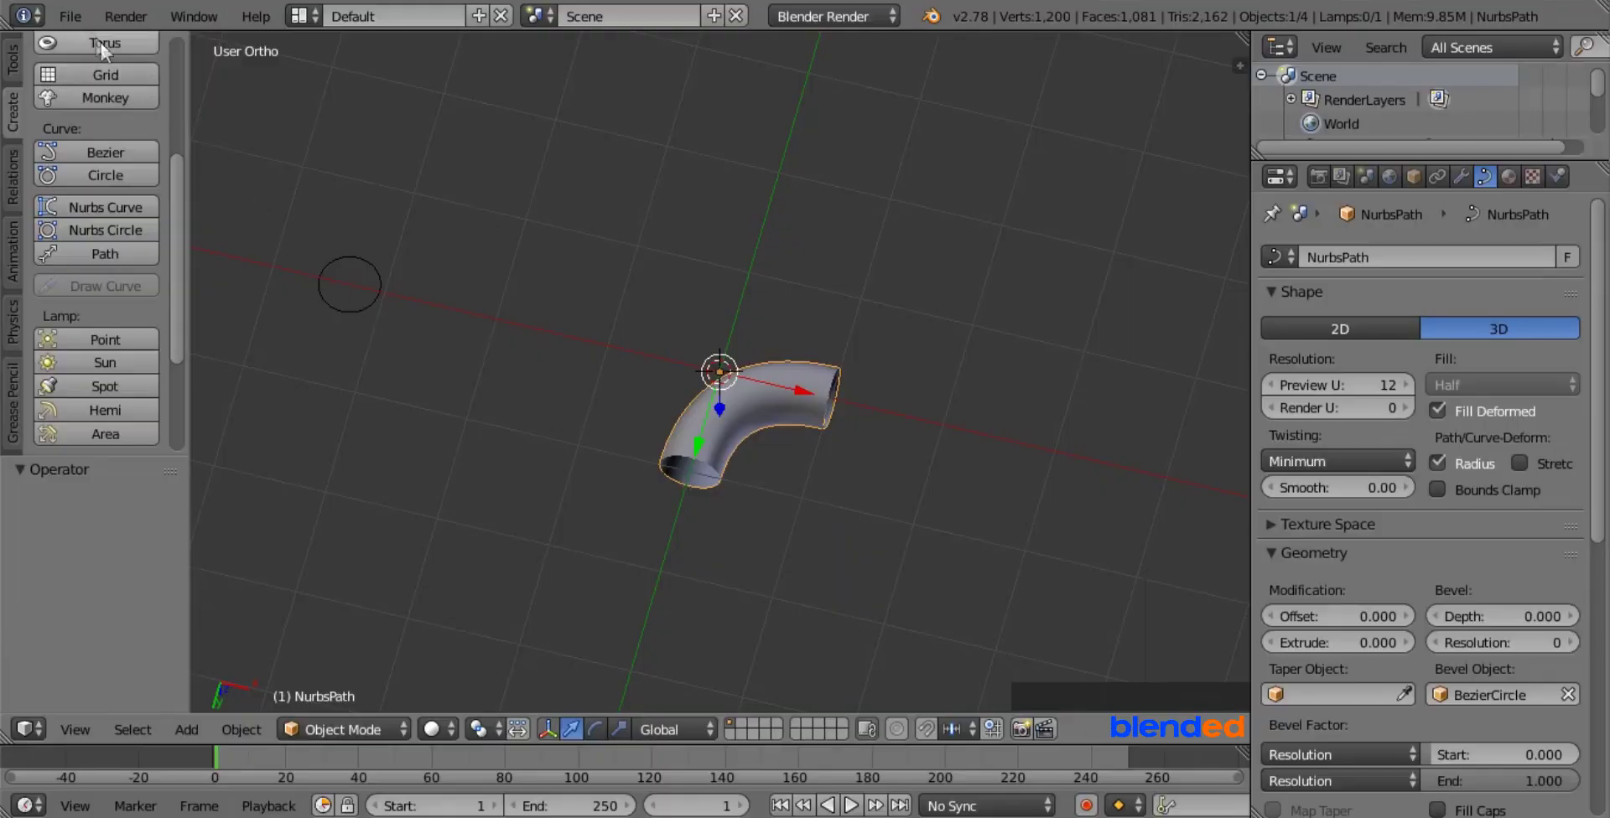
- Reload the start-up file for a new scene and delete the default cube
left_click(72, 13)
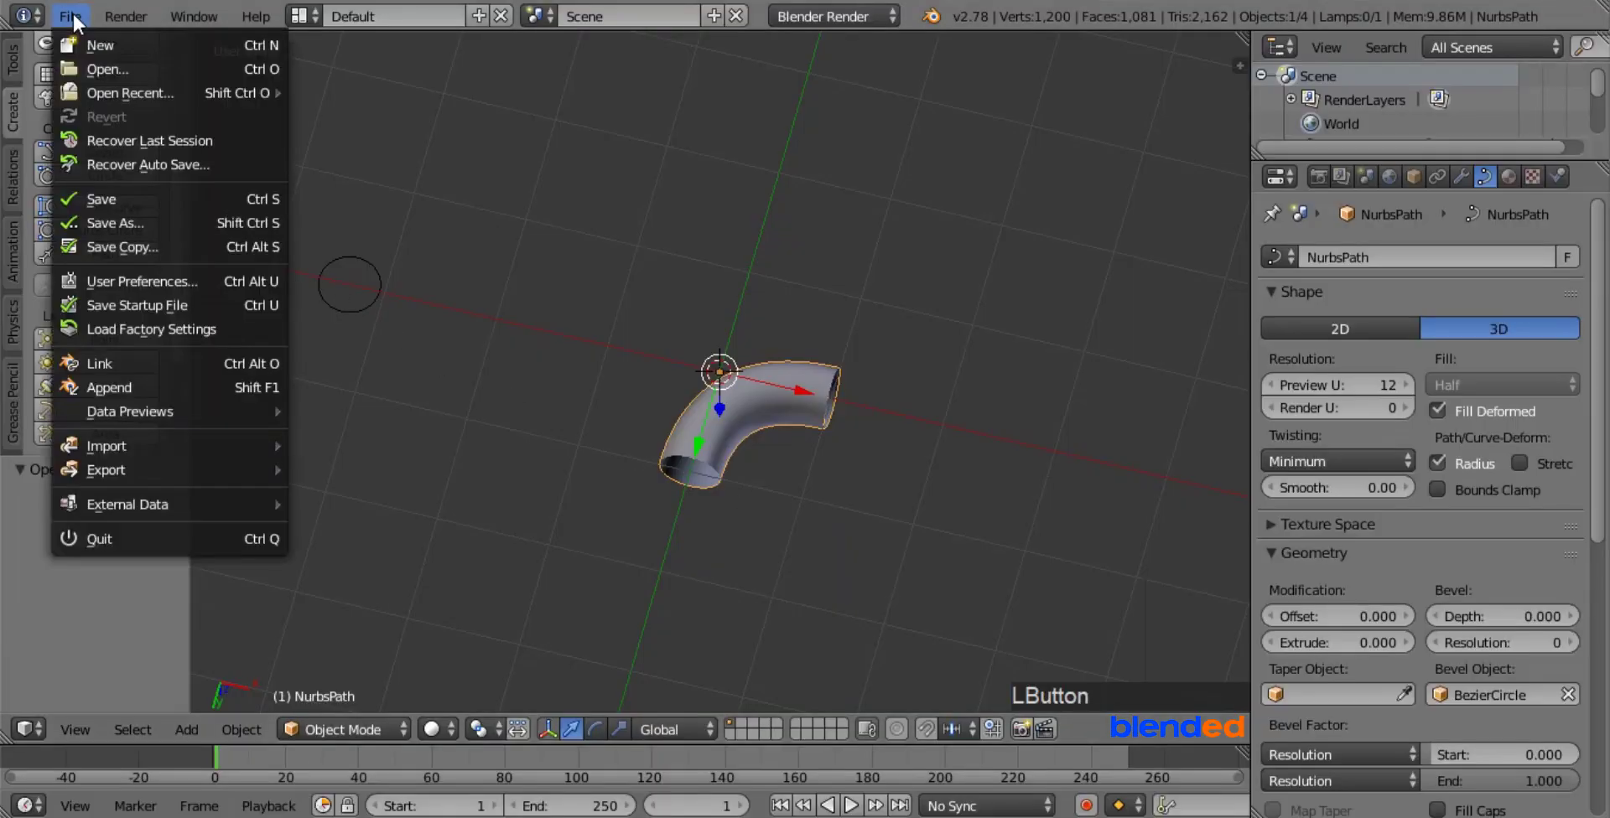
left_click(93, 43)
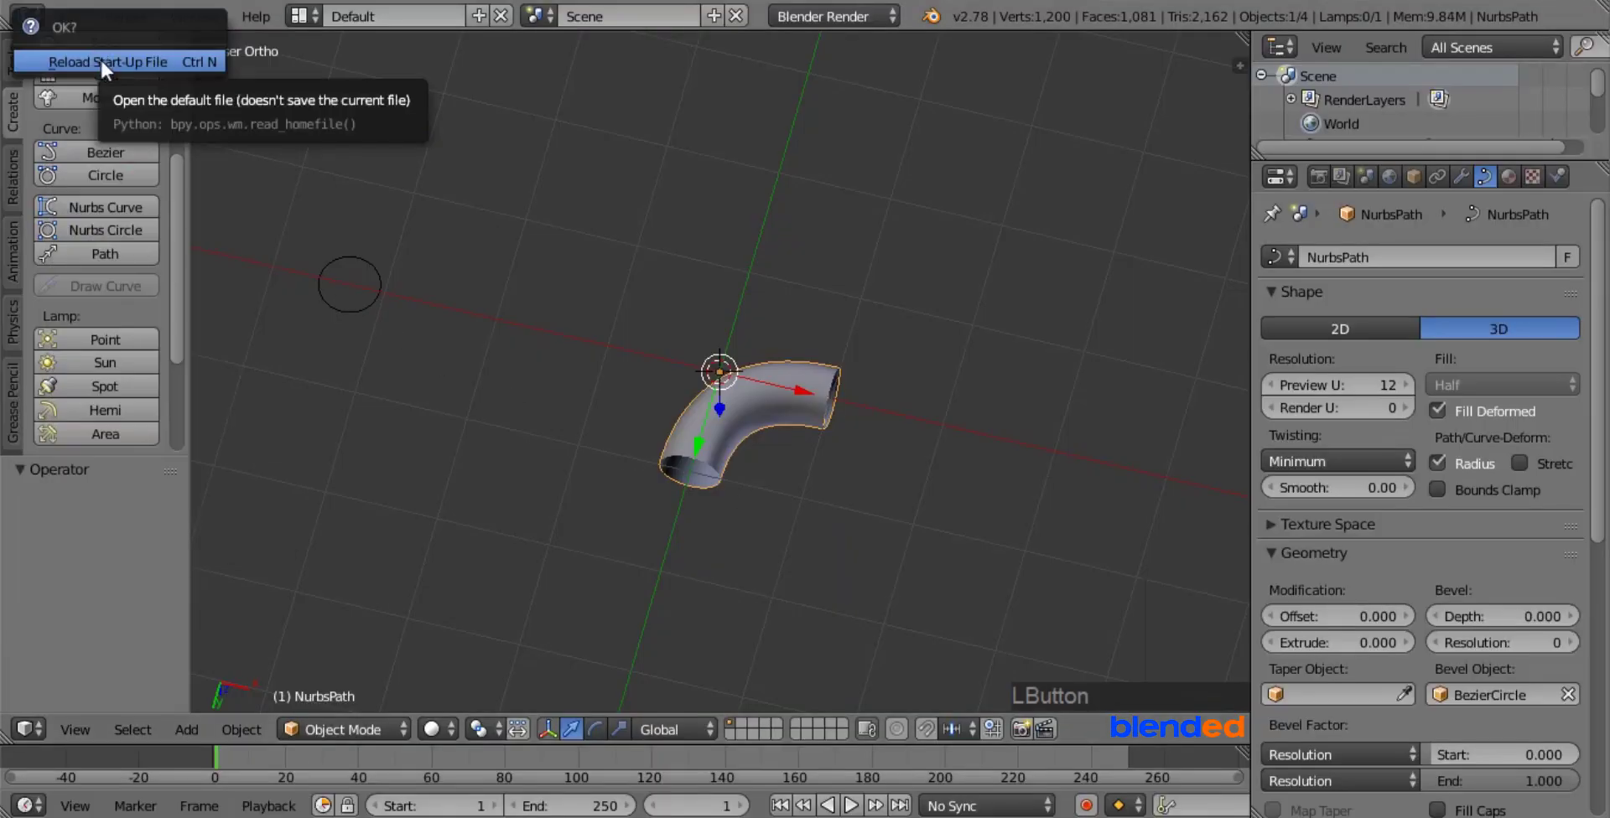
left_click(103, 60)
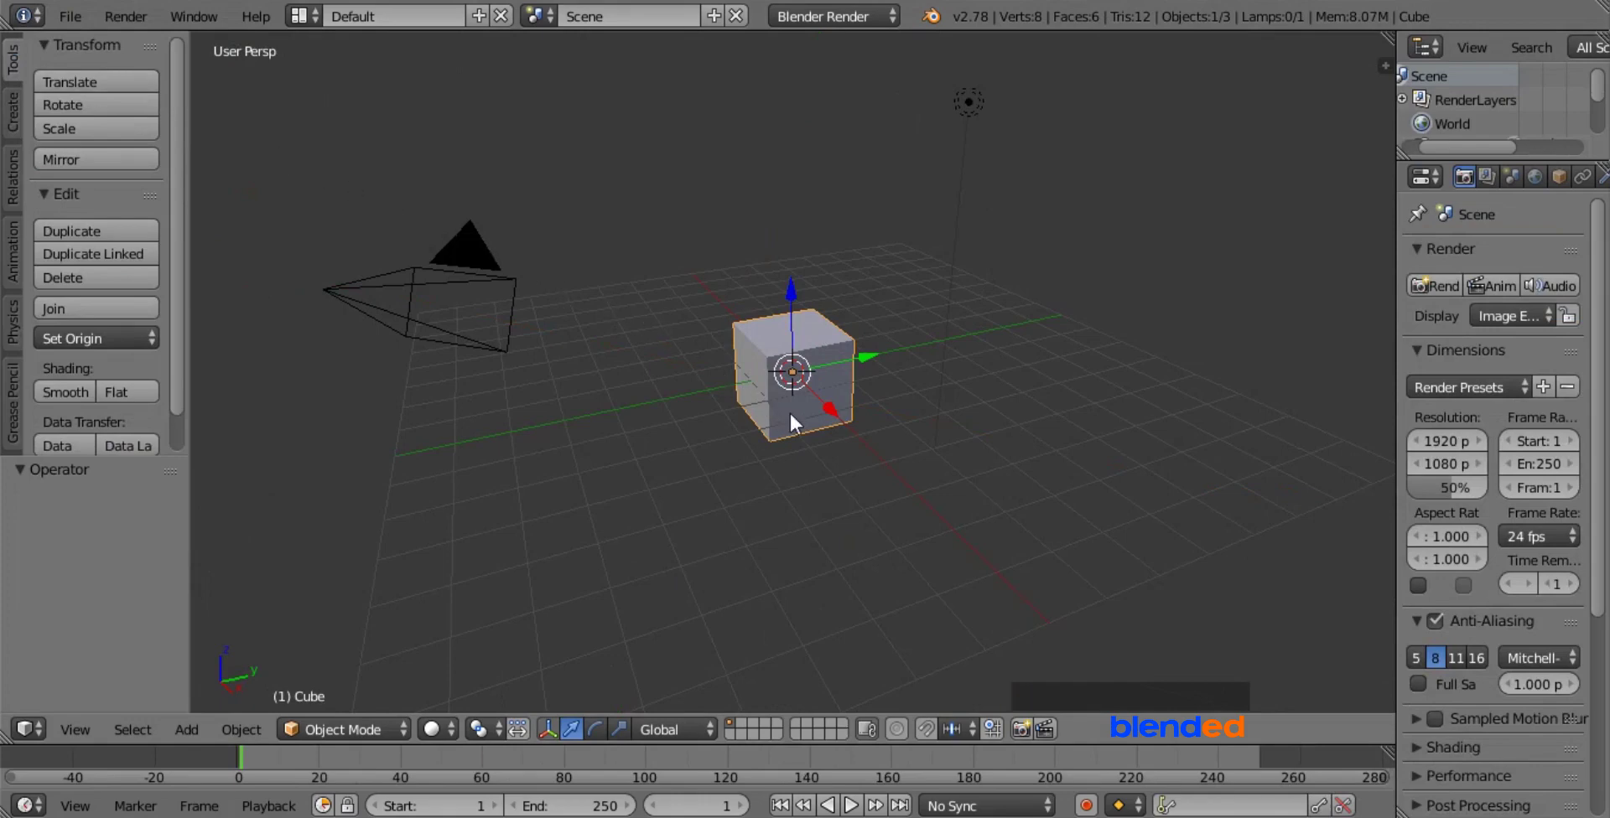
key("x")
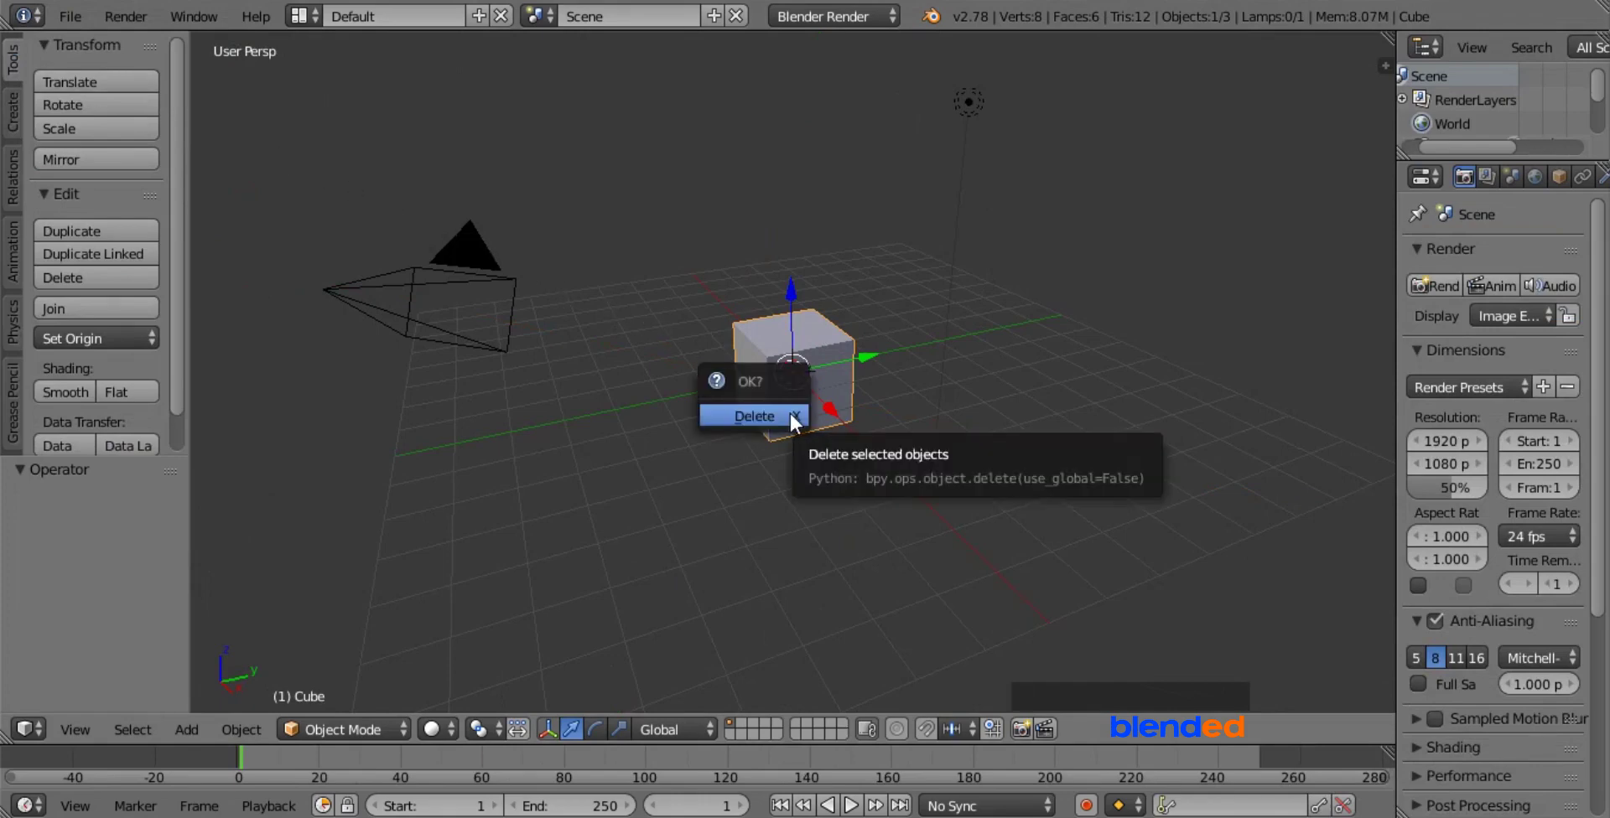
key("Return")
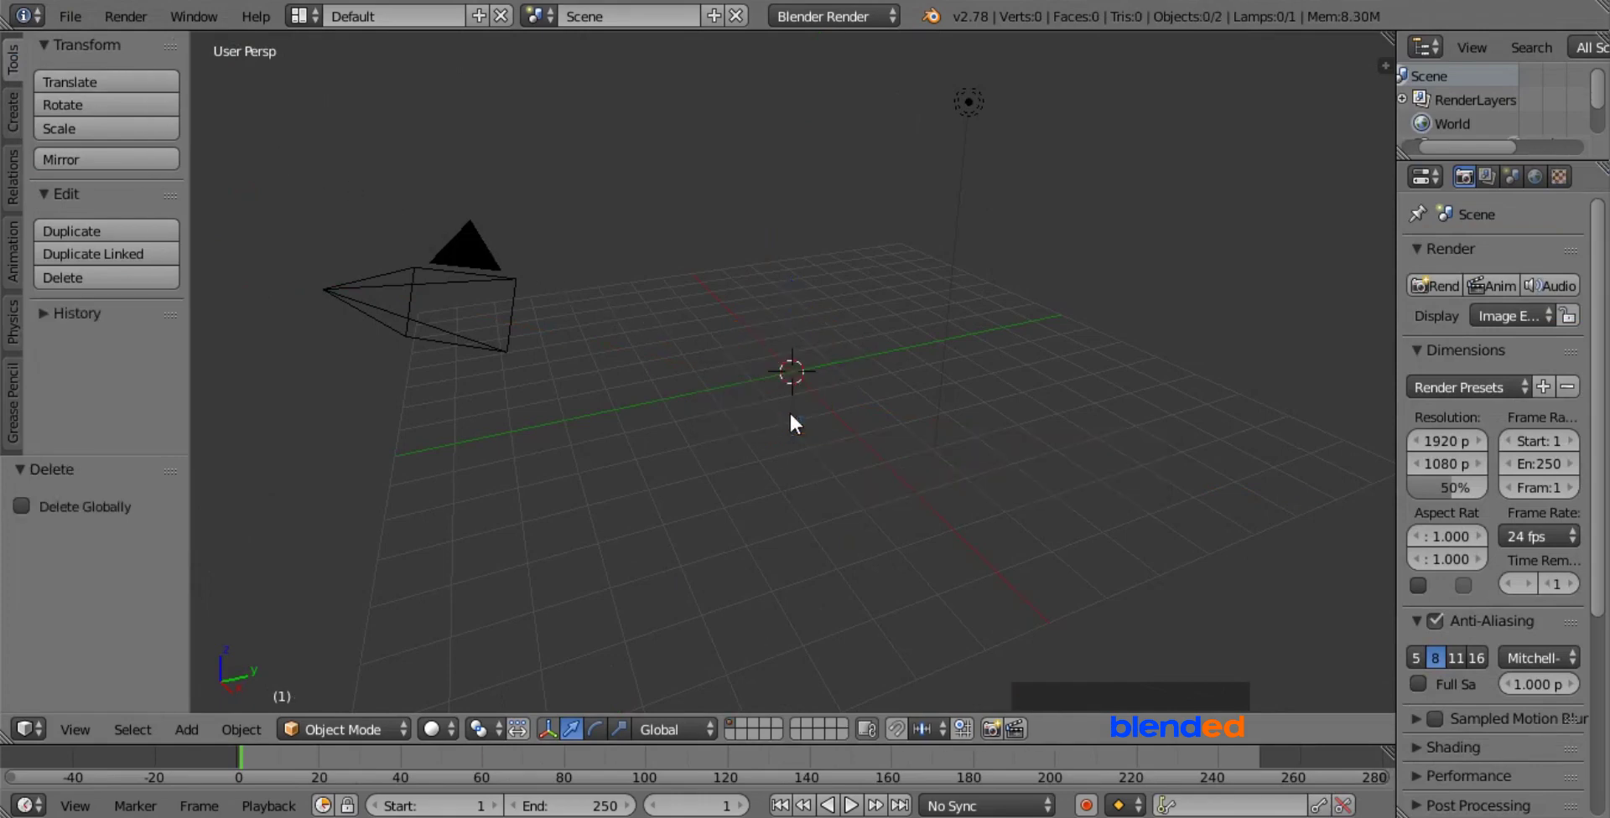
- Add a mesh circle at the origin and rotate it 90° about the X axis
left_click(14, 113)
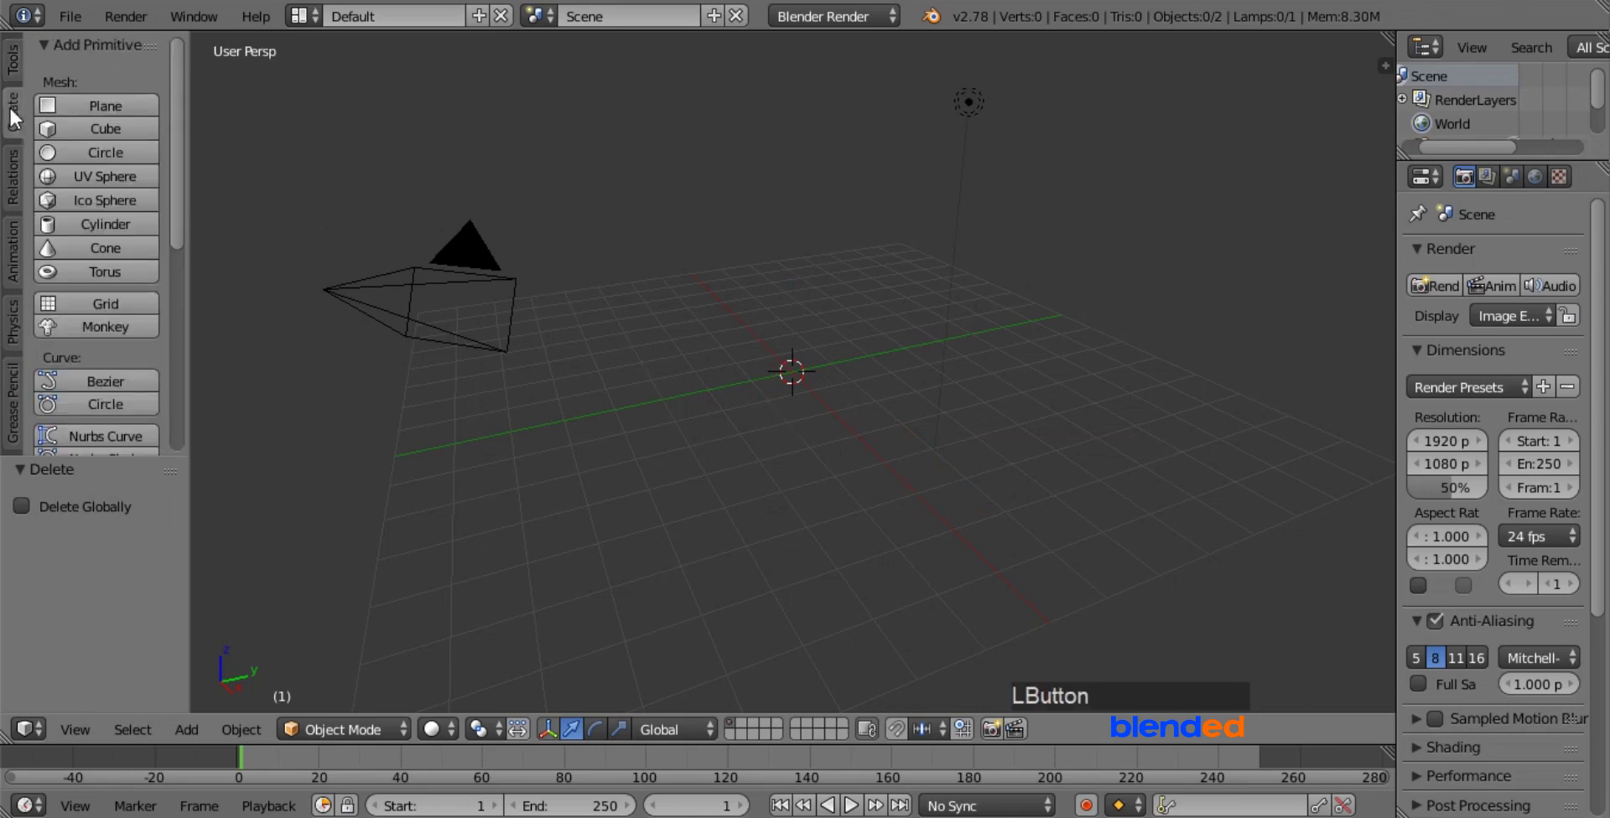
left_click(77, 152)
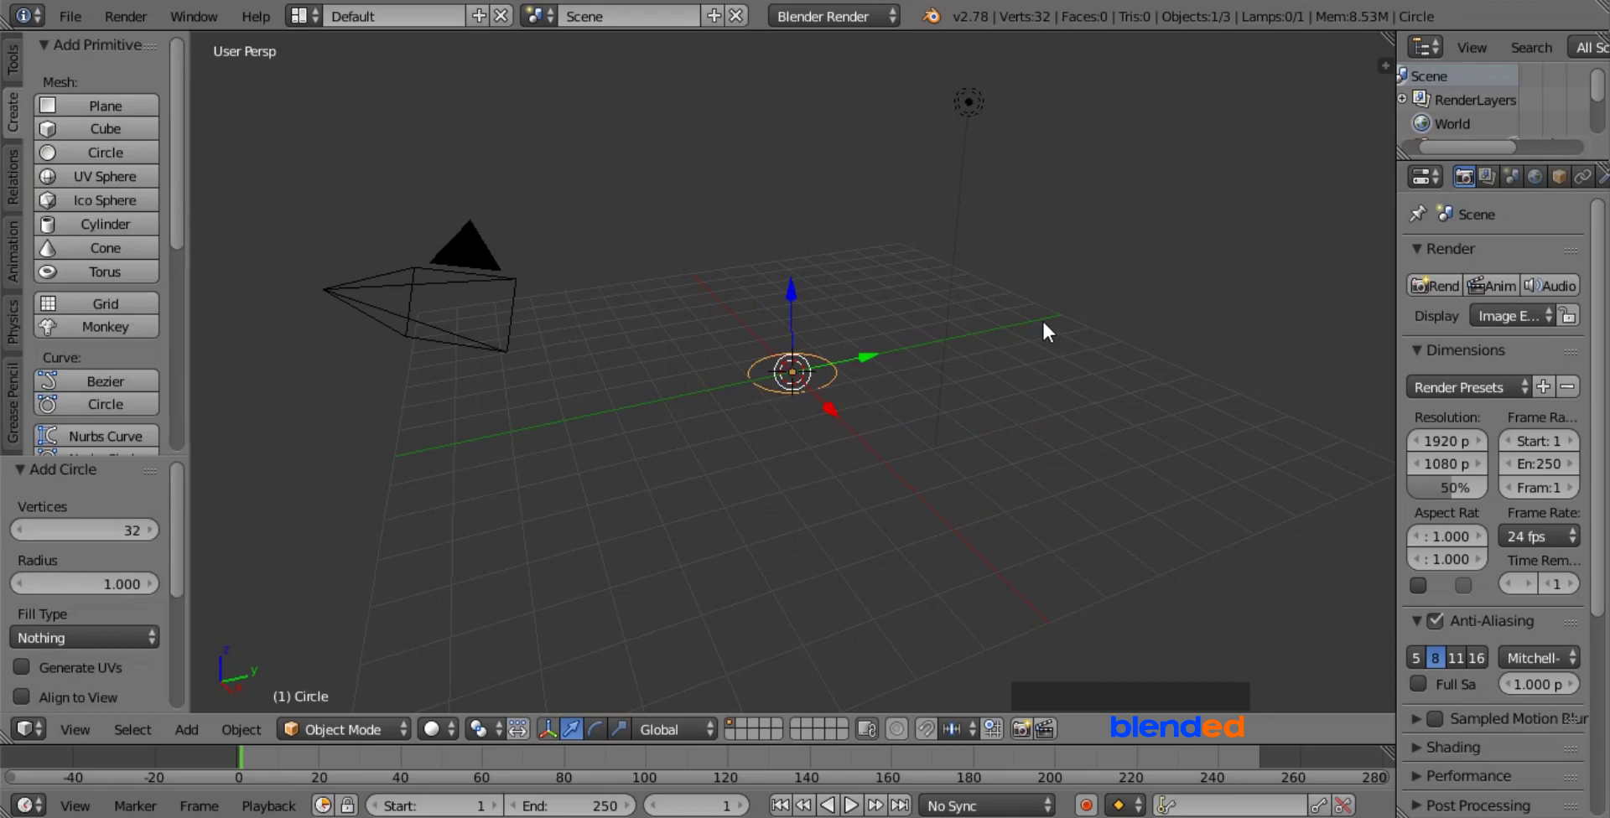
key("r")
key("x")
key("KP_9")
key("KP_0")
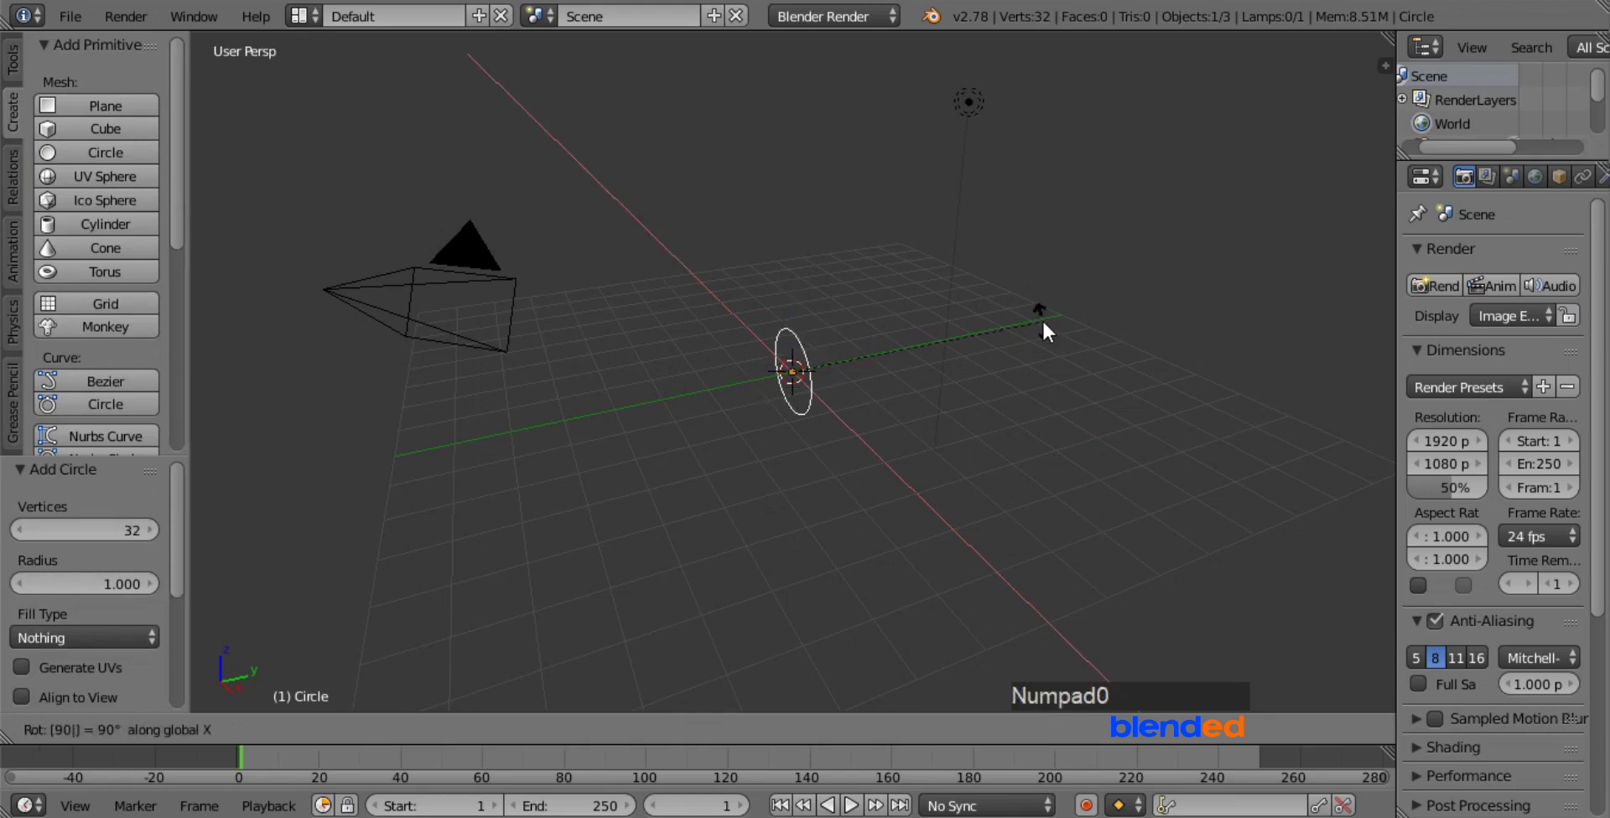
key("Return")
- Scale the upright mesh circle uniformly by 0.5
key("s")
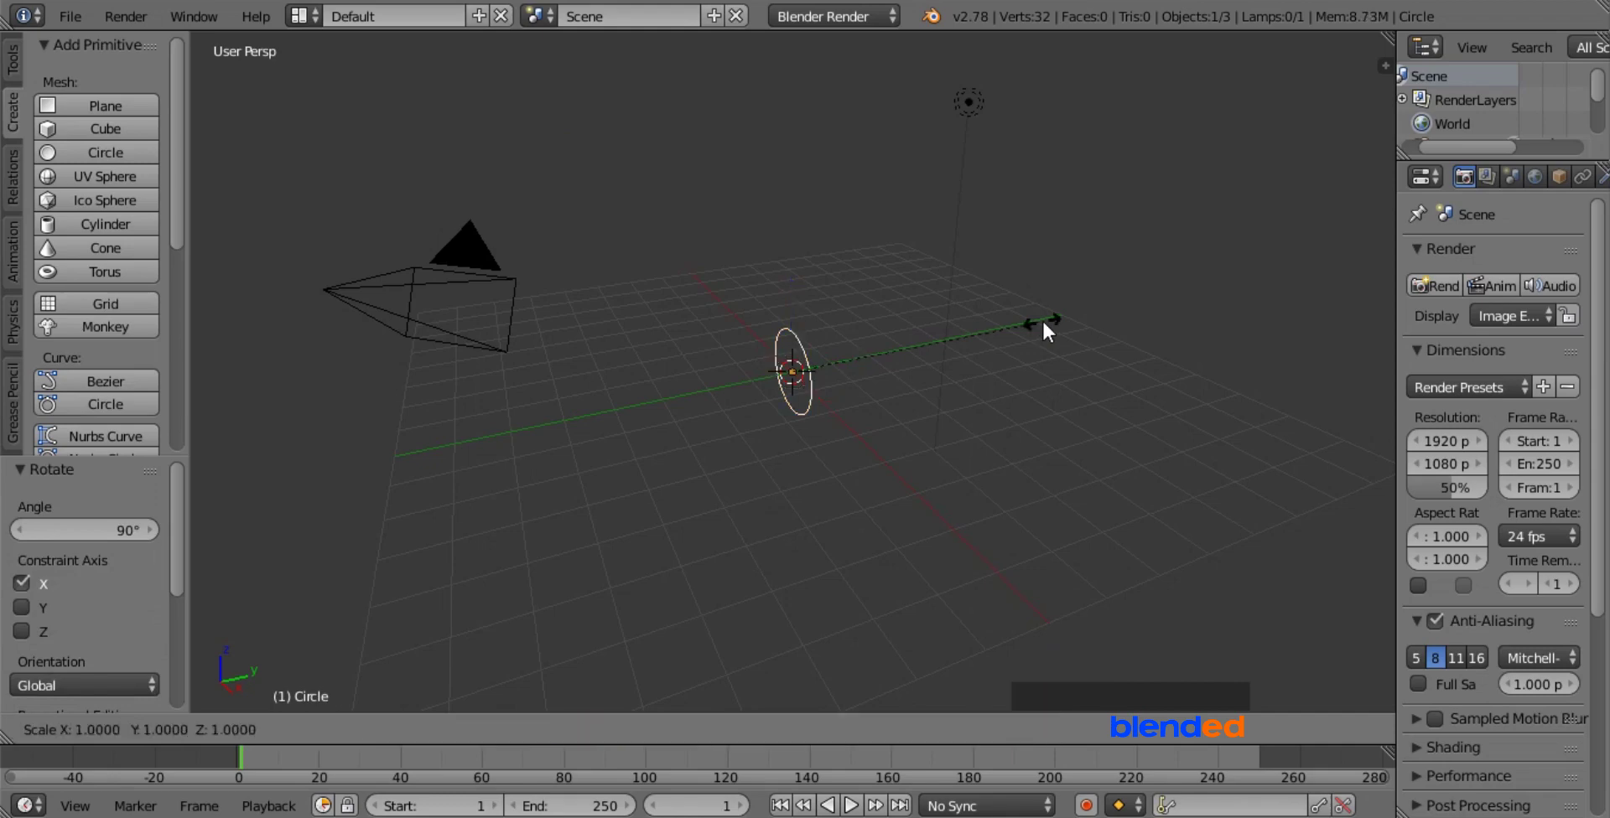
key("KP_Decimal")
key("KP_5")
key("Return")
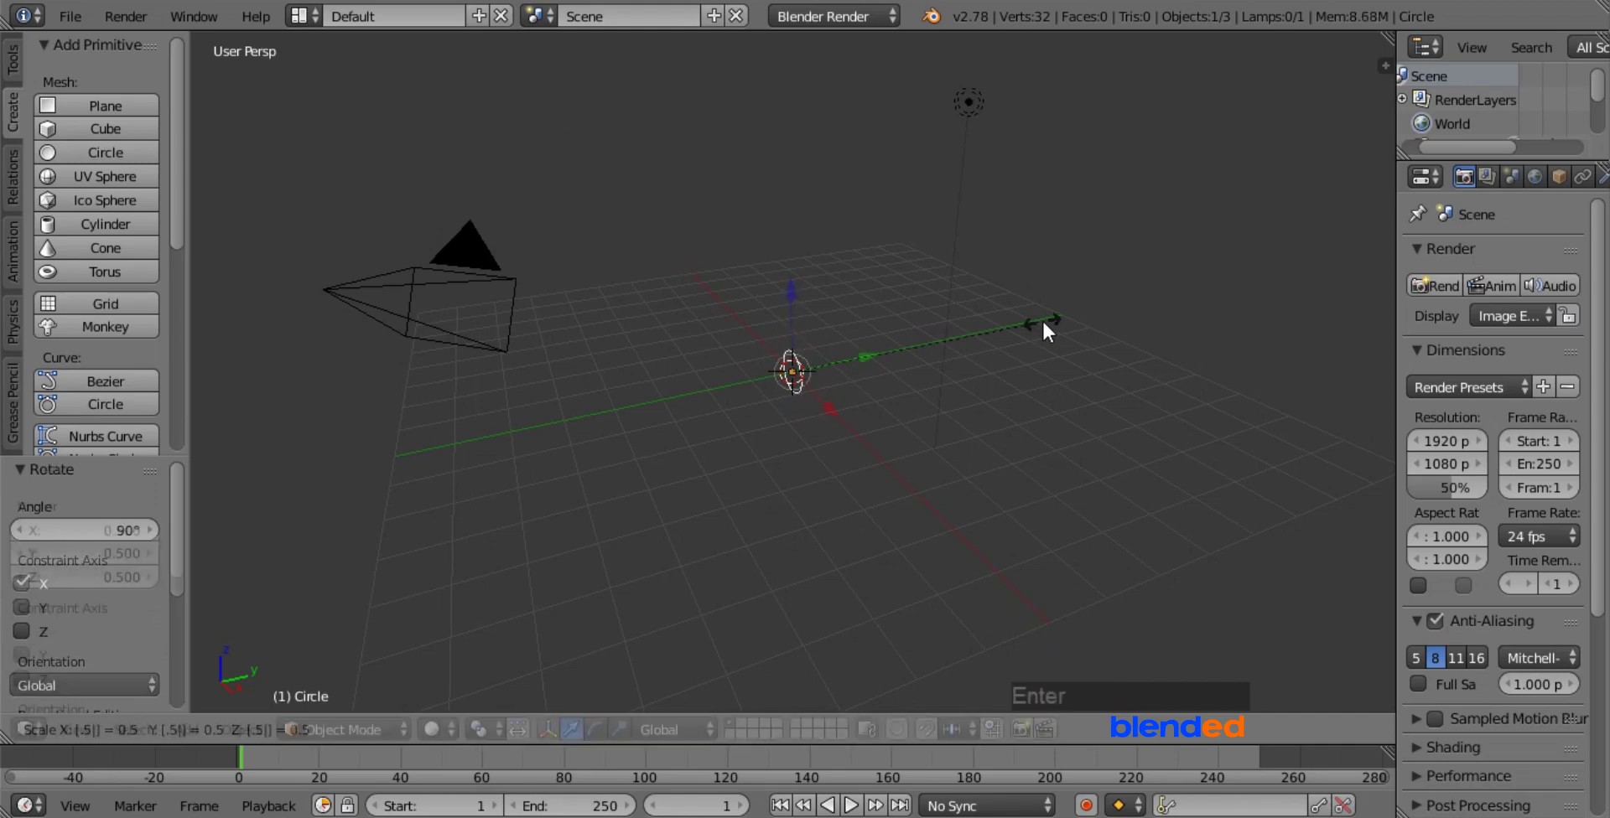
middle_click_drag(650, 315, 826, 407)
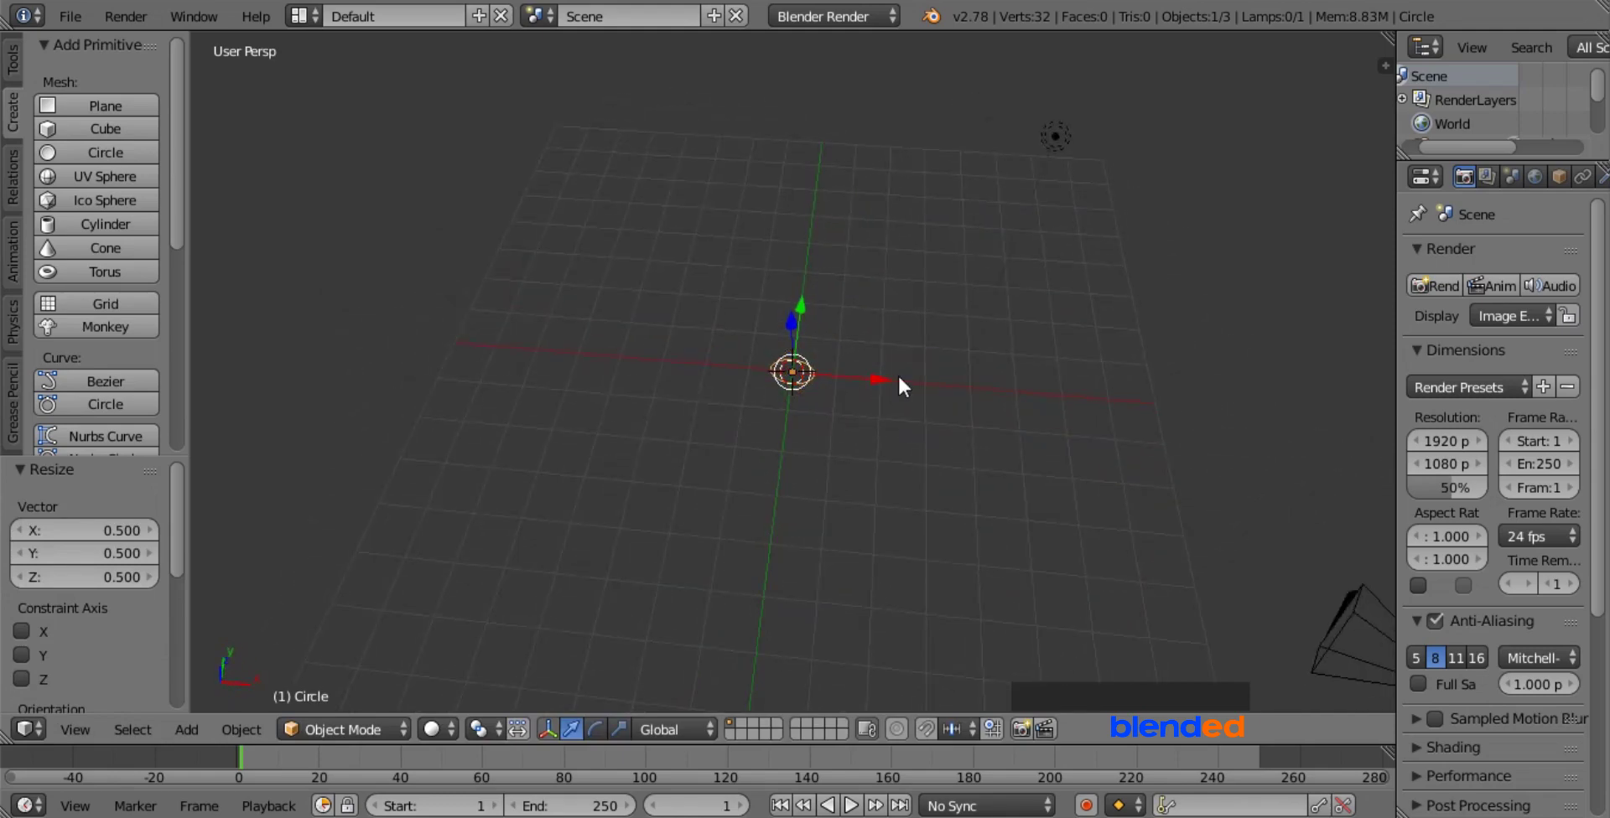
- Move all vertices of the mesh circle about 1.96 units along the positive X axis in Edit Mode, away from the object origin
scroll(897, 374, "up", 5)
key("Tab")
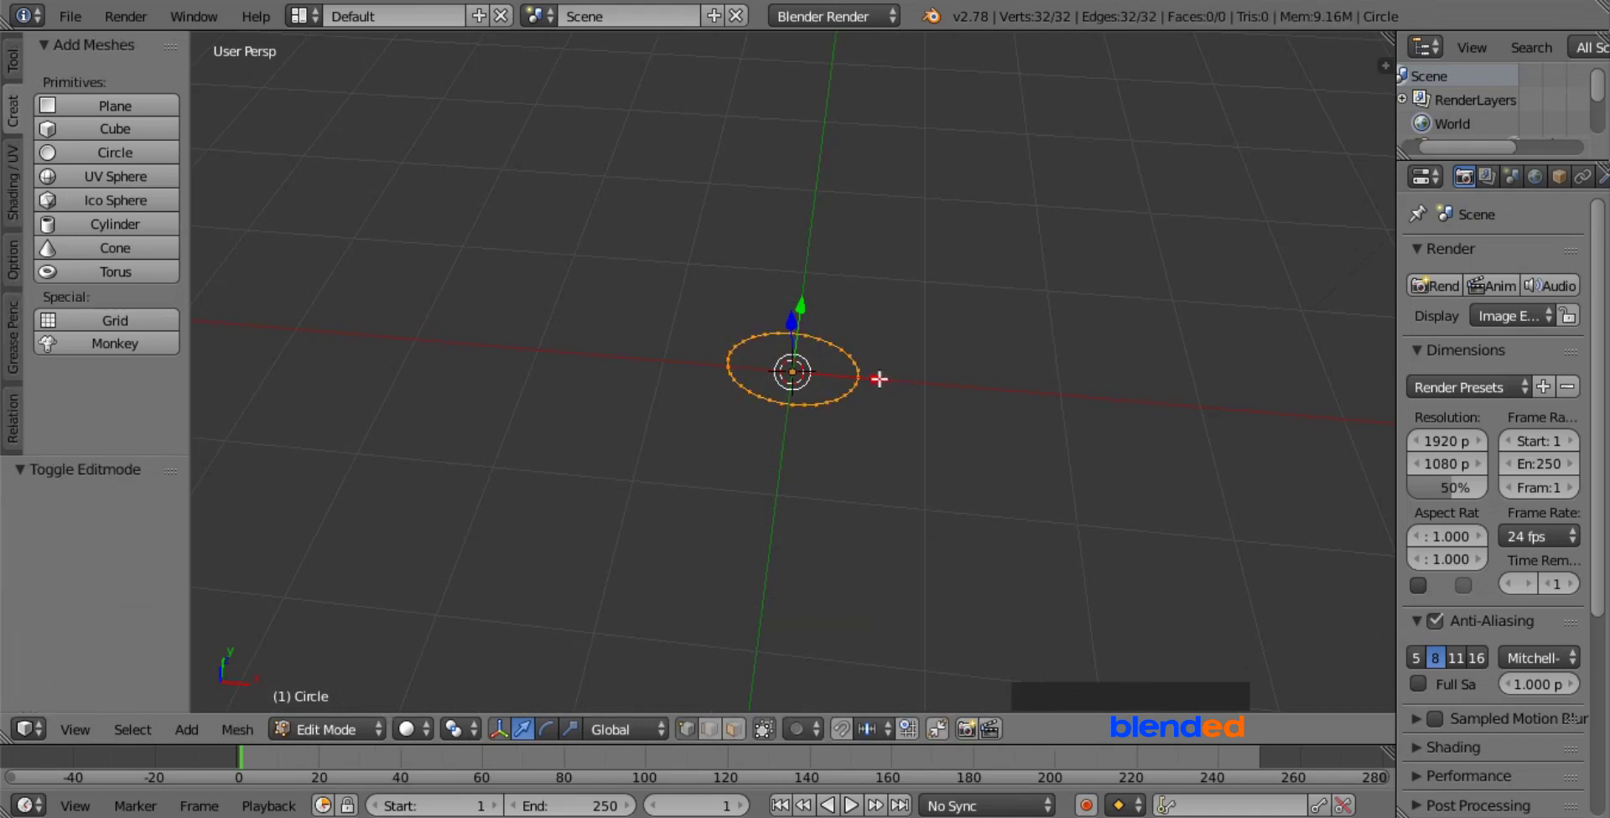
left_click_drag(877, 379, 1142, 385)
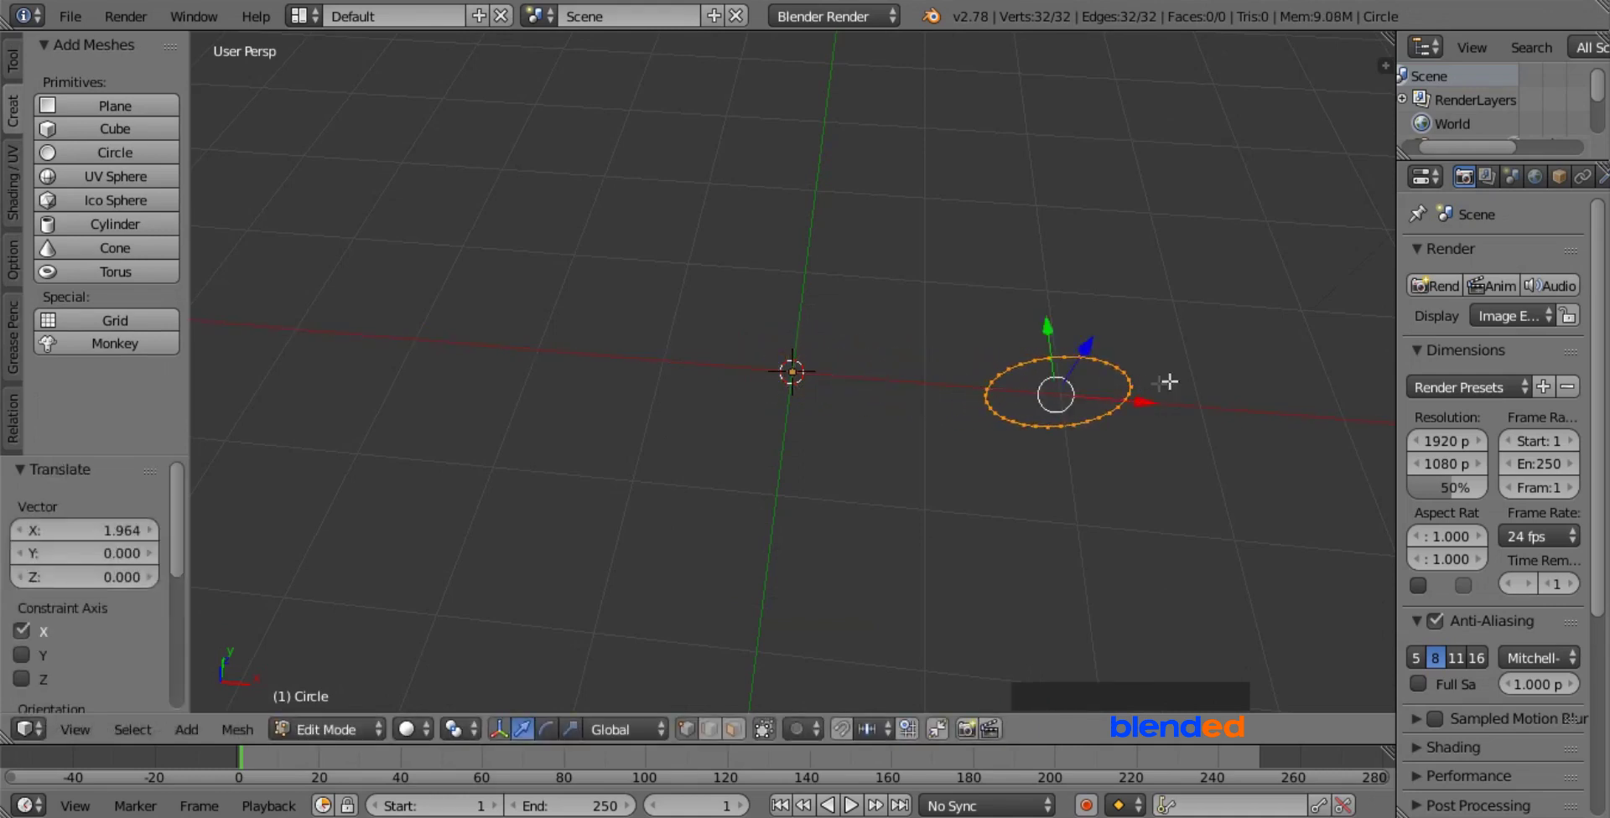
- Add a Screw modifier to the circle and set its axis to Y
left_click_drag(1398, 310, 1248, 304)
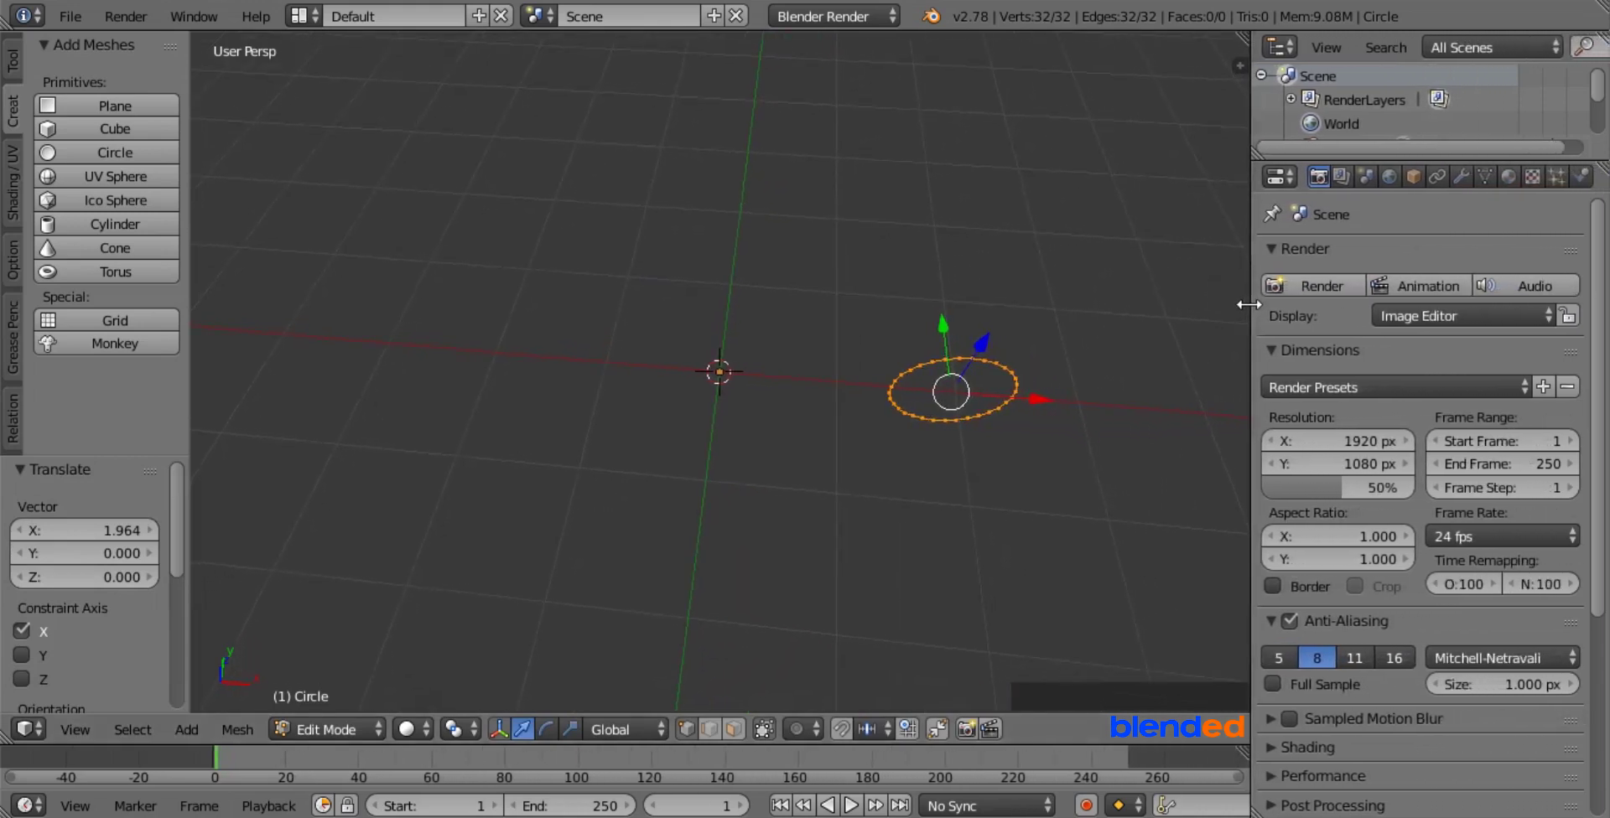
left_click(1458, 176)
left_click(1404, 252)
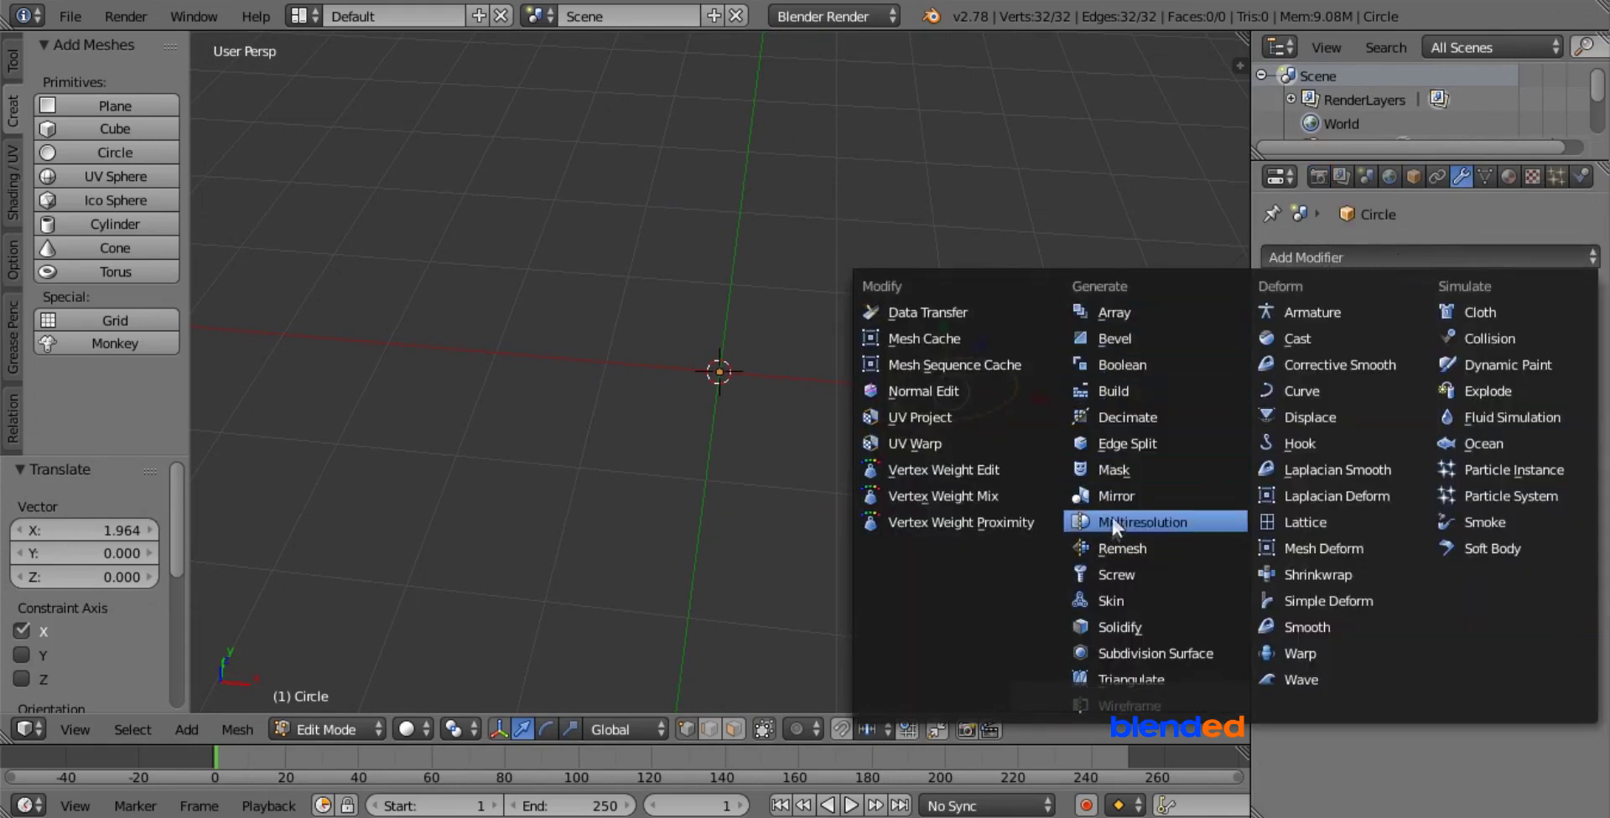
left_click(1114, 575)
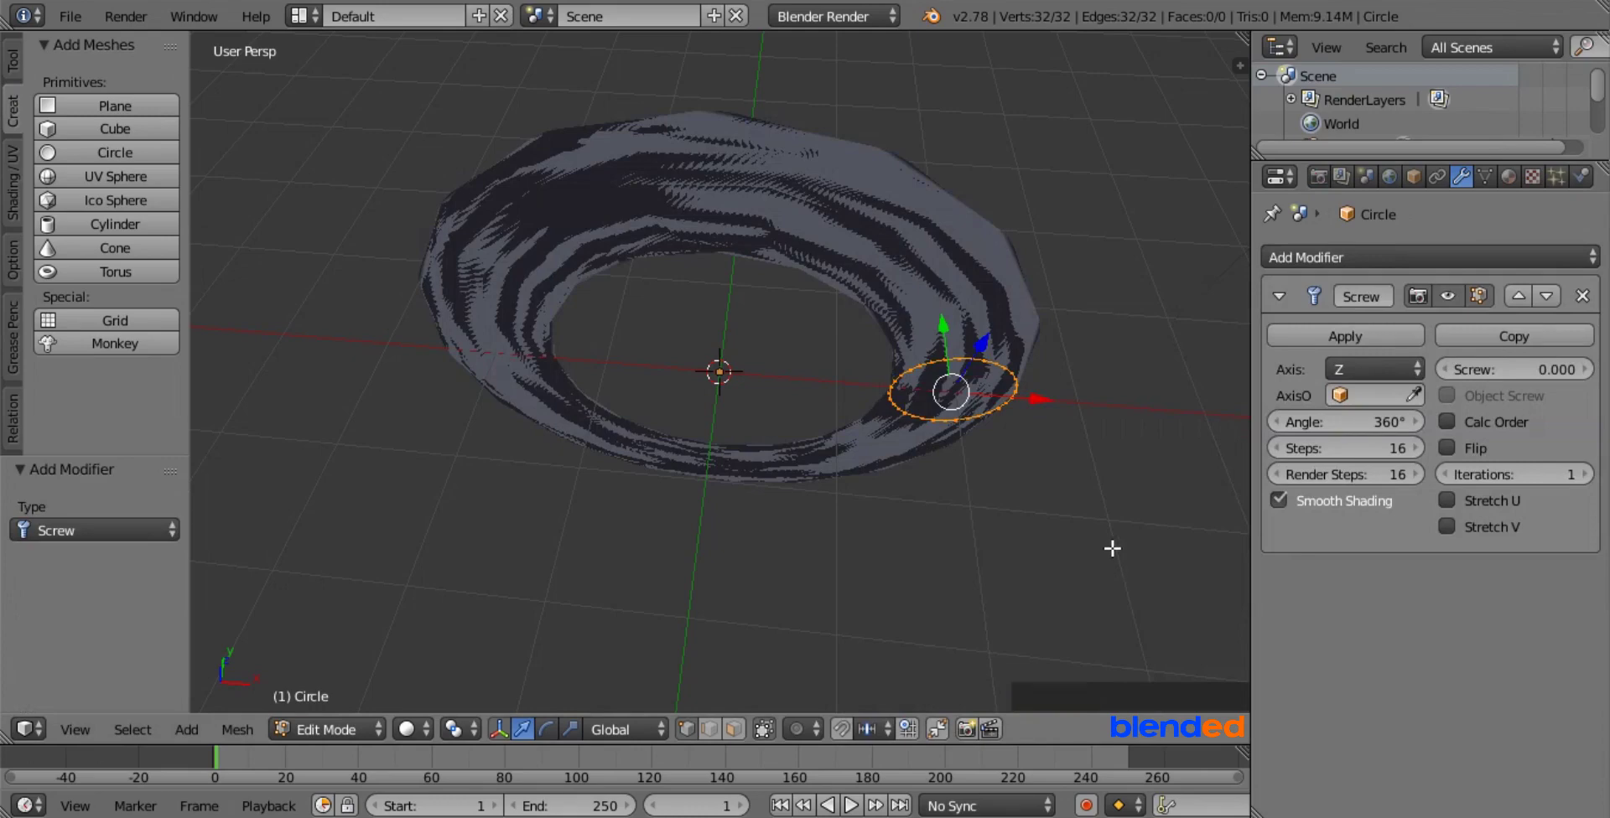
left_click(1375, 364)
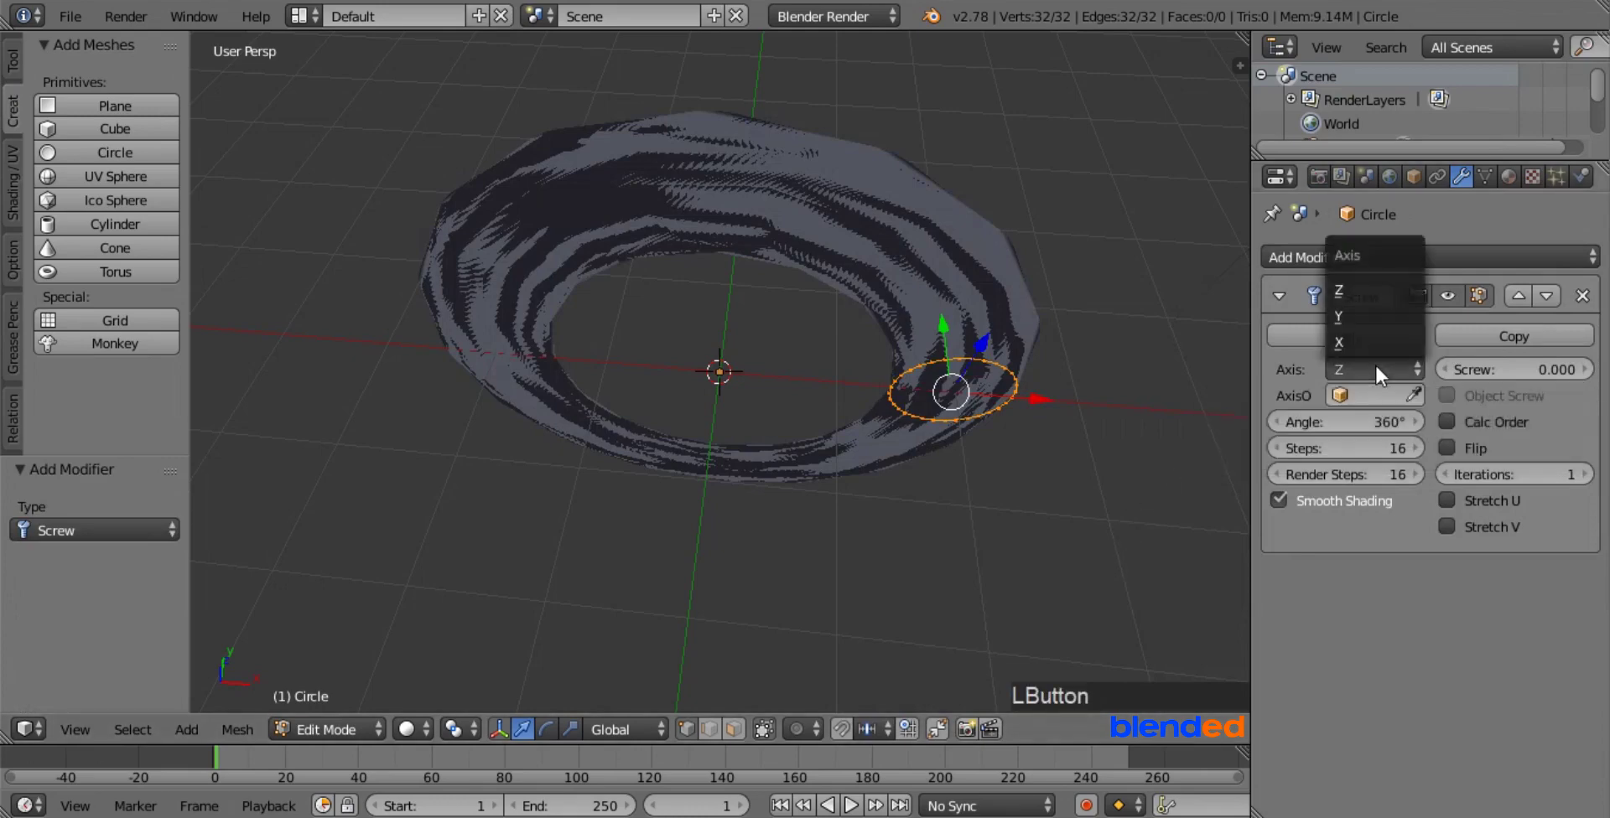
left_click(1370, 310)
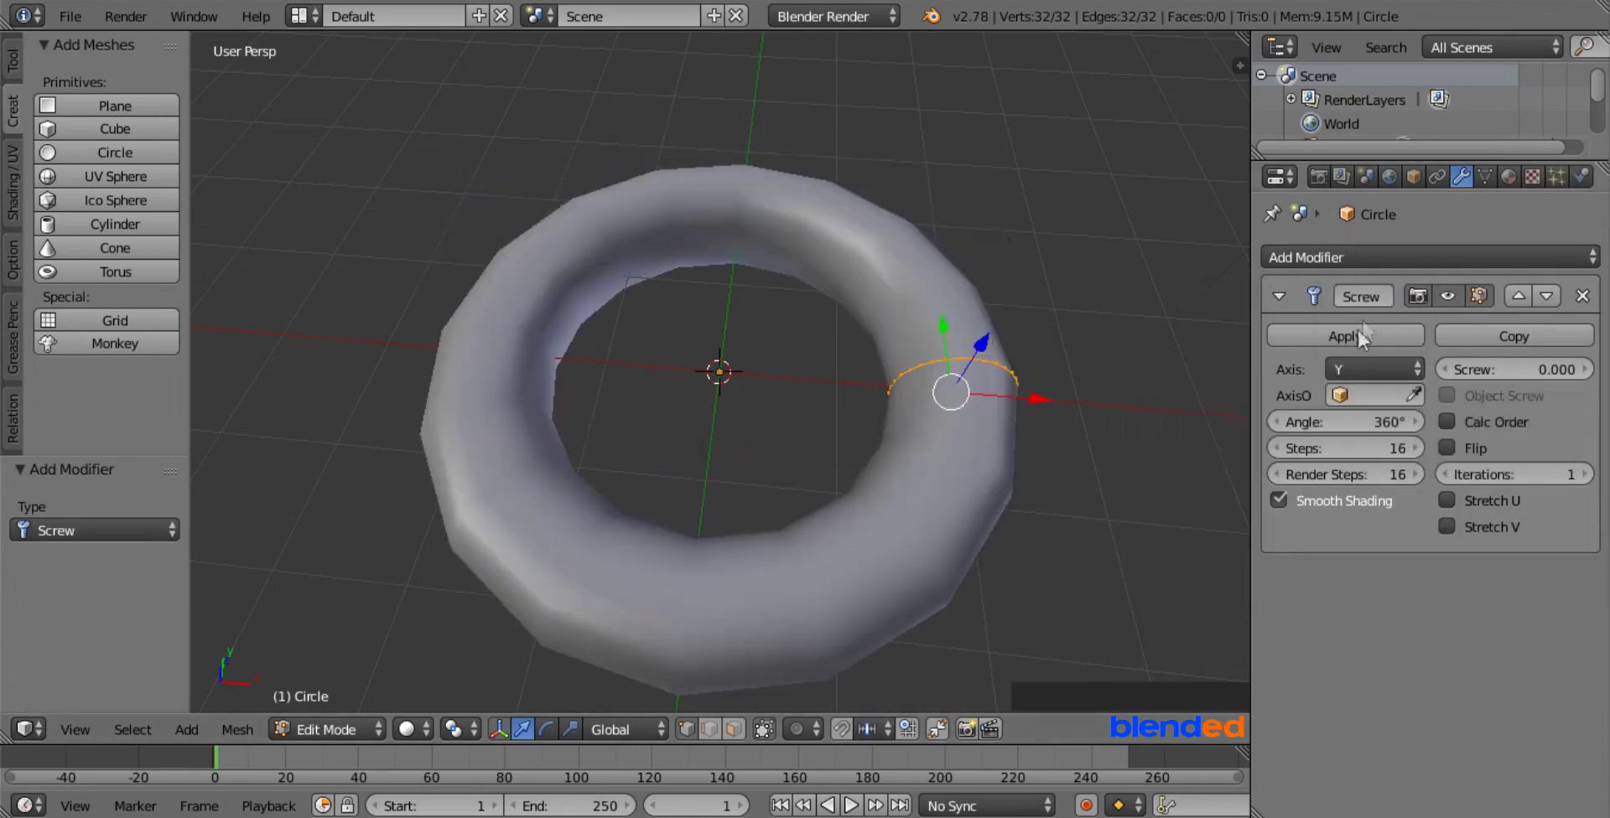
- Set the Screw modifier to 64 steps and a 90° angle, and return to Object Mode
left_click(1361, 451)
type("64")
key("Return")
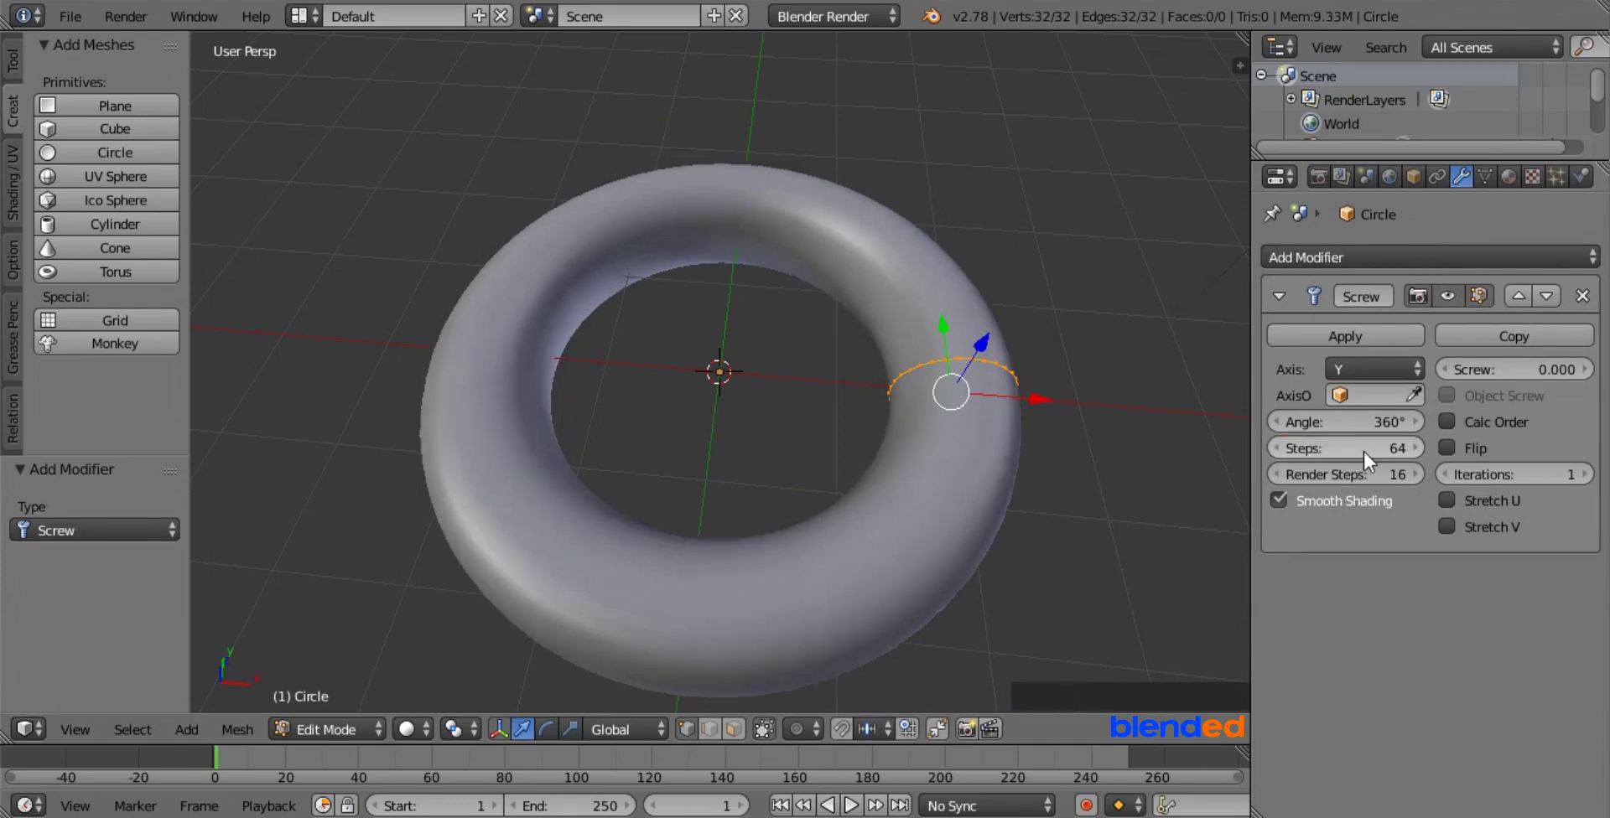
left_click(1361, 422)
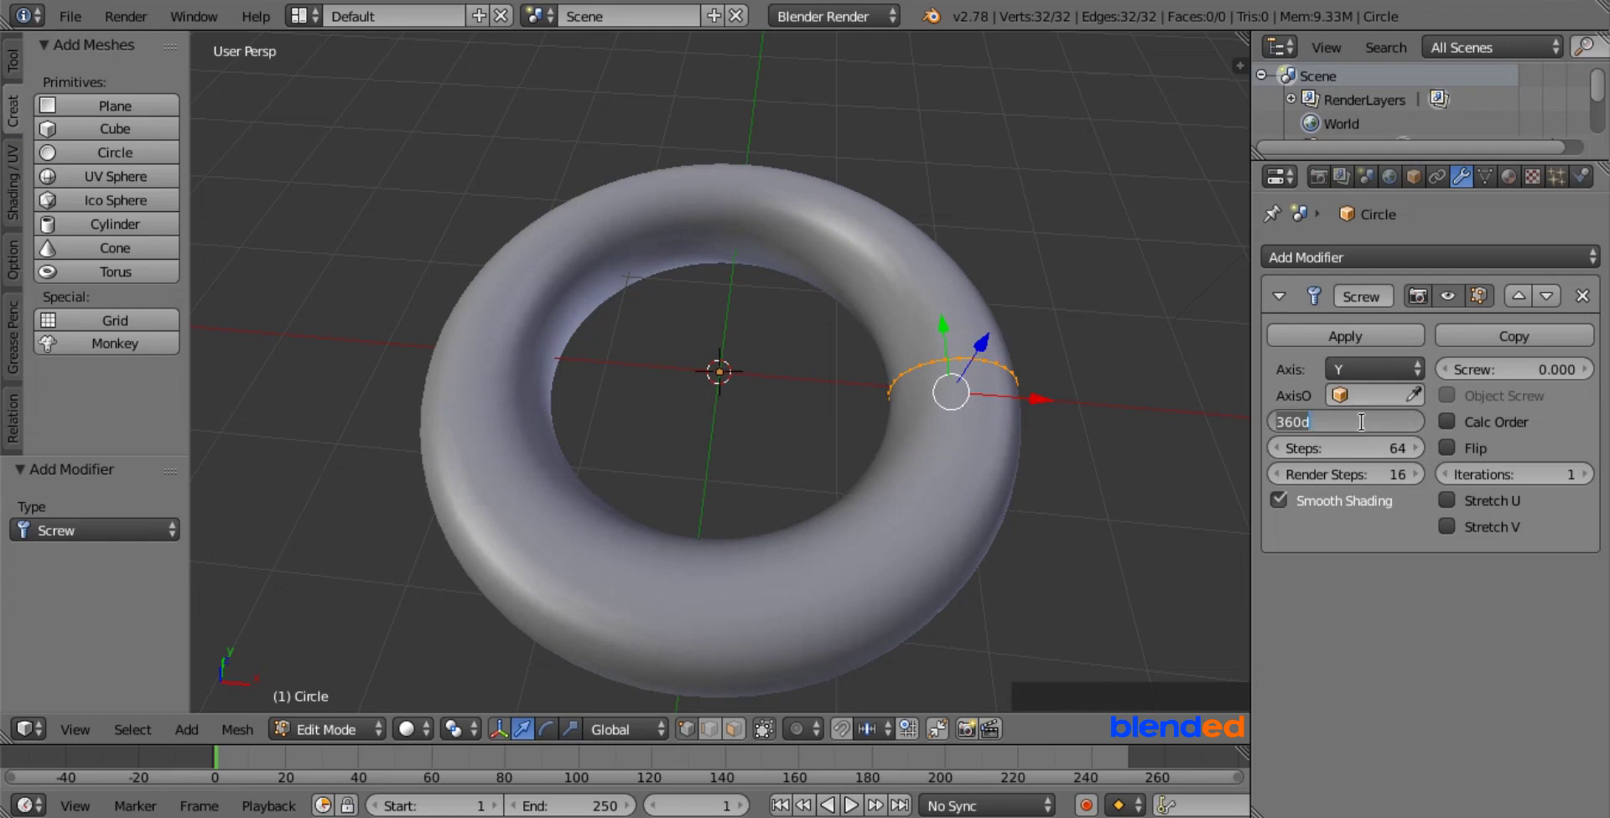
type("90")
key("Return")
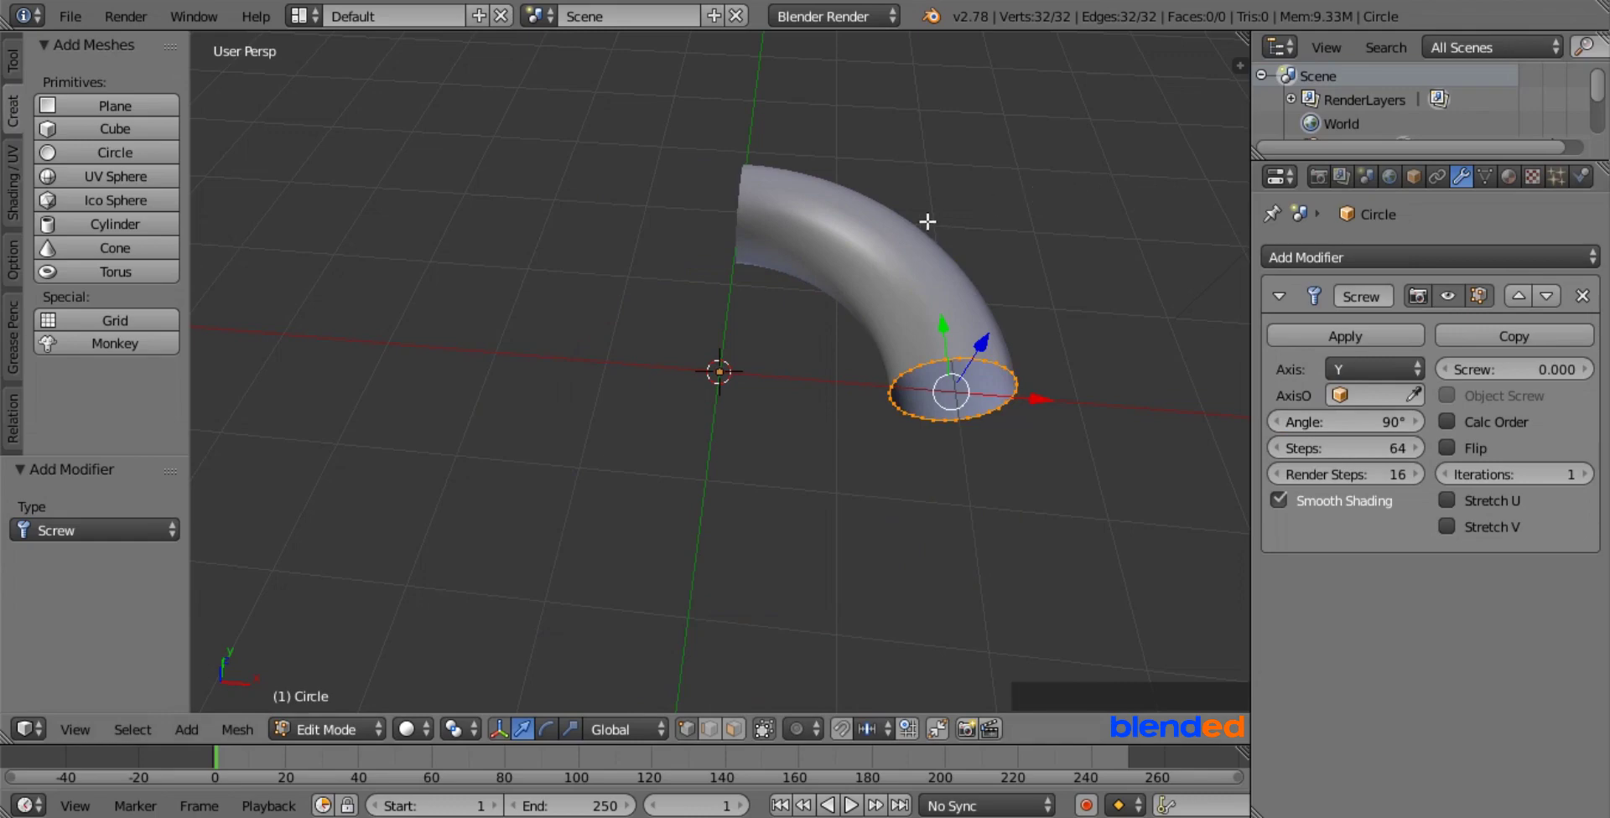
key("Tab")
middle_click_drag(769, 215, 710, 194)
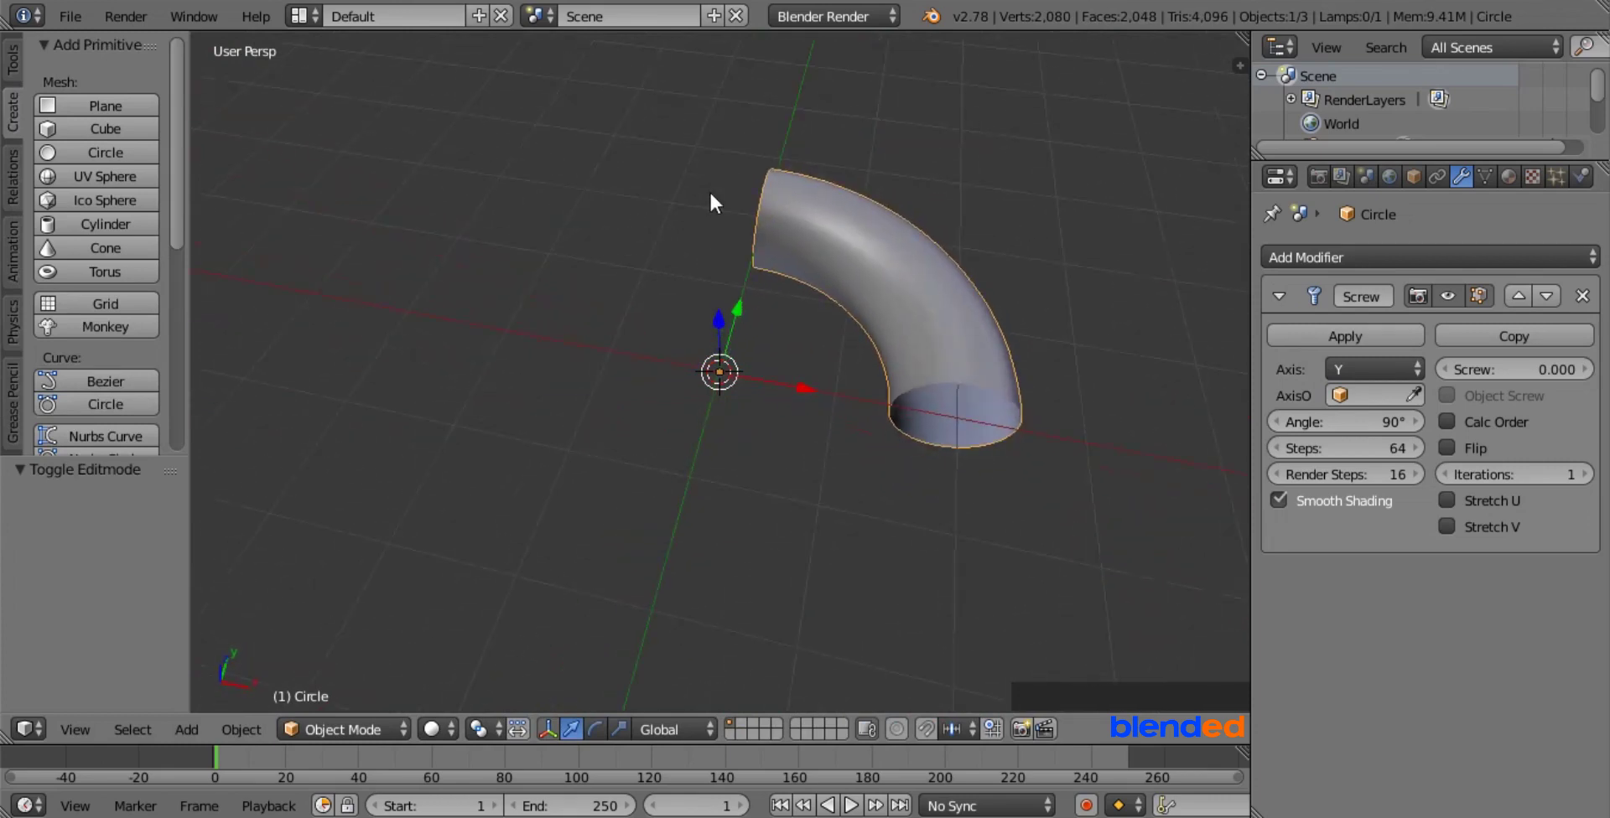
- Try scaling the elbow's profile circle in Edit Mode to vary the pipe's thickness
right_click(950, 317)
key("Tab")
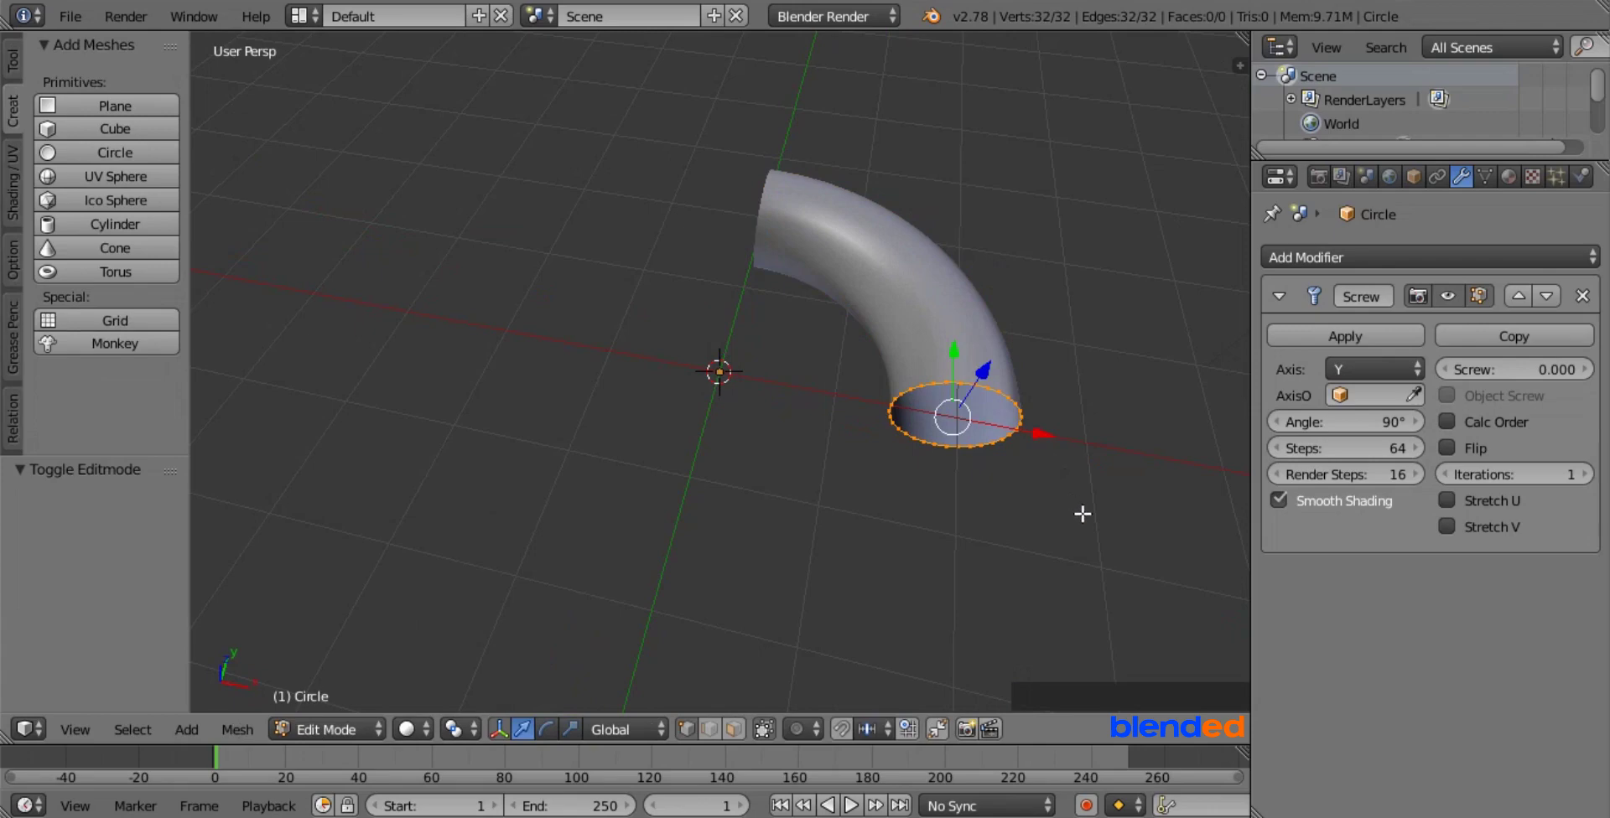
key("s")
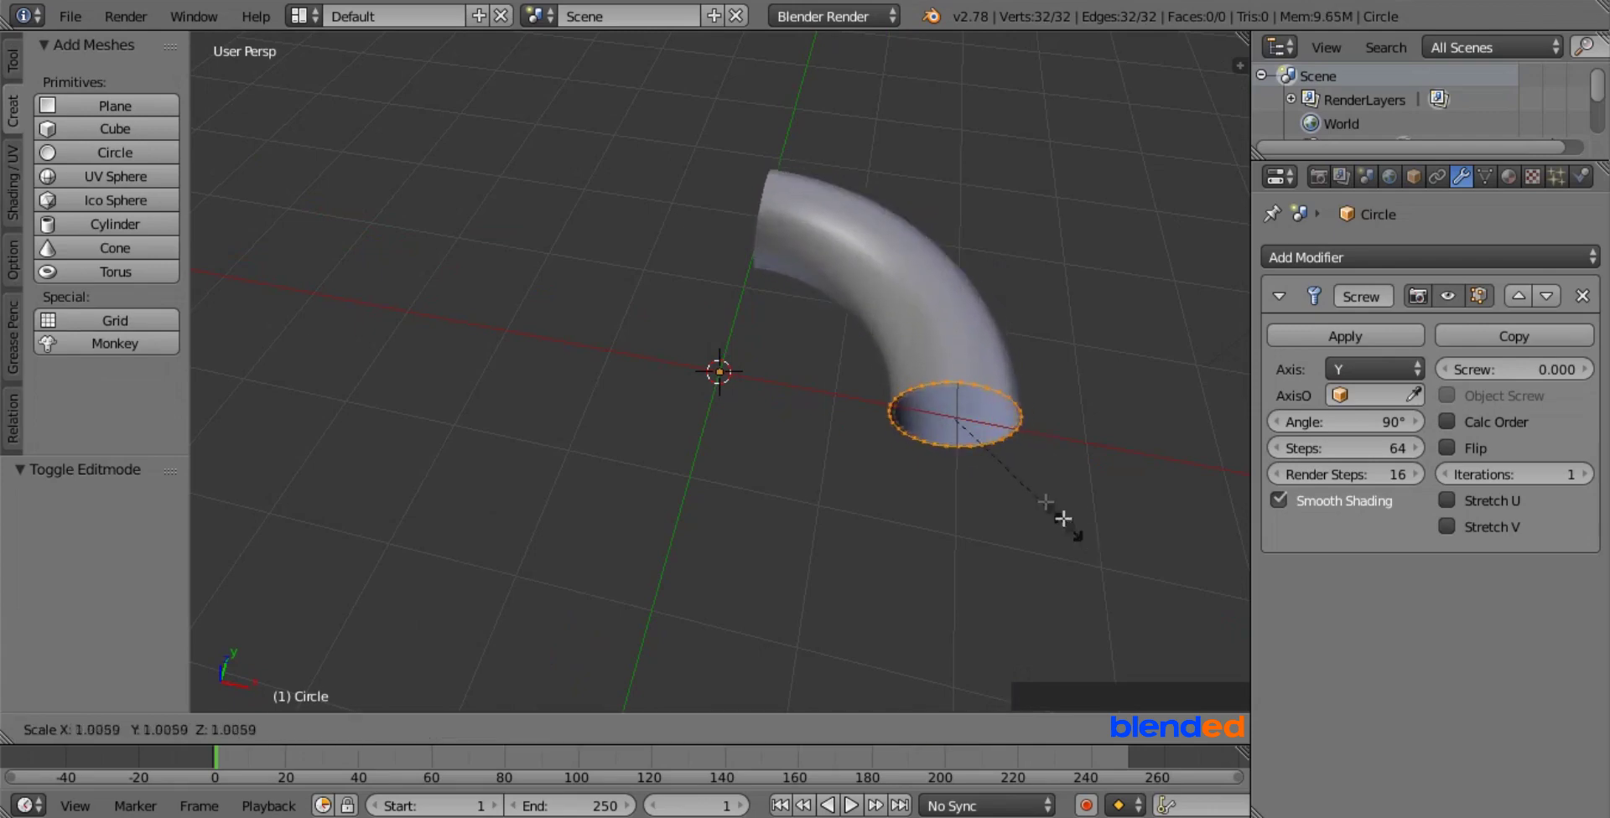
right_click(1101, 467)
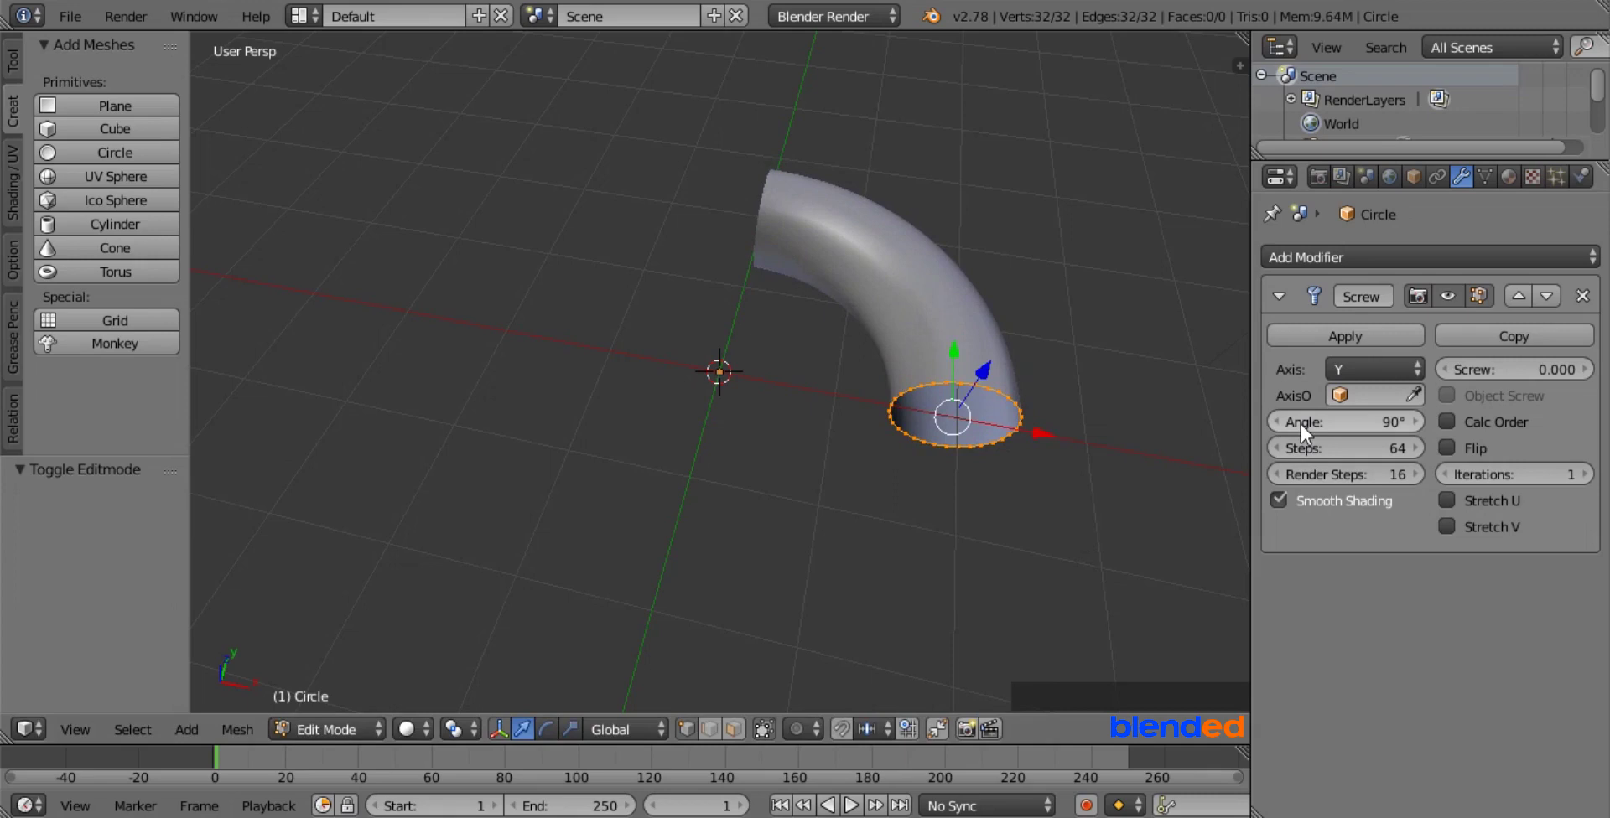
- Try a Screw angle of about 223.3° on the pipe and undo the change in Object Mode
left_click_drag(1300, 419, 1384, 420)
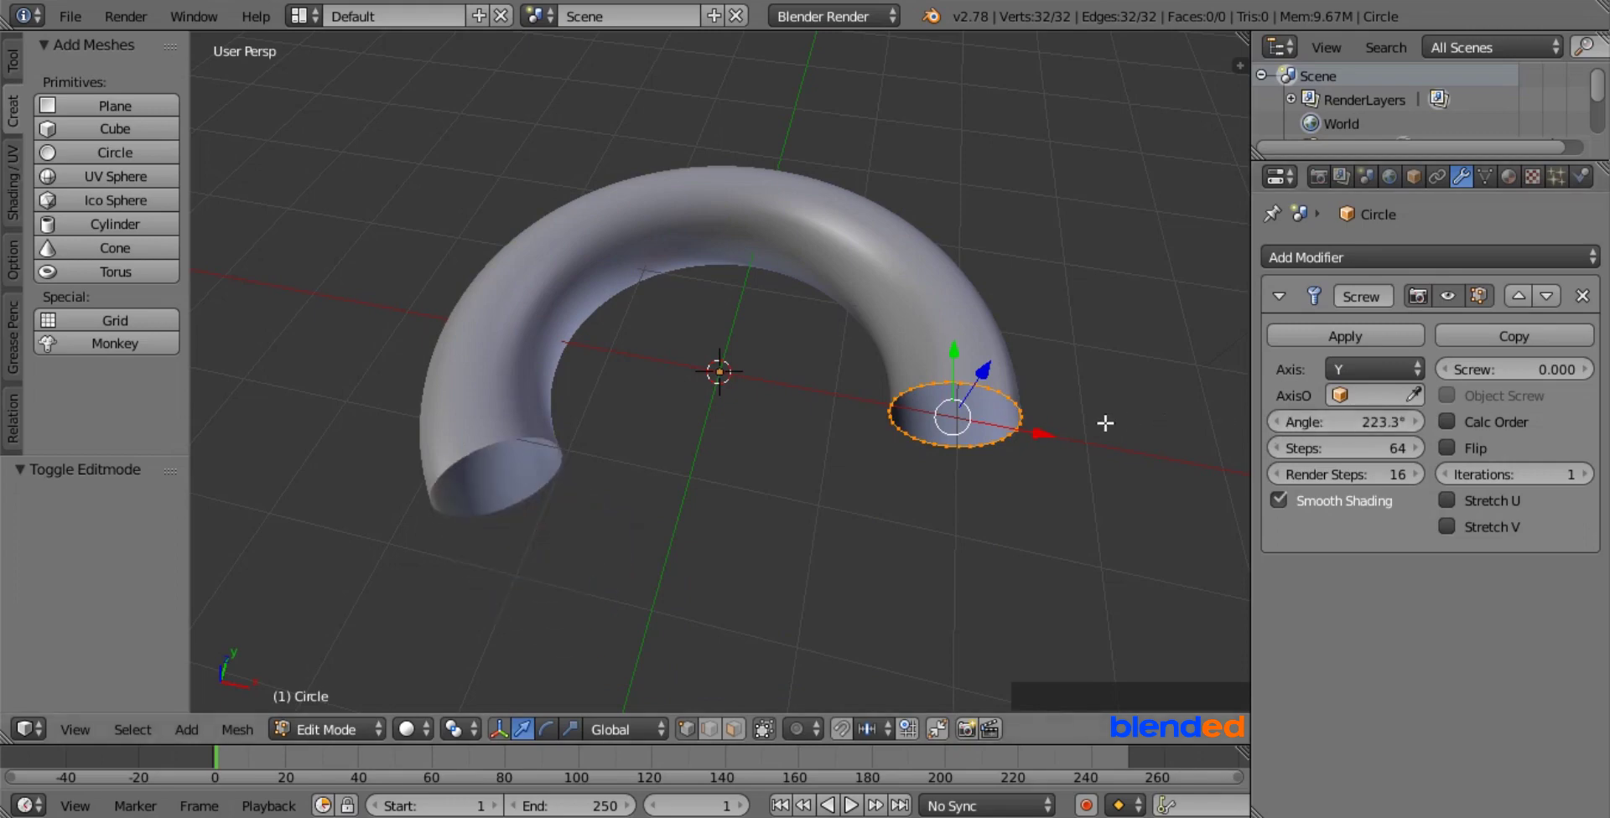
key("Tab")
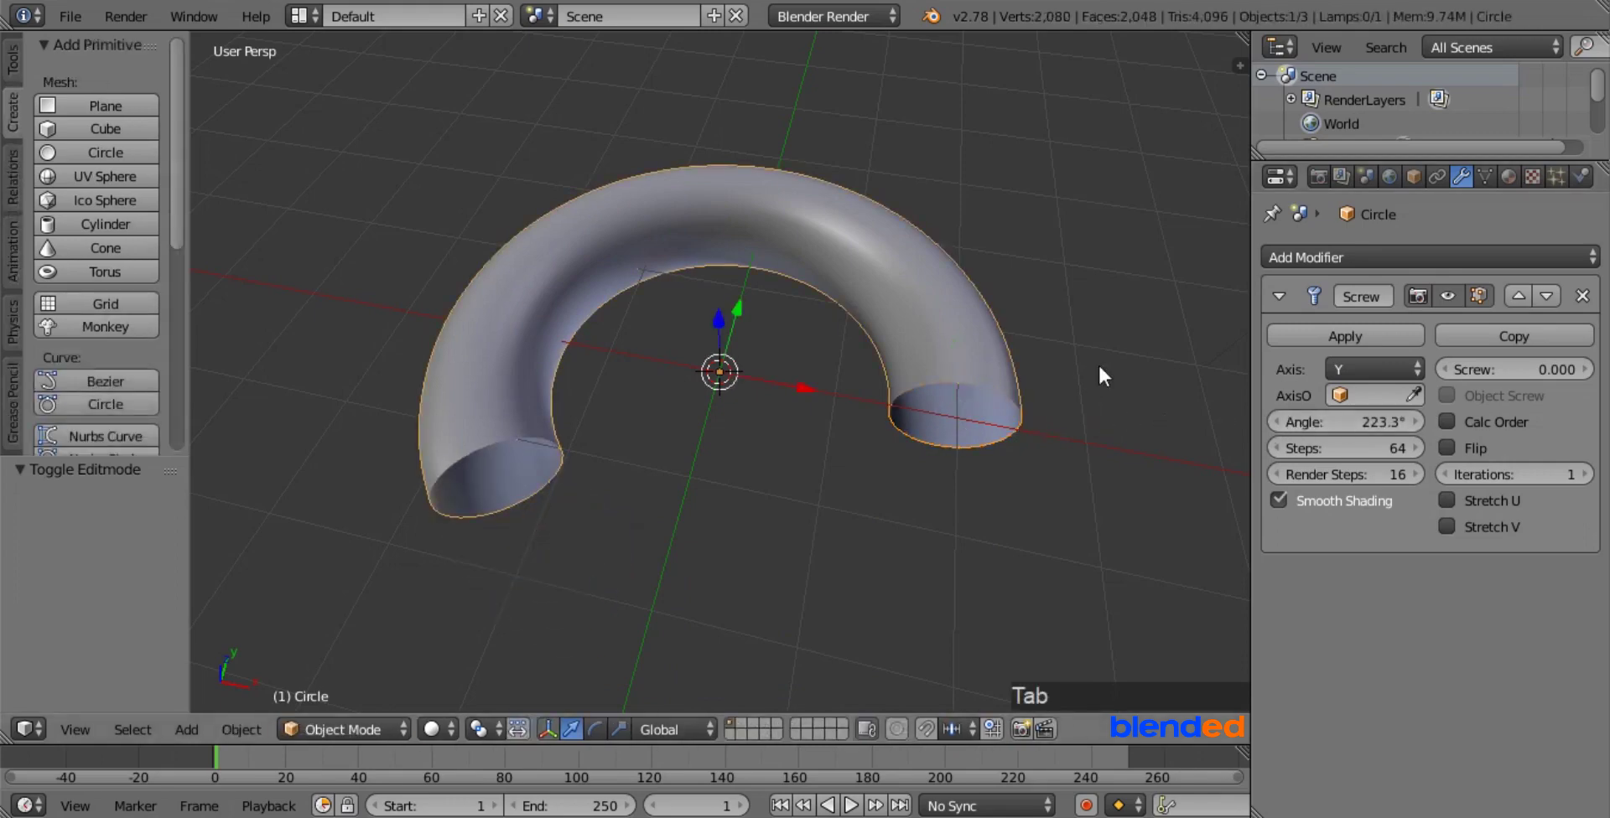
key("ctrl+z")
middle_click_drag(812, 338, 686, 289)
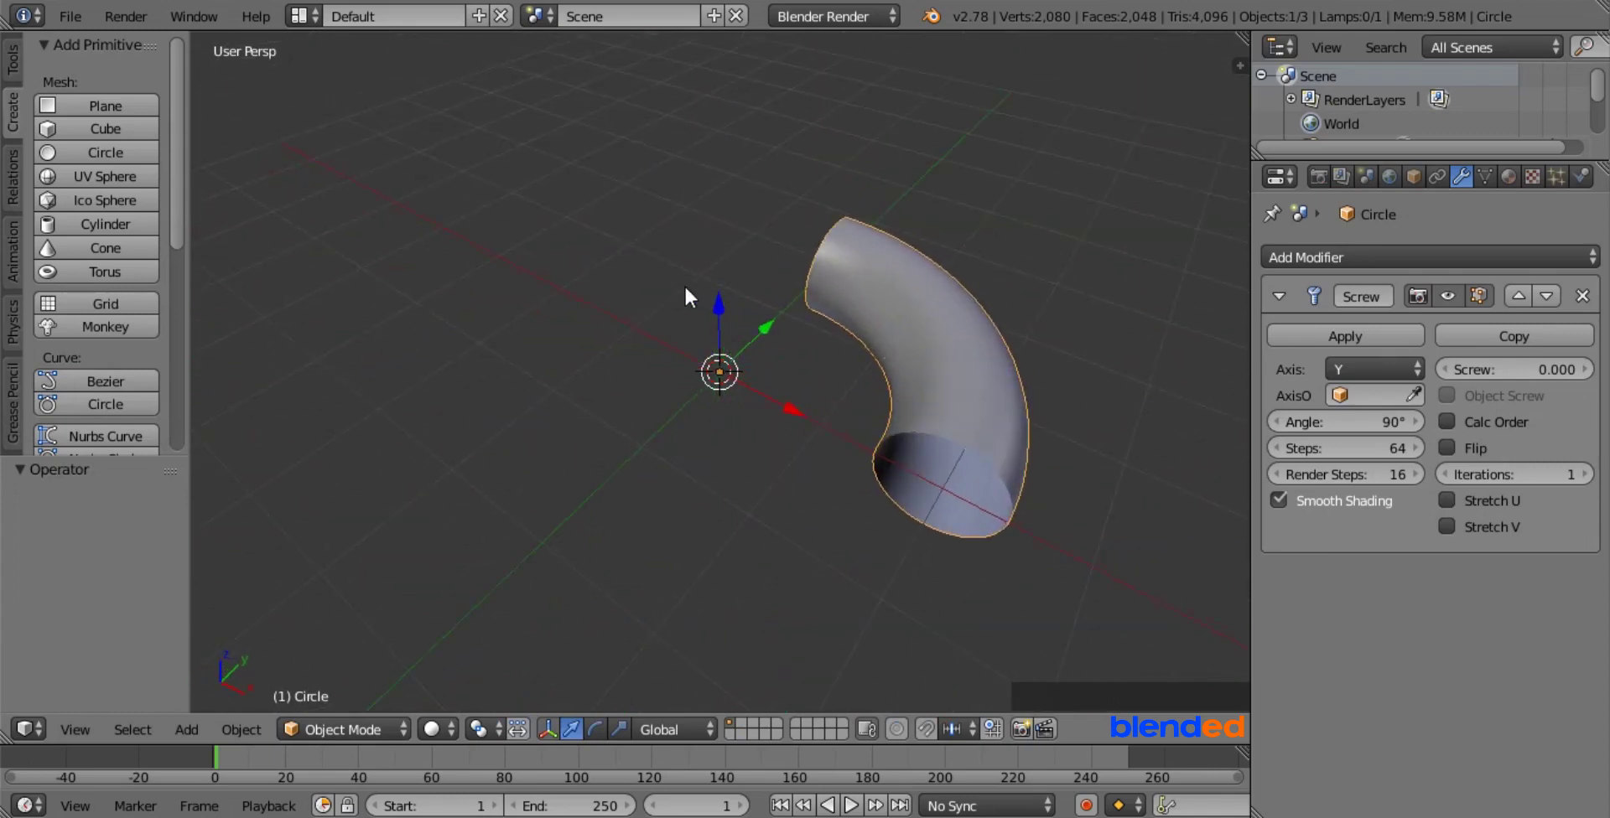
middle_click_drag(862, 298, 1084, 250)
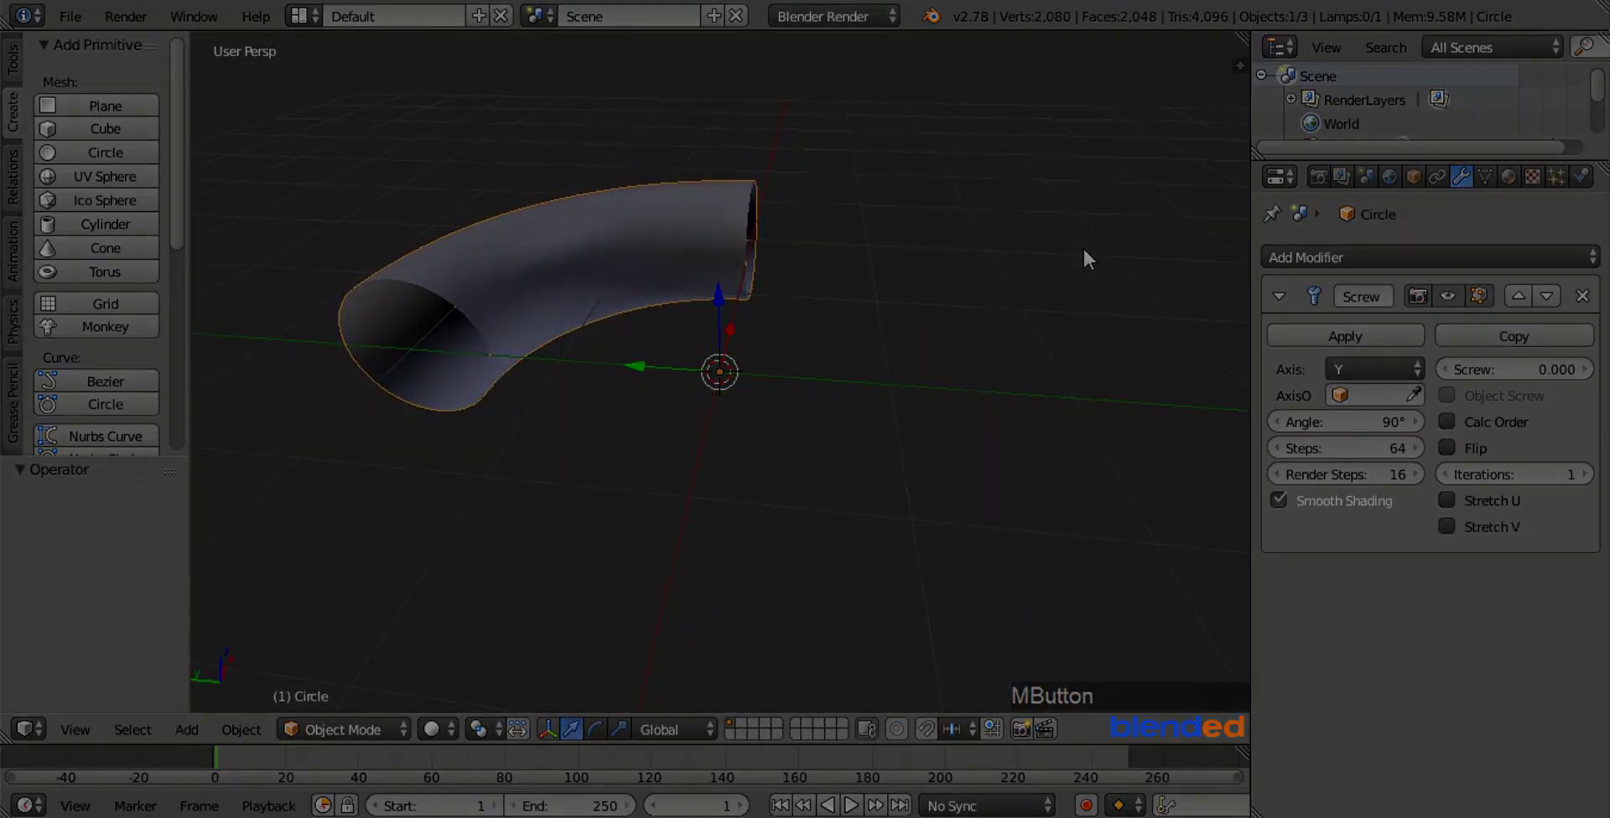